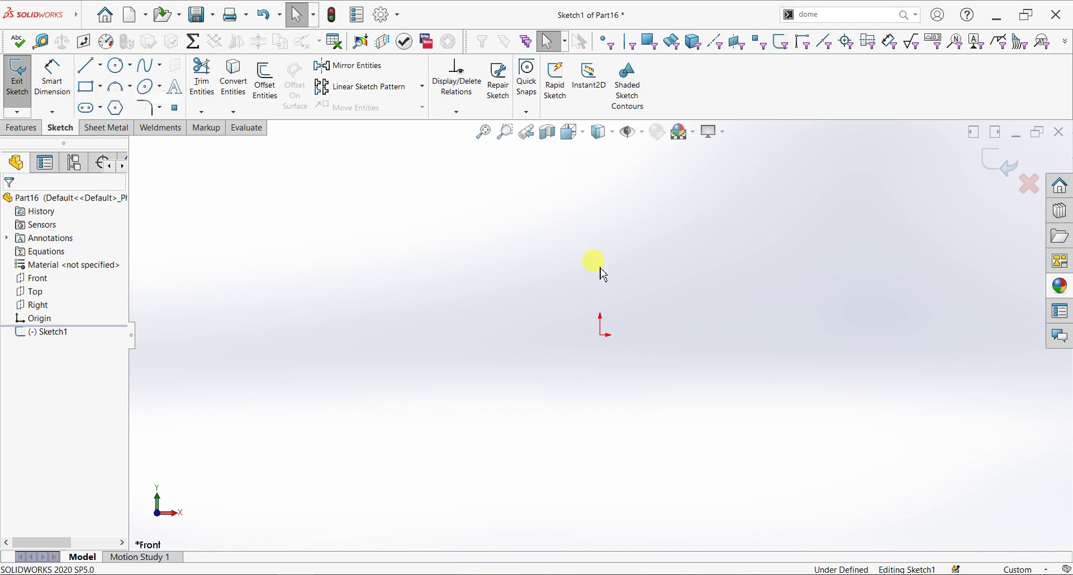
Draw a vertical construction centerline about 45 mm long upward from the origin
left_click(598, 205)
right_click(641, 207)
left_click(652, 218)
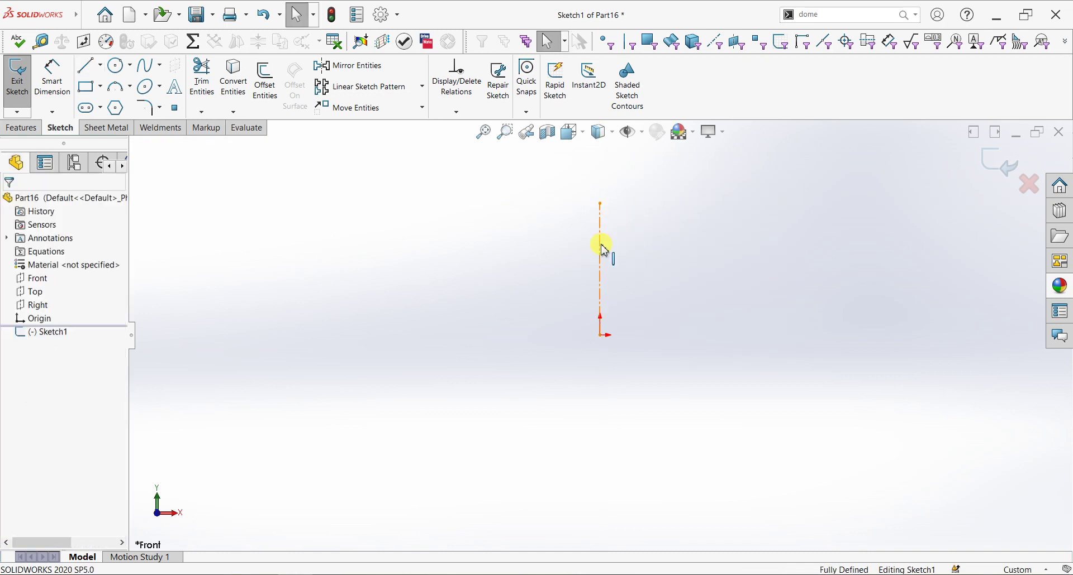
Dimension the vertical centerline and set its length to 72.14 mm
left_click(601, 246)
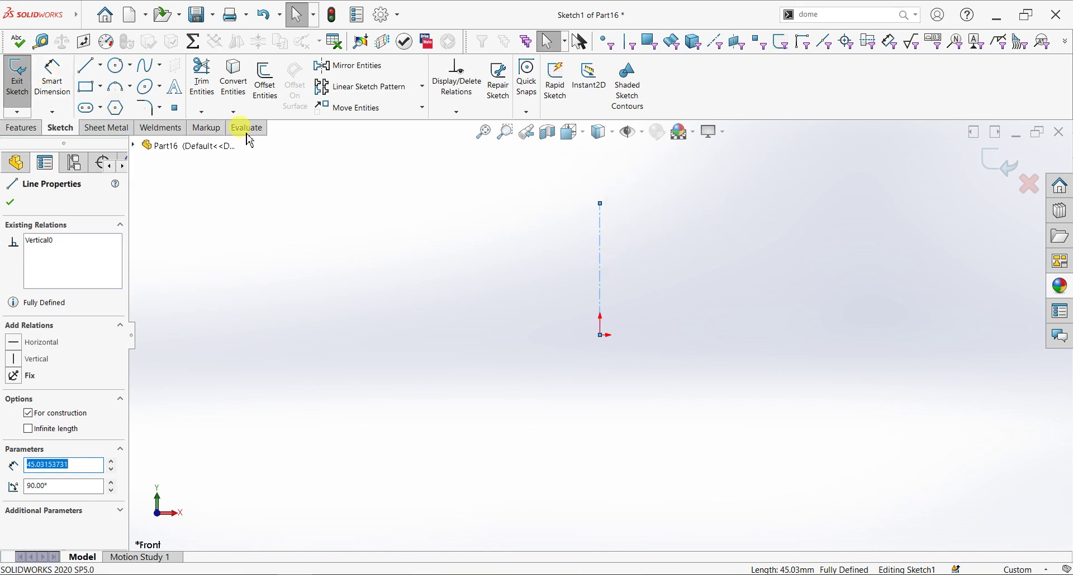
left_click(52, 77)
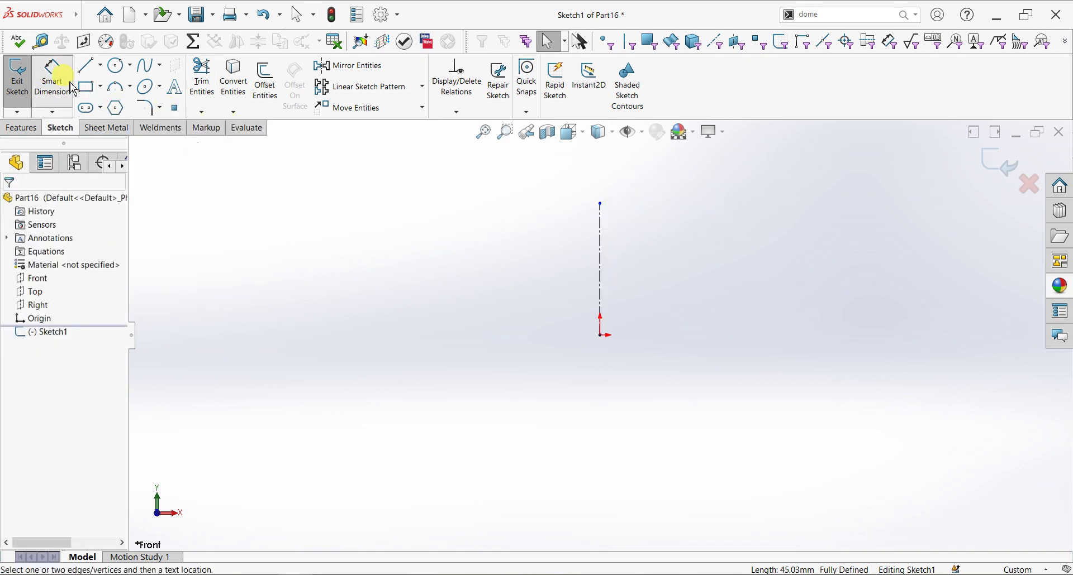
left_click(599, 272)
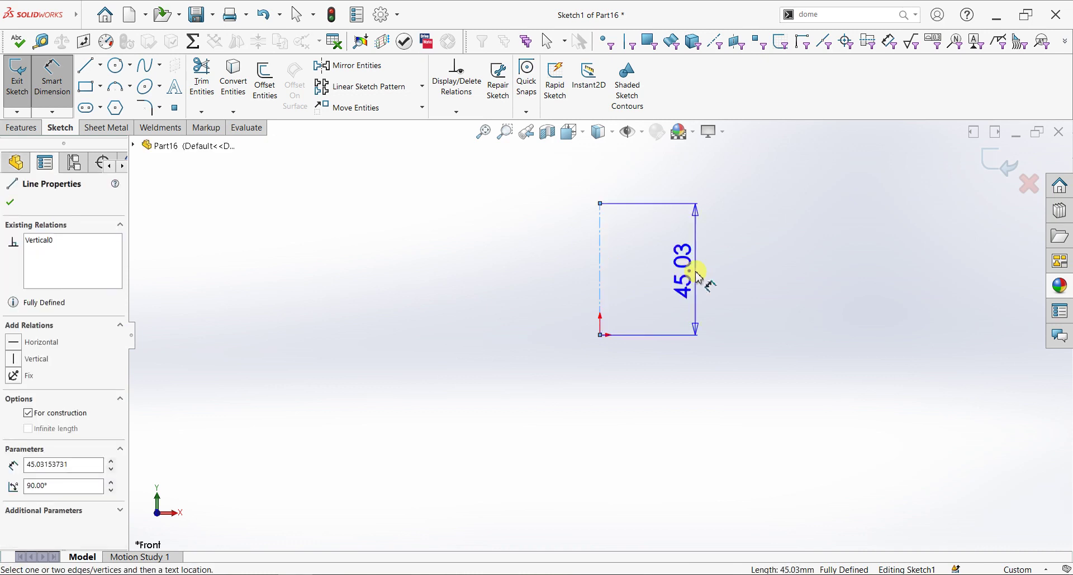
left_click(698, 278)
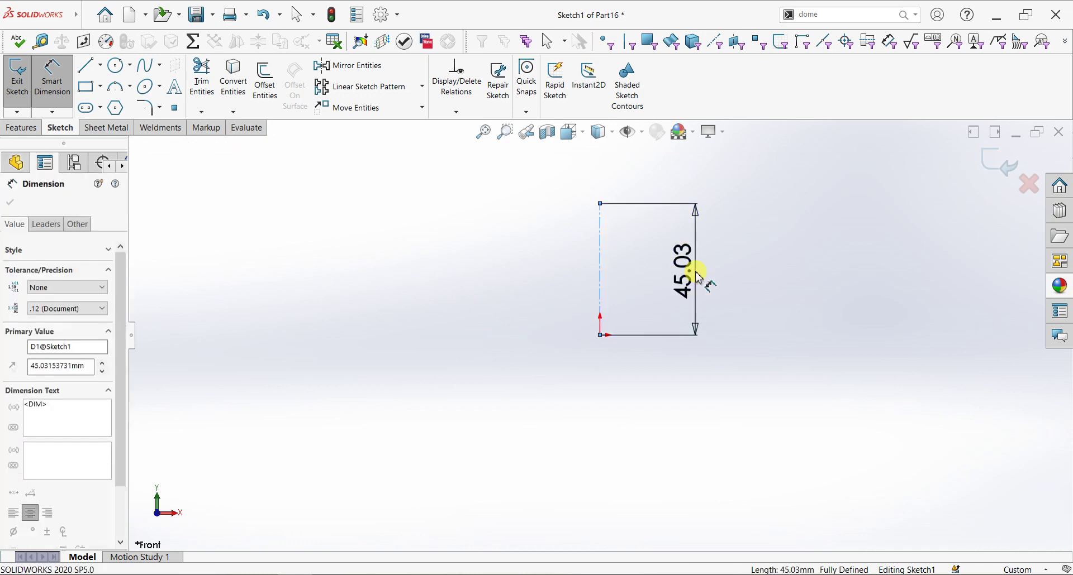
type("72.14")
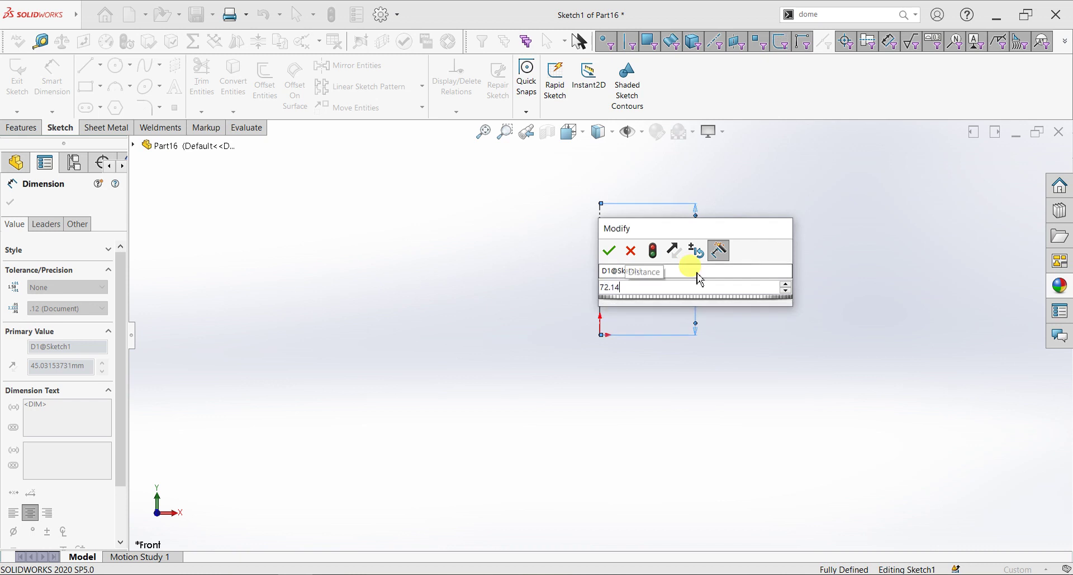
key("Return")
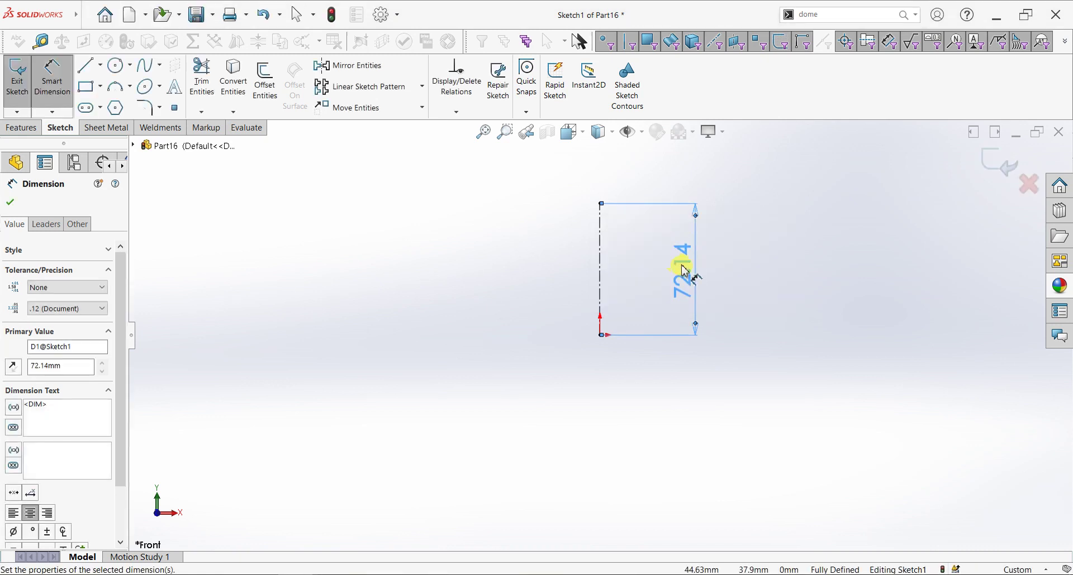
left_click(13, 205)
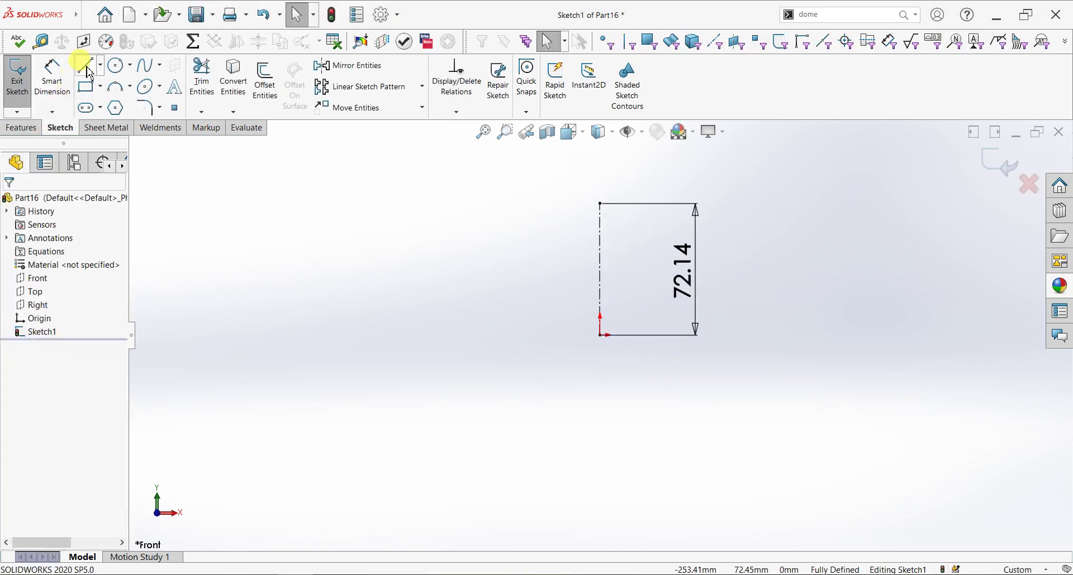
Sketch the lower half-profile from the origin: a horizontal base about 13.5 mm long, a short vertical edge, and a rectangular groove with slanted shoulders
scroll(618, 329, "down", 4)
scroll(575, 207, "up", 2)
scroll(582, 201, "down", 3)
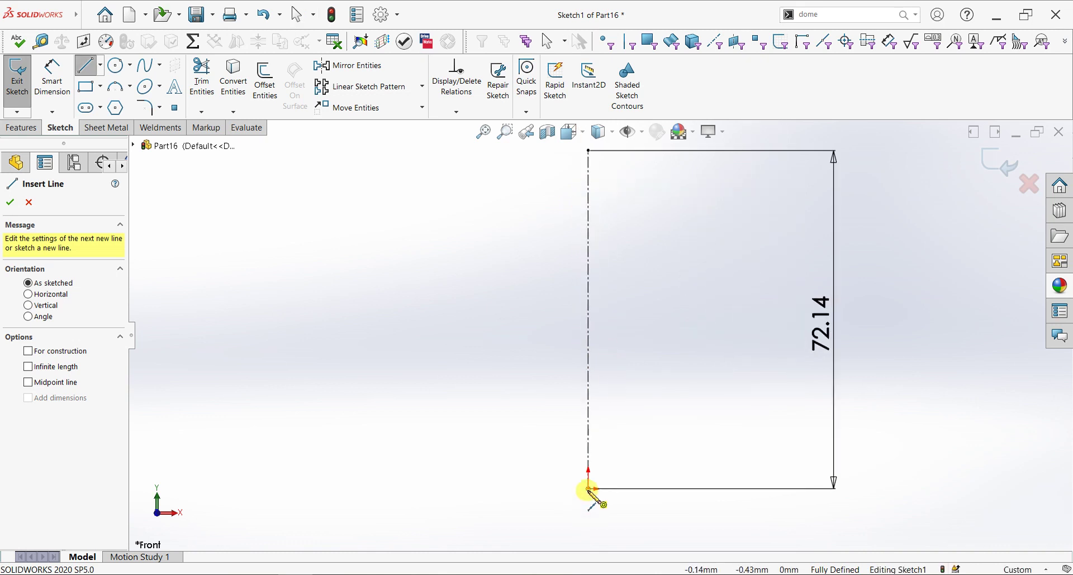
left_click(587, 490)
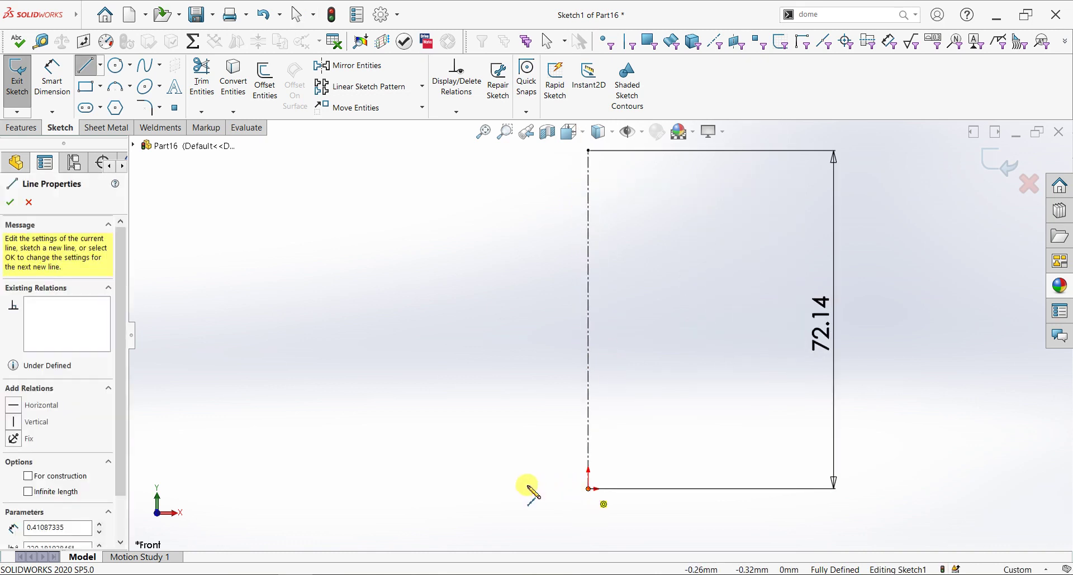
left_click(526, 489)
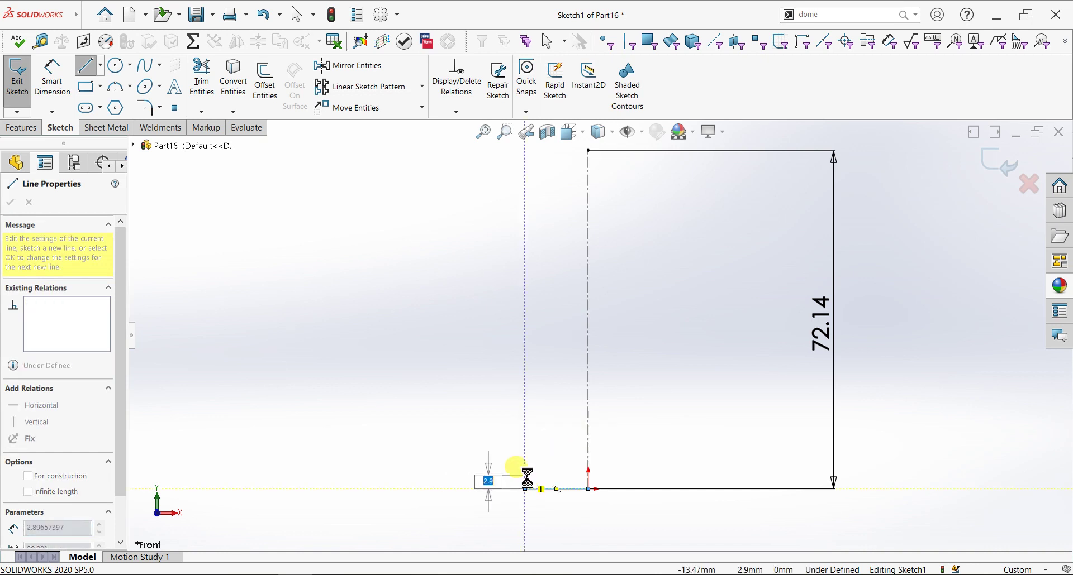
left_click(525, 476)
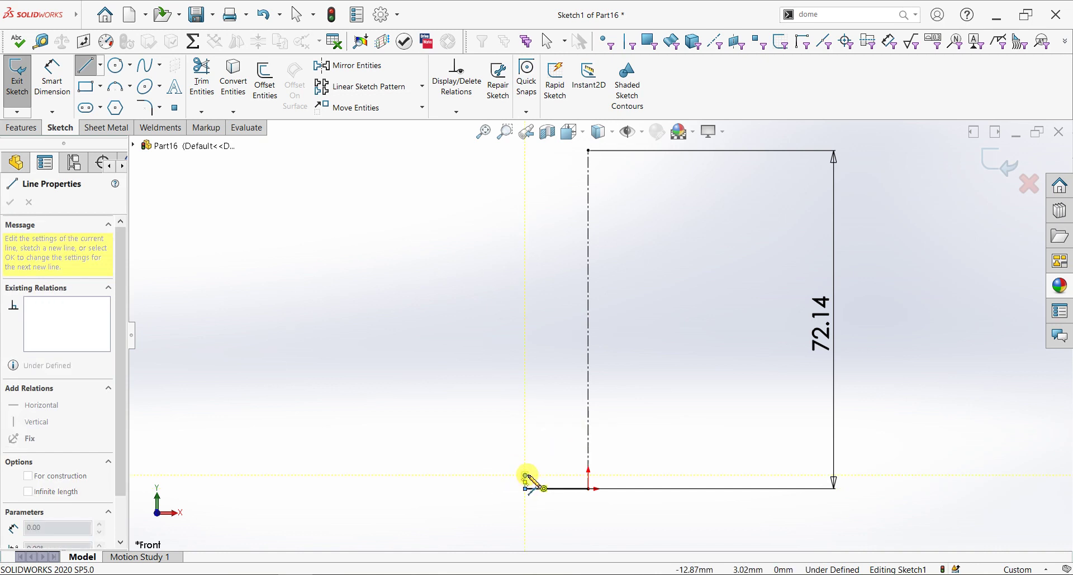
left_click(534, 468)
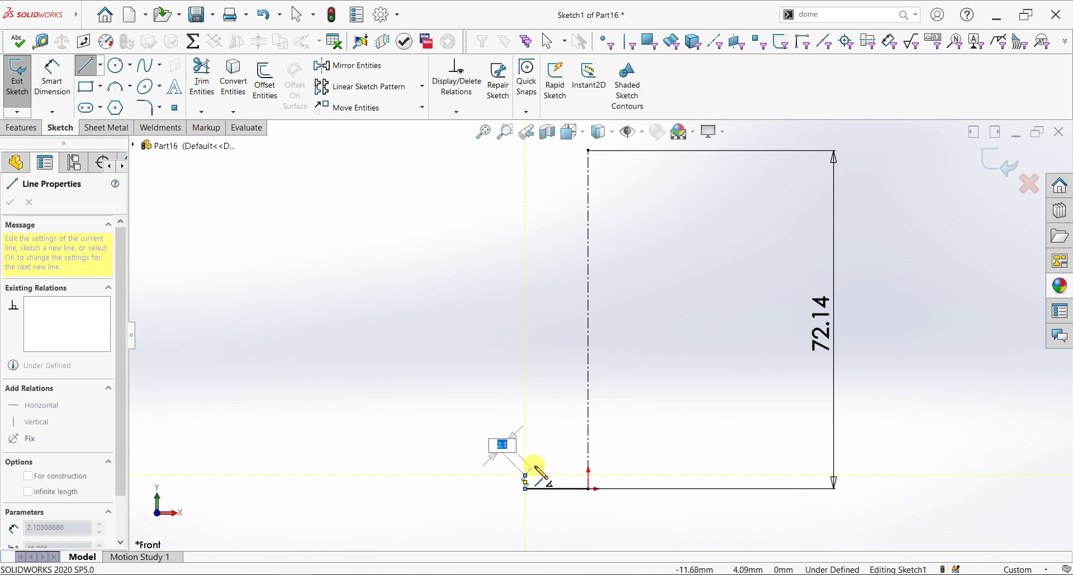
left_click(535, 466)
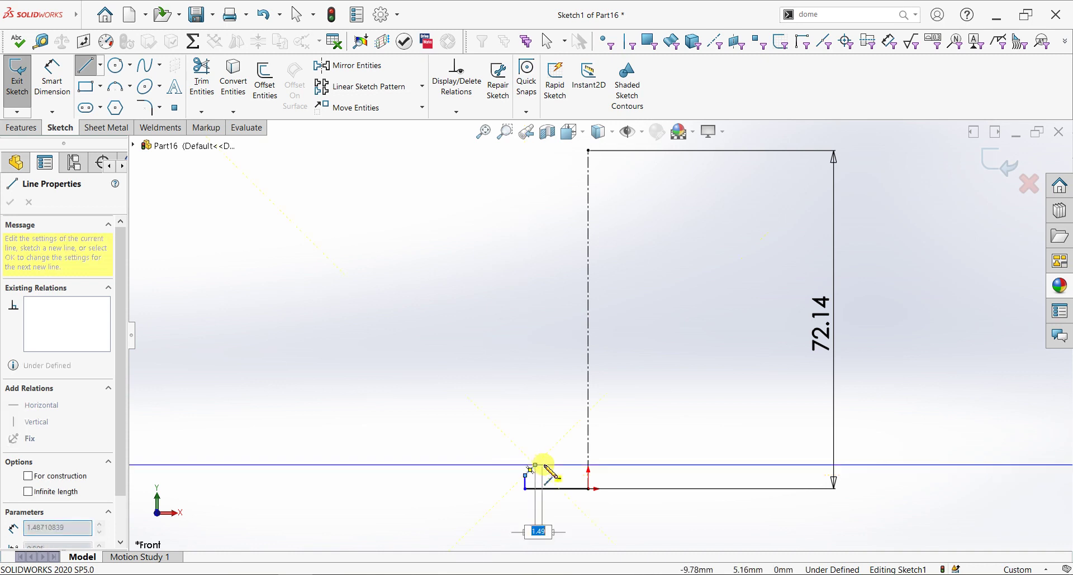
left_click(548, 466)
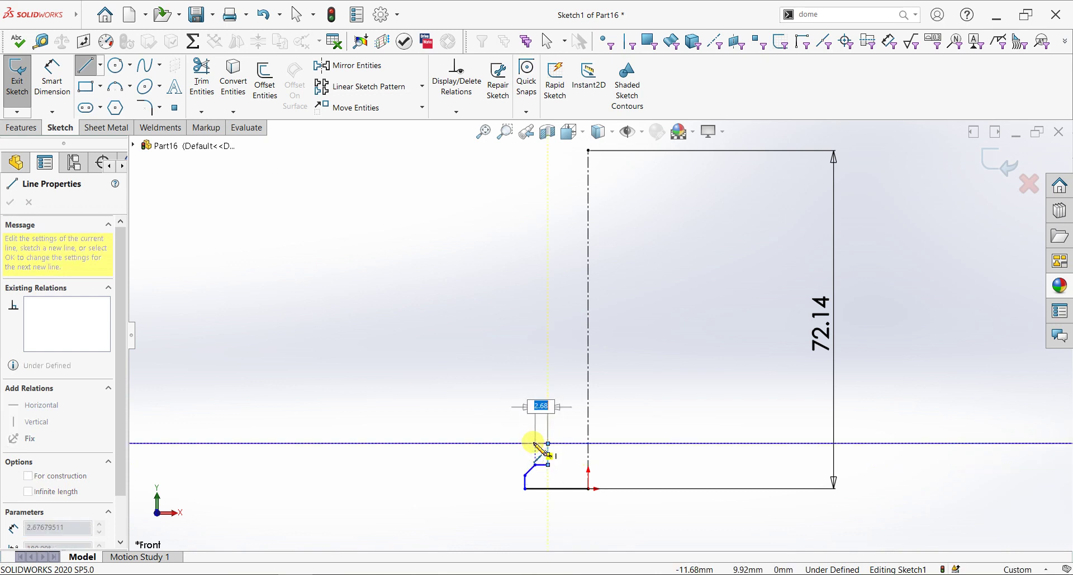
left_click(548, 445)
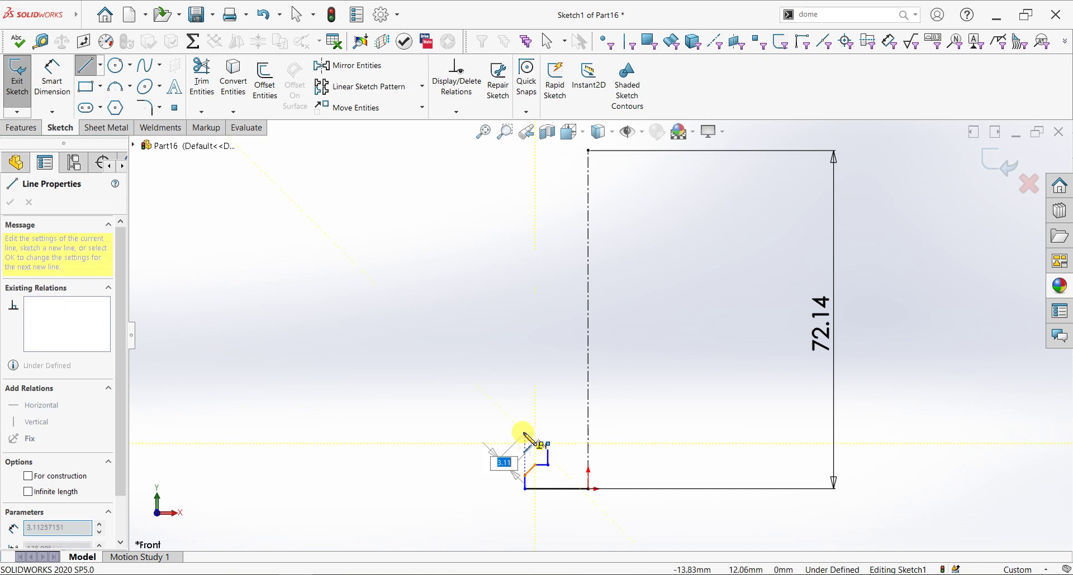
left_click(525, 434)
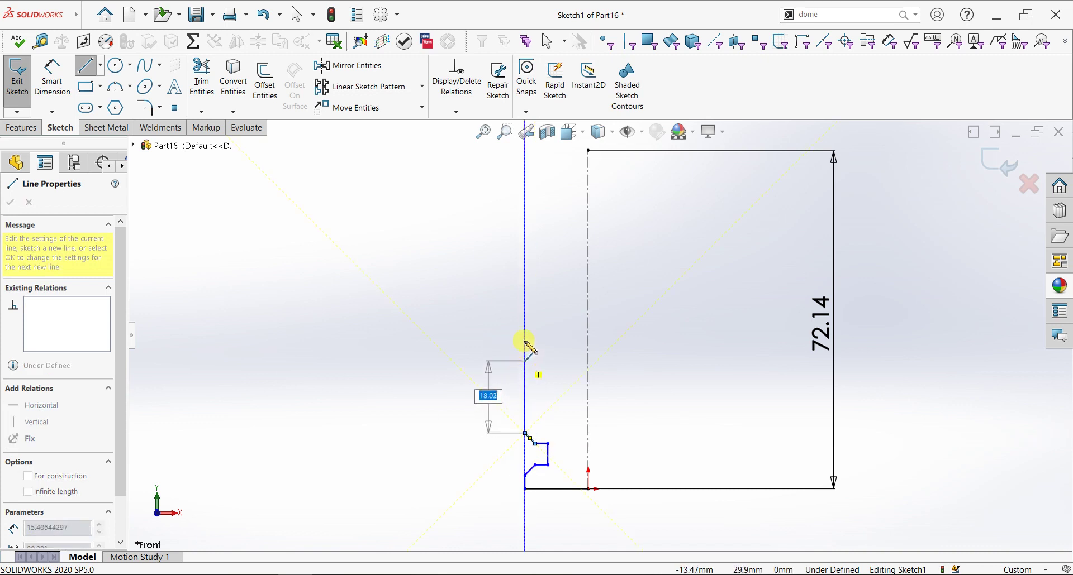
Continue the profile above the groove with a vertical wall about 30 mm long, an inward slanted line about 12.5 mm, and a vertical neck about 8 mm
left_click(525, 293)
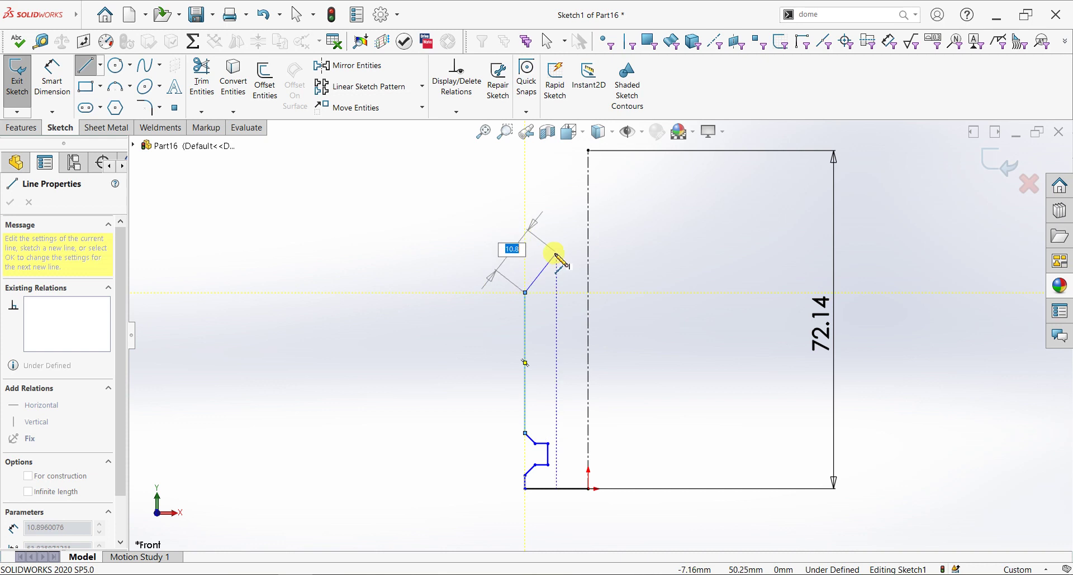
double_click(555, 245)
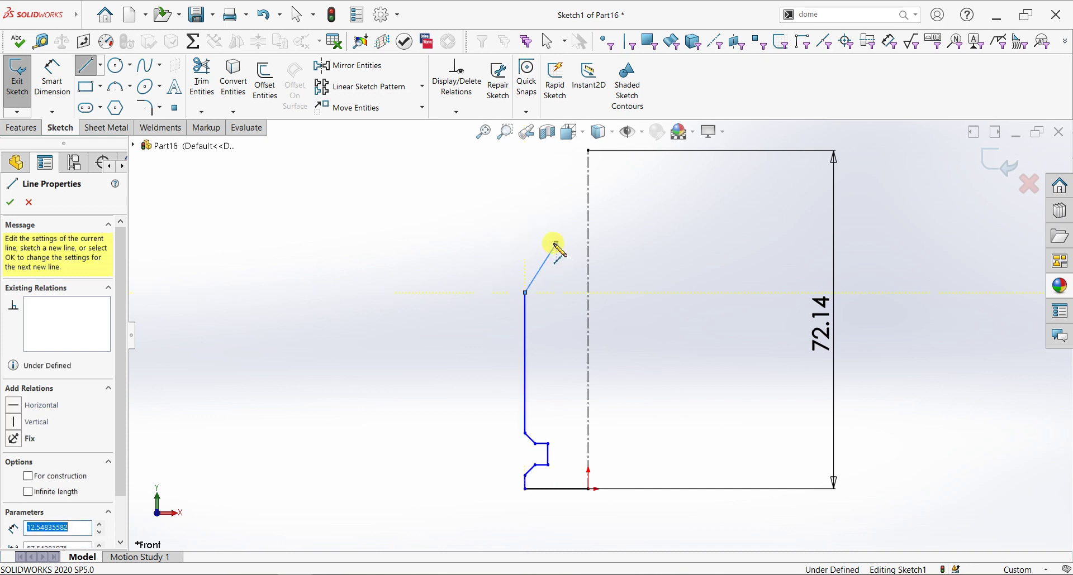
left_click(556, 245)
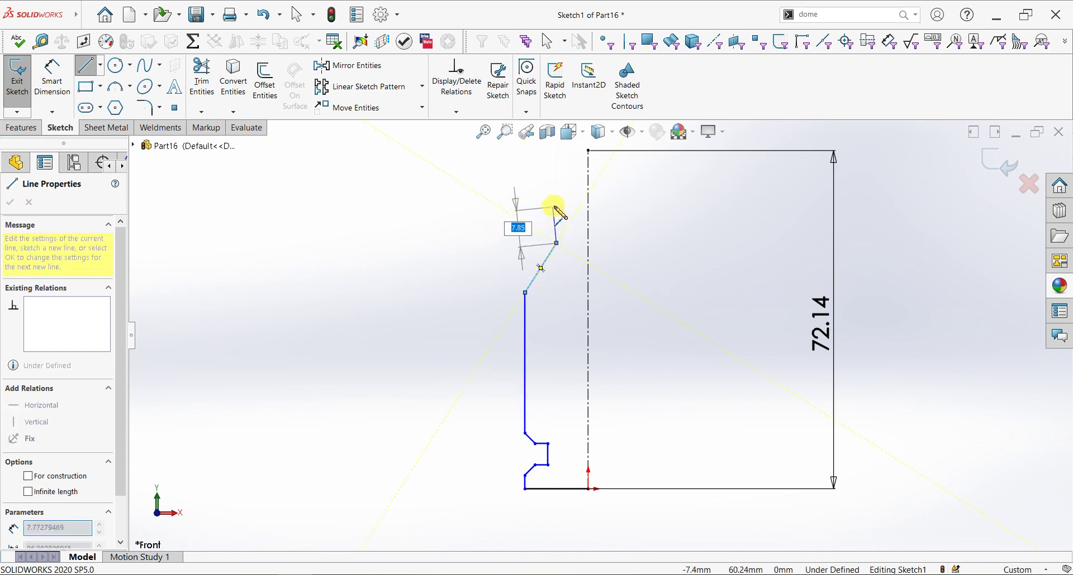
double_click(556, 207)
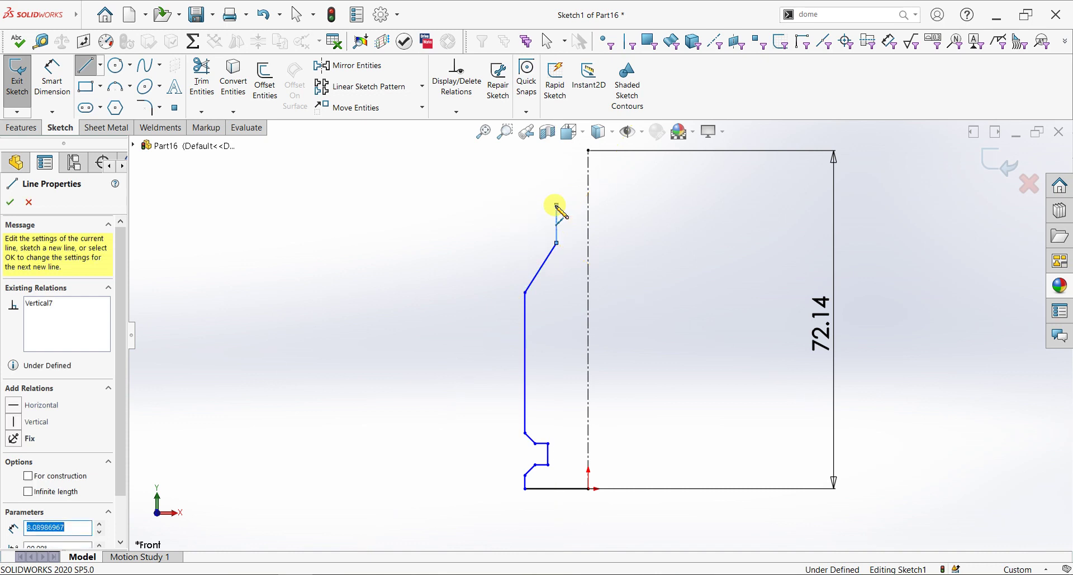
Add a short slanted line from the neck's upper end toward the centerline and finish the line chain
left_click(556, 206)
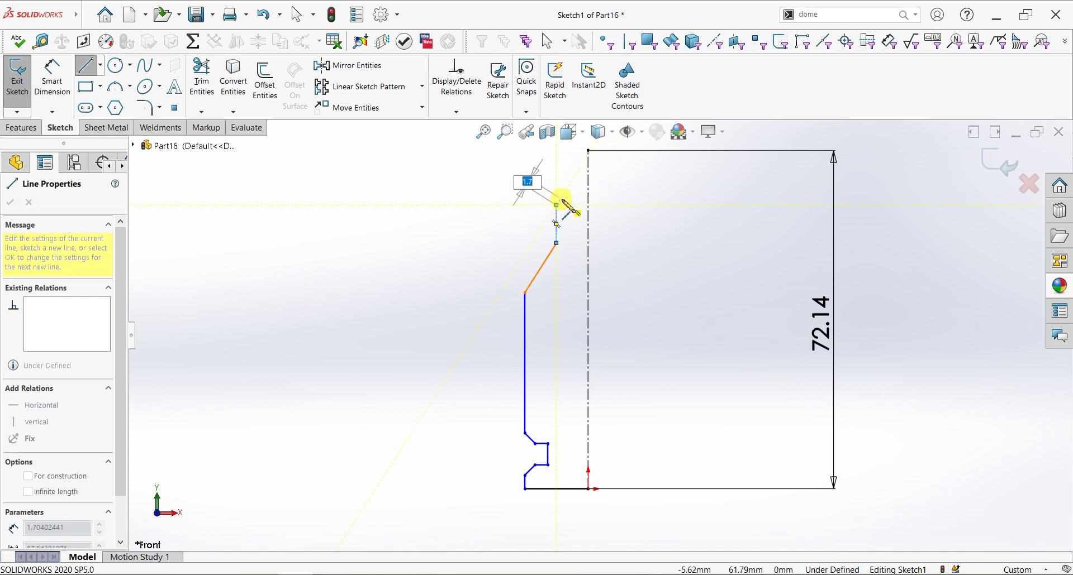
scroll(565, 201, "down", 8)
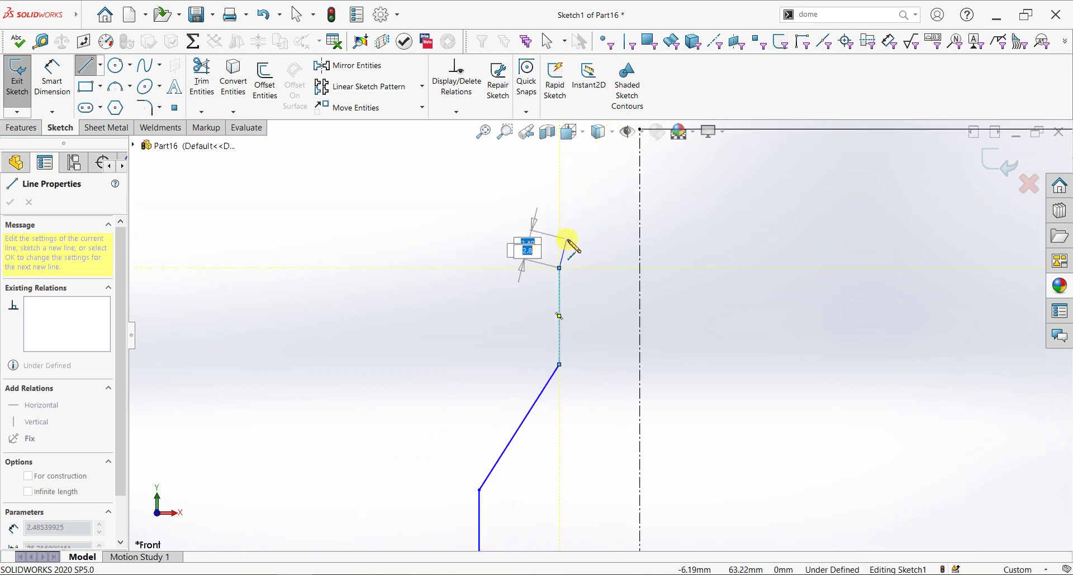
left_click(587, 274)
scroll(589, 241, "up", 4)
key("Escape")
key("Escape")
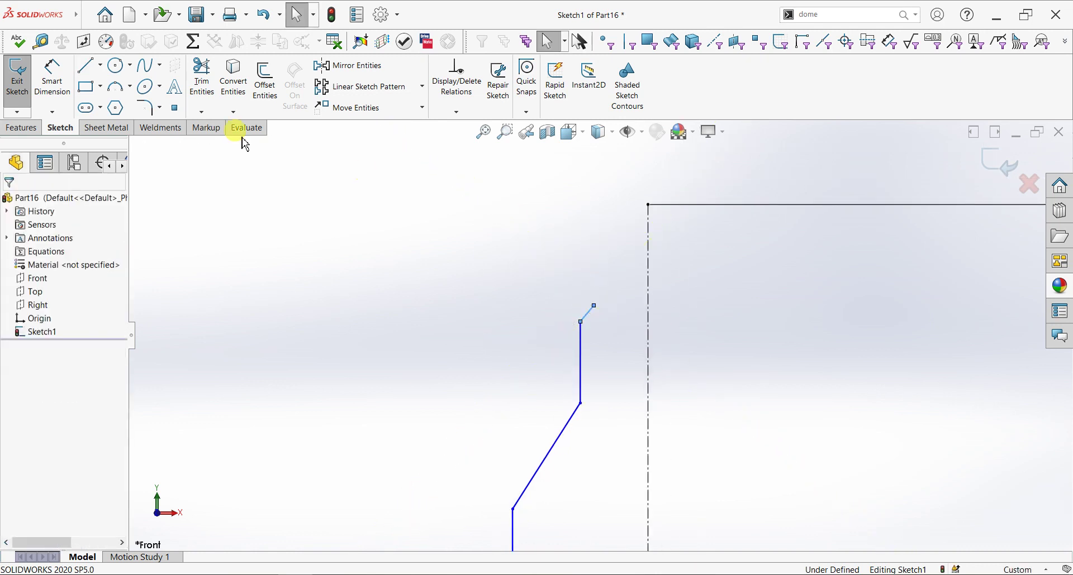
Draw a two-point spline from the short slanted line's end to the centerline's upper endpoint
left_click(150, 70)
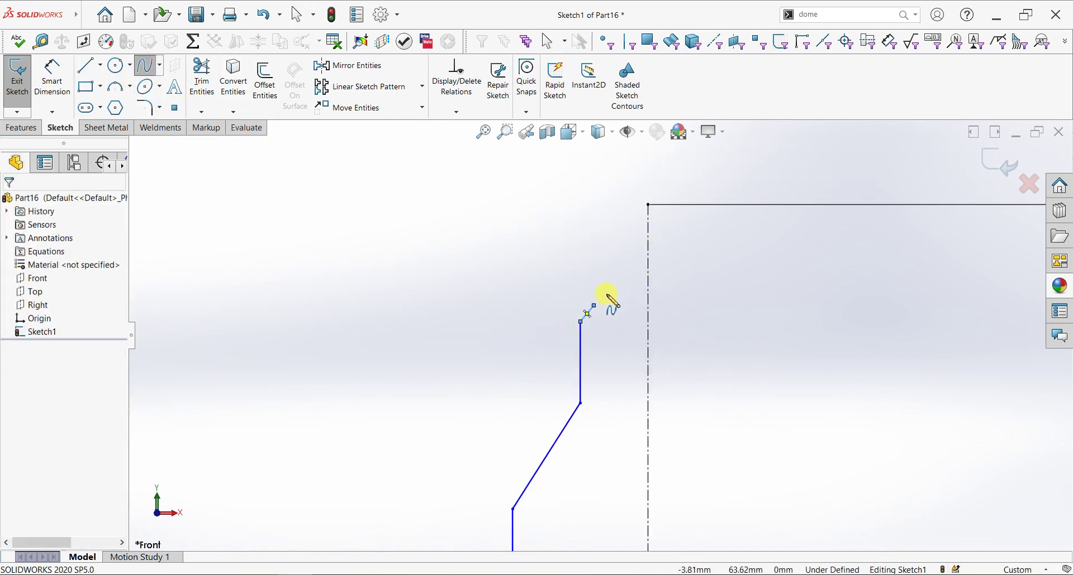
left_click(593, 305)
left_click(647, 204)
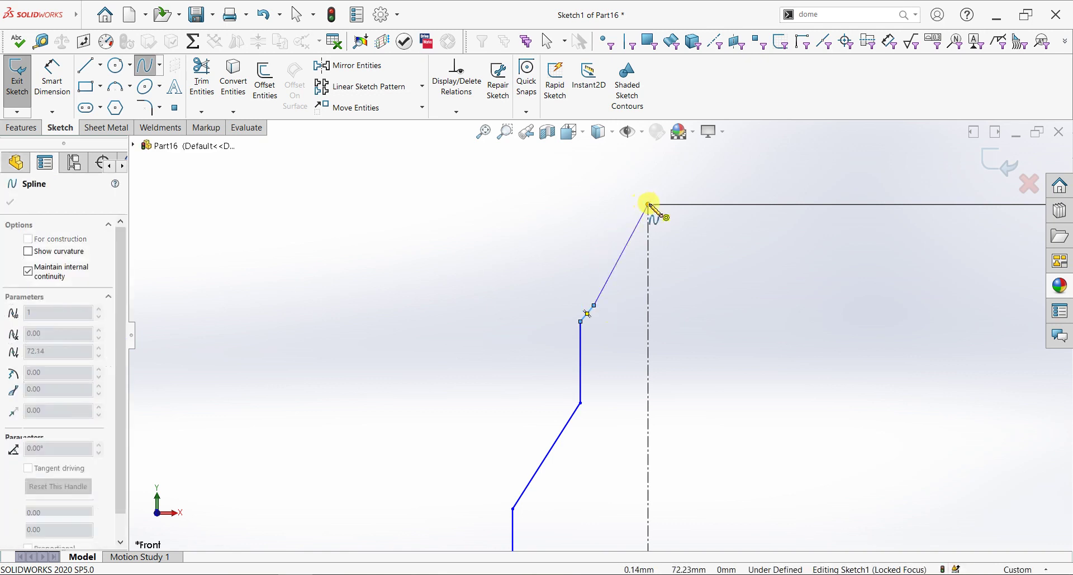
right_click(688, 261)
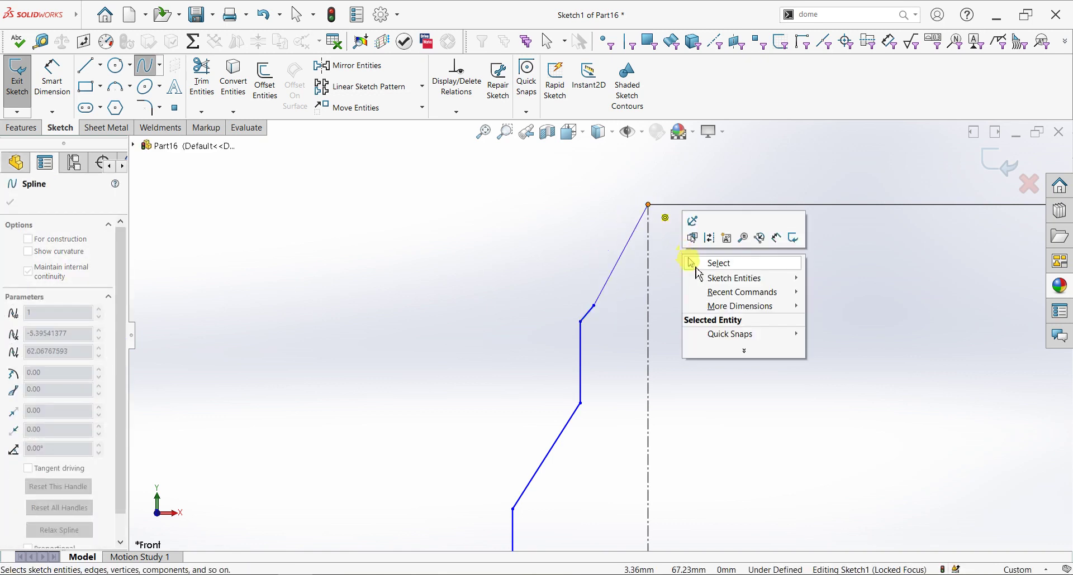
left_click(705, 262)
Dimension the distance from the base's short vertical edge to the centerline and set it to 12.55/2 mm
scroll(594, 358, "up", 4)
scroll(592, 408, "down", 4)
left_click(56, 94)
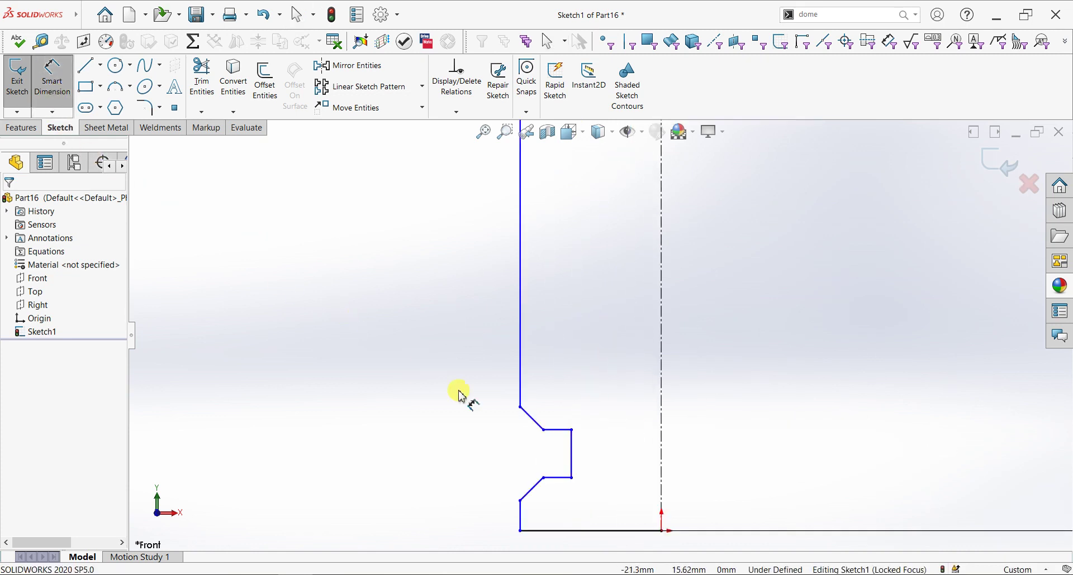
left_click(521, 520)
left_click(661, 503)
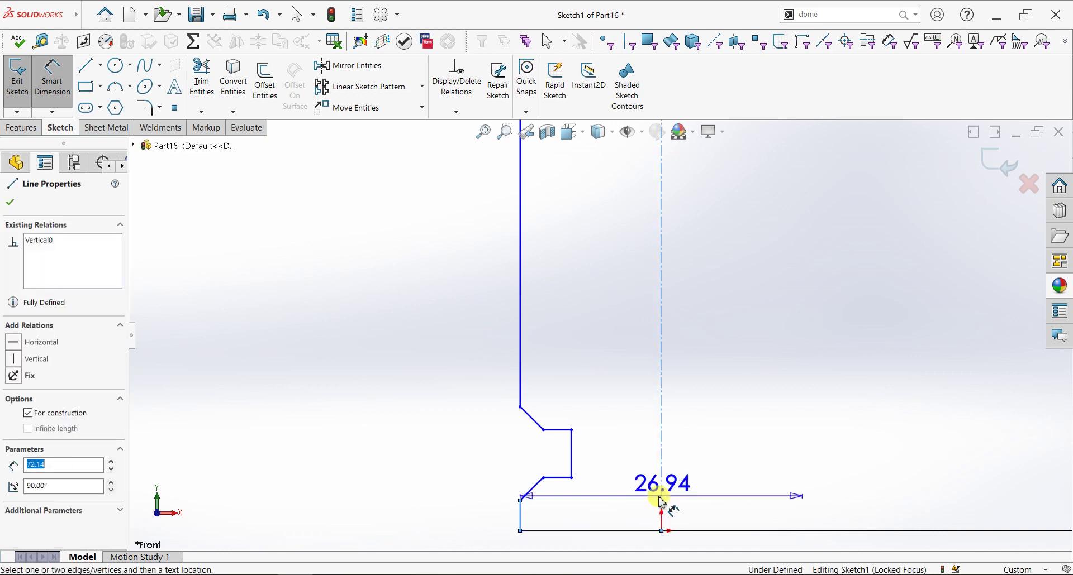
scroll(645, 497, "down", 3)
left_click(625, 514)
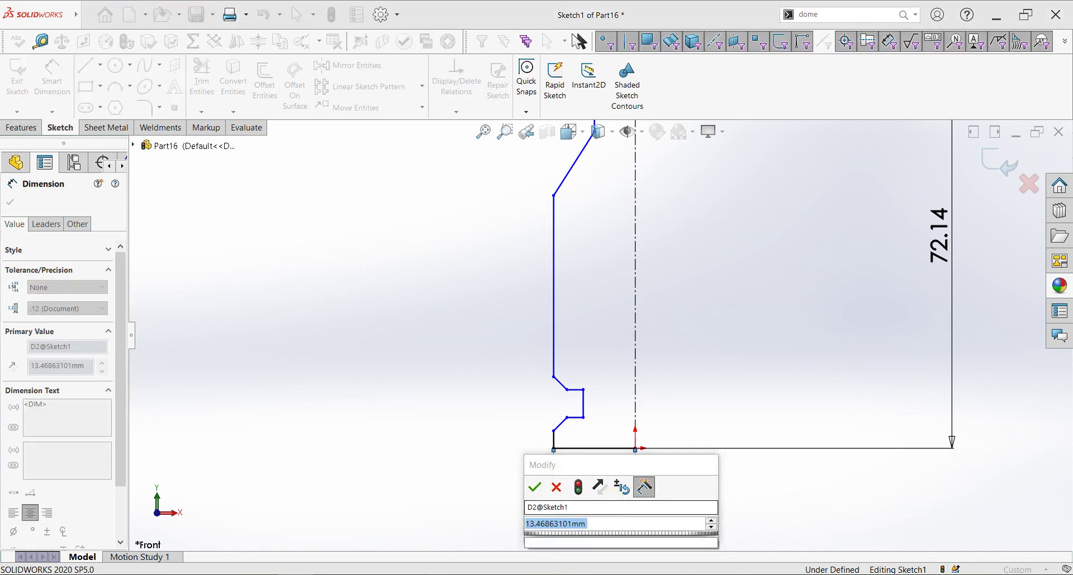
type("12.55/2")
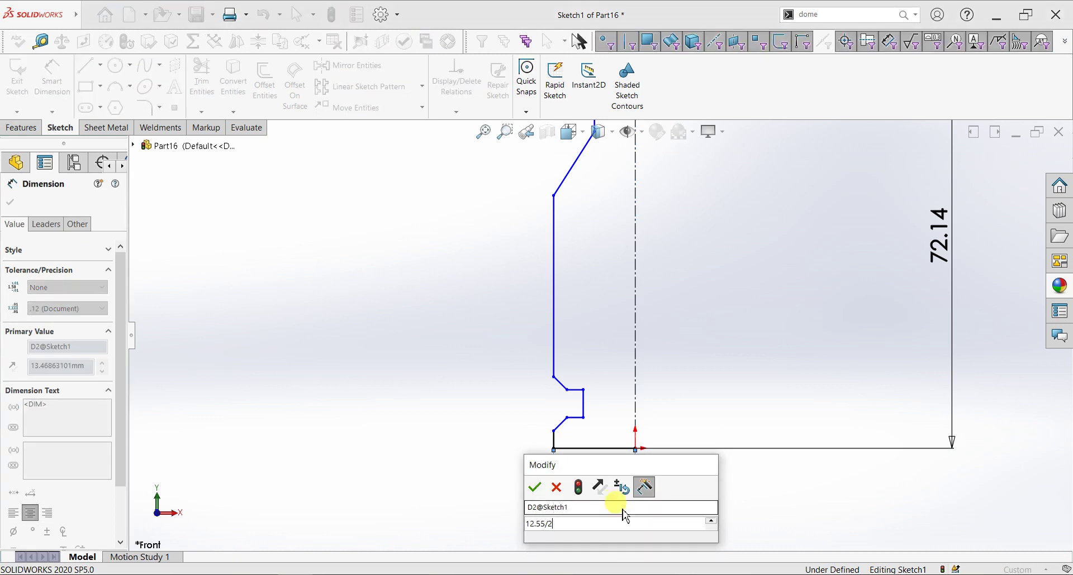
key("Return")
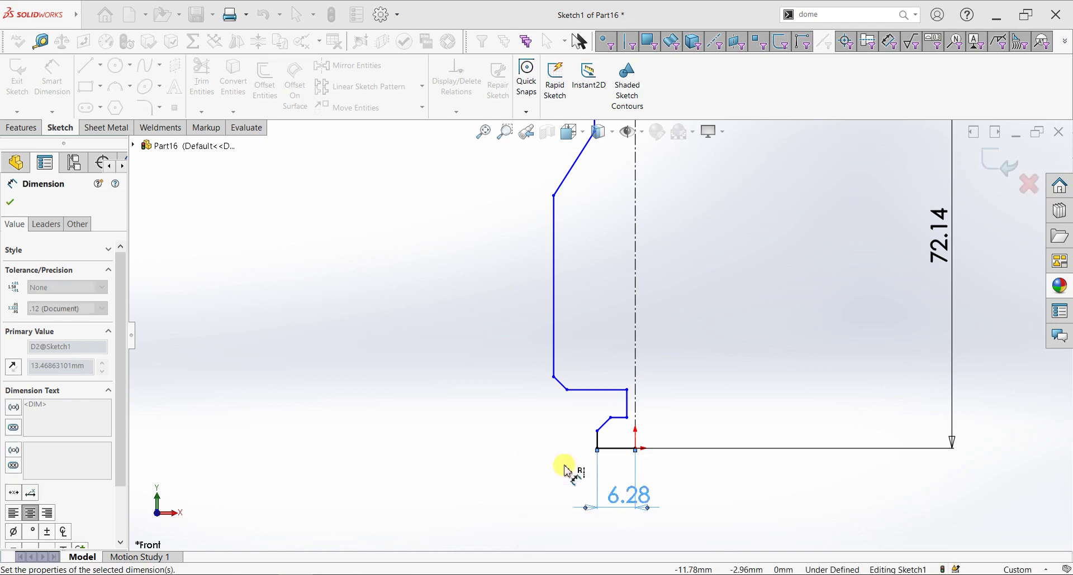
Make the long vertical wall above the groove collinear with the base's short vertical edge
scroll(626, 429, "down", 2)
scroll(624, 436, "down", 1)
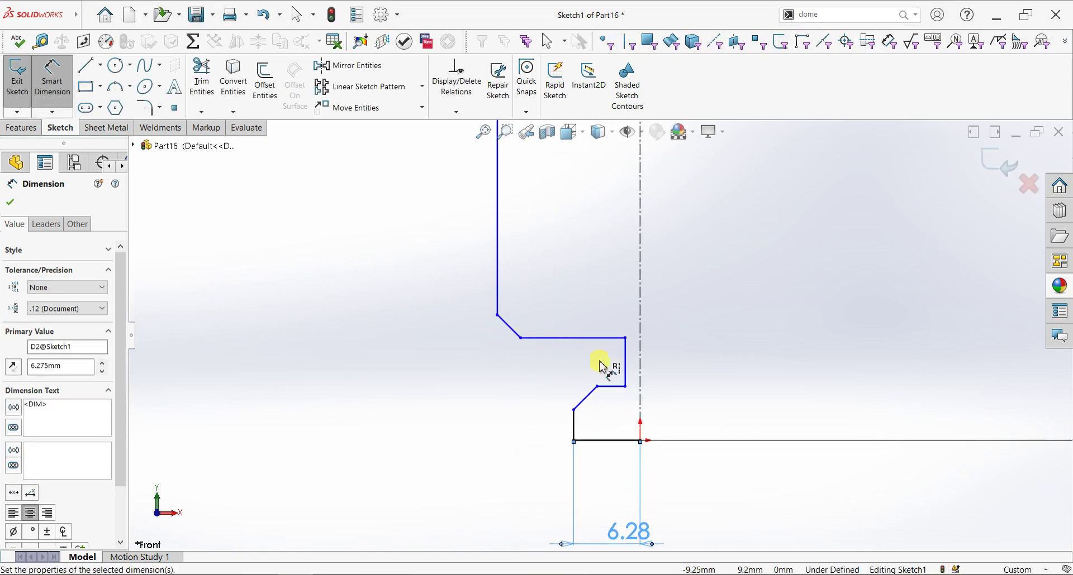
key("Escape")
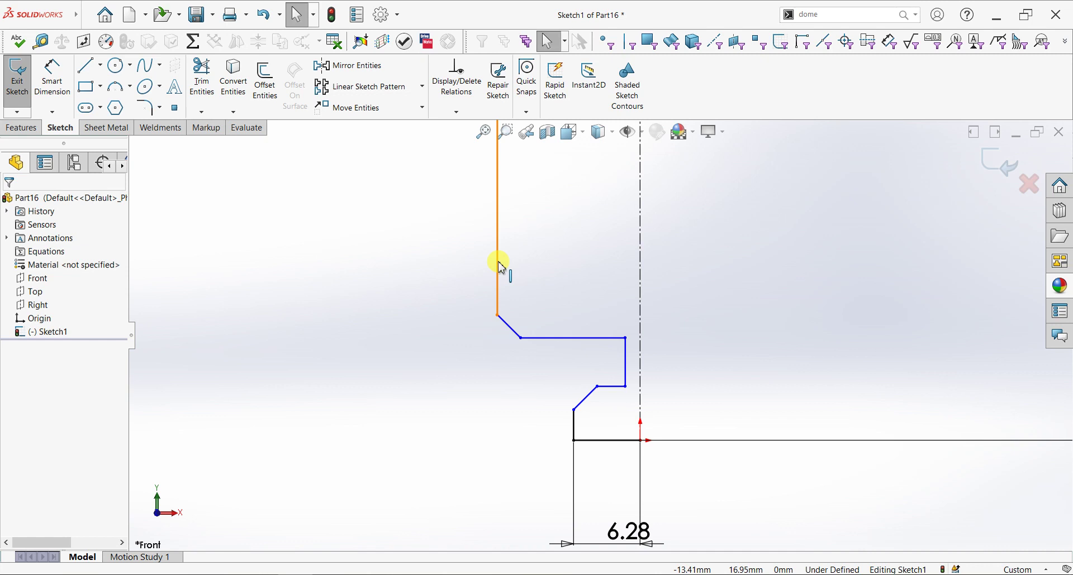
left_click(501, 269)
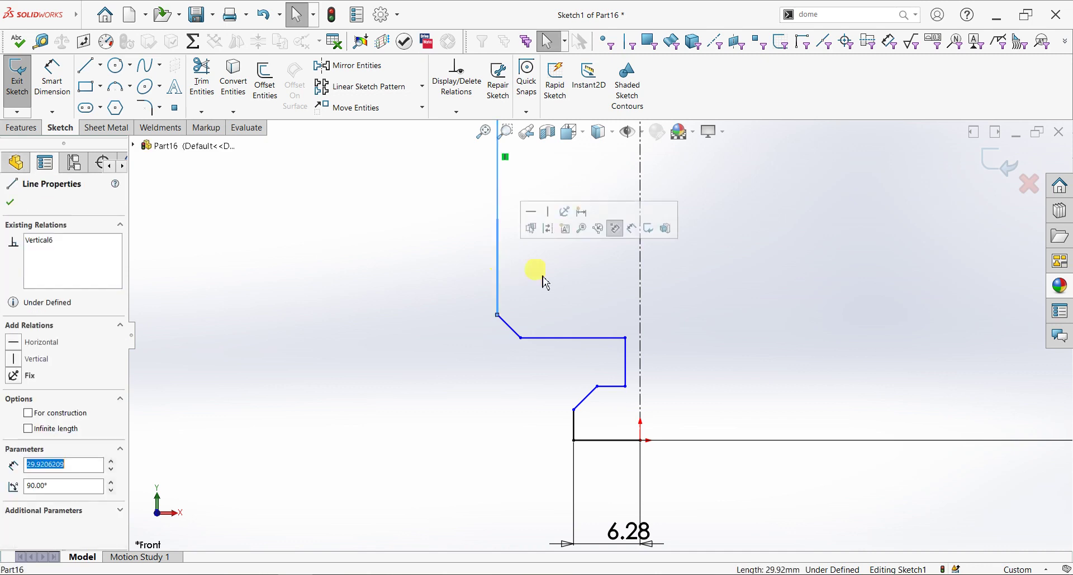
left_click(575, 426)
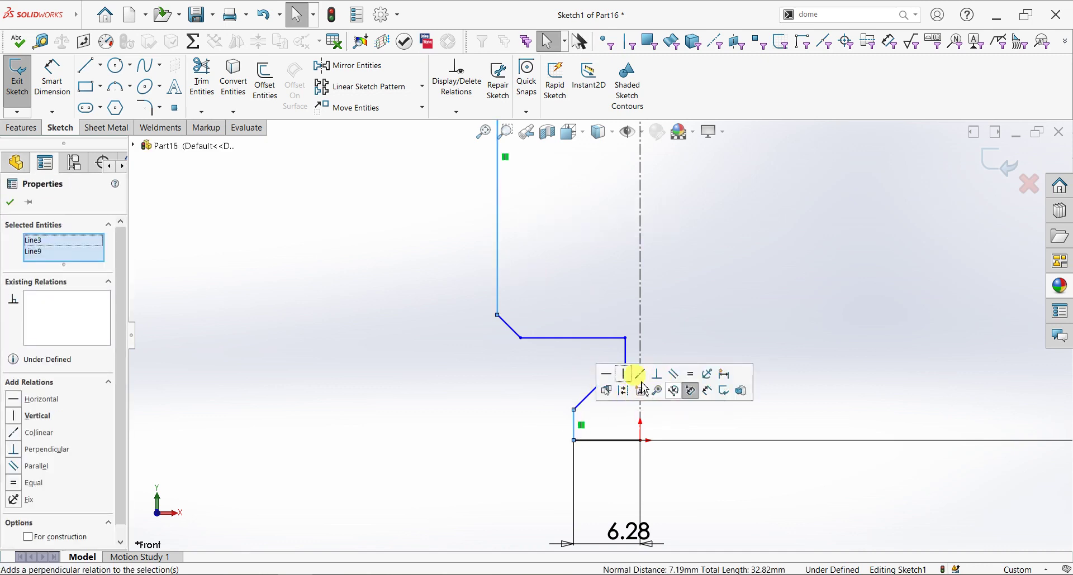
left_click(640, 374)
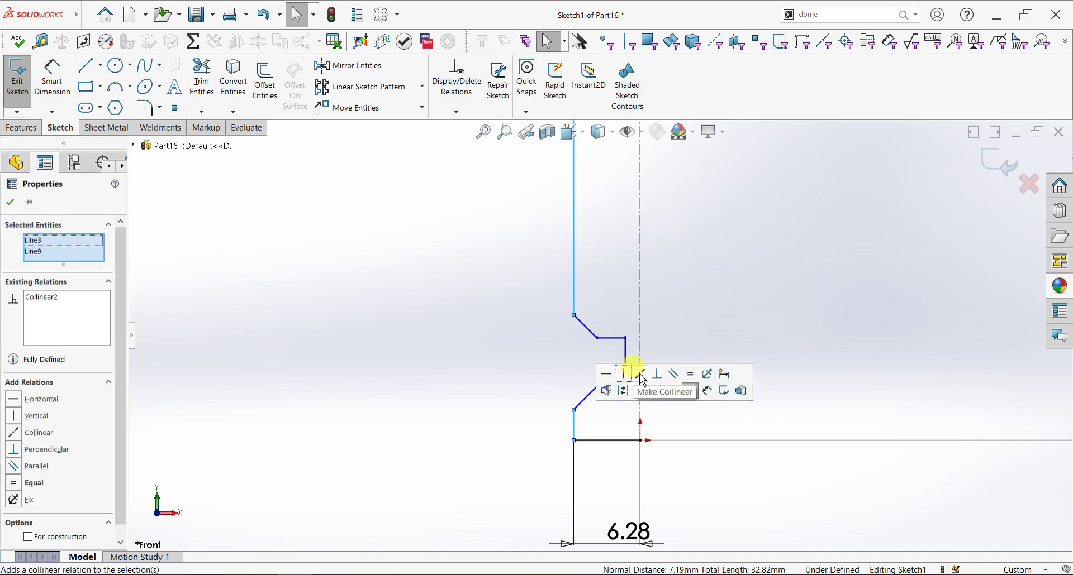
left_click(11, 203)
Dimension the groove's inner vertical edge and set its length to 0.89 mm
scroll(531, 339, "down", 2)
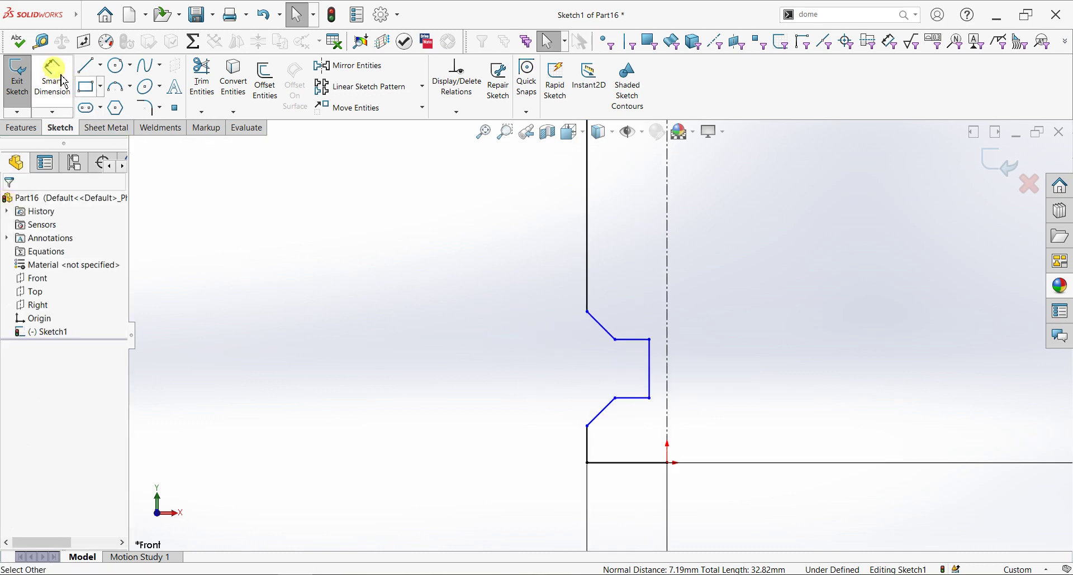
left_click(74, 98)
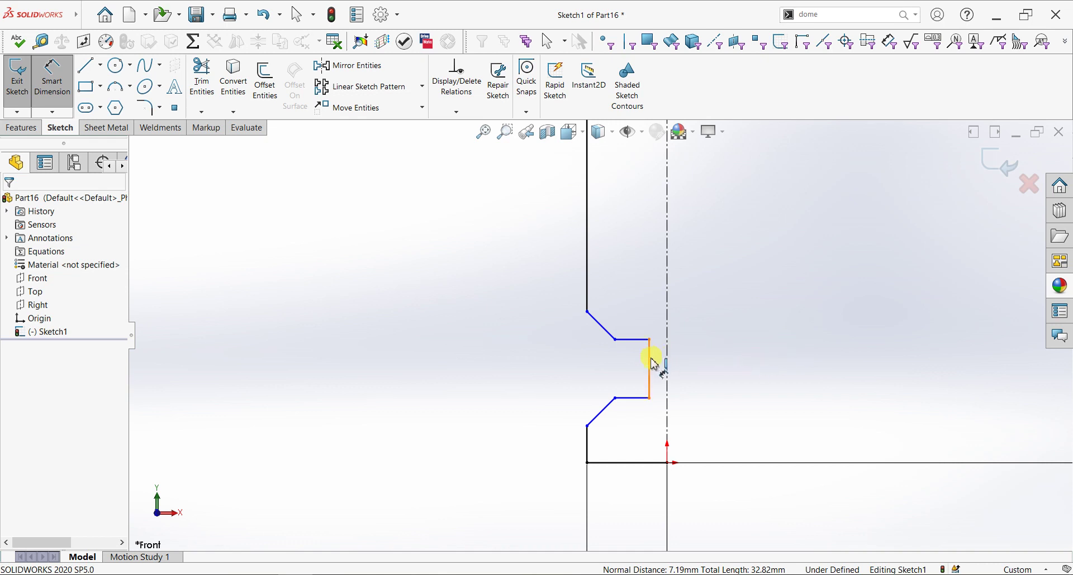
left_click(757, 368)
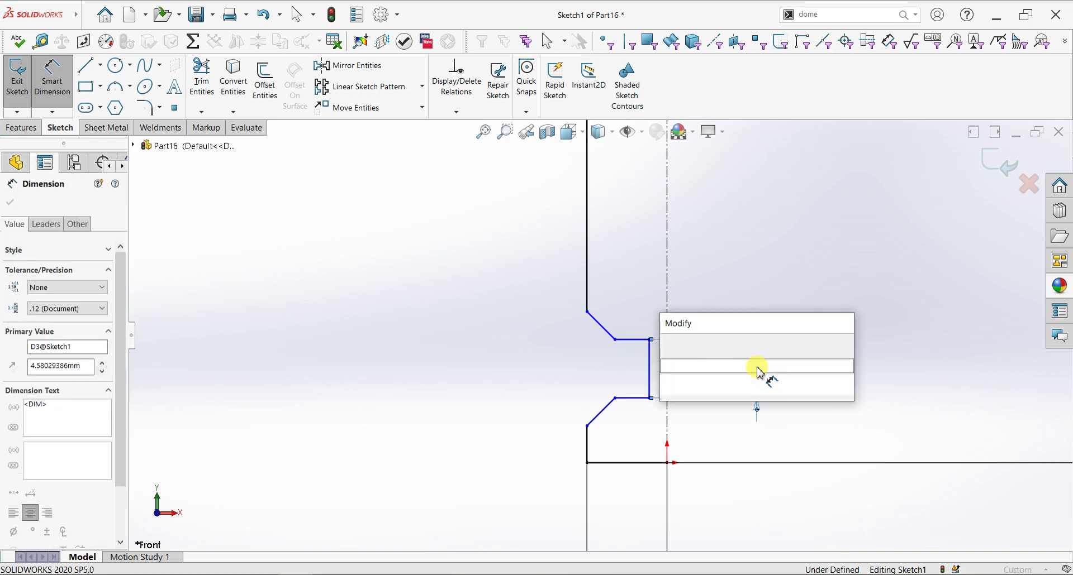
type("0.89")
key("Return")
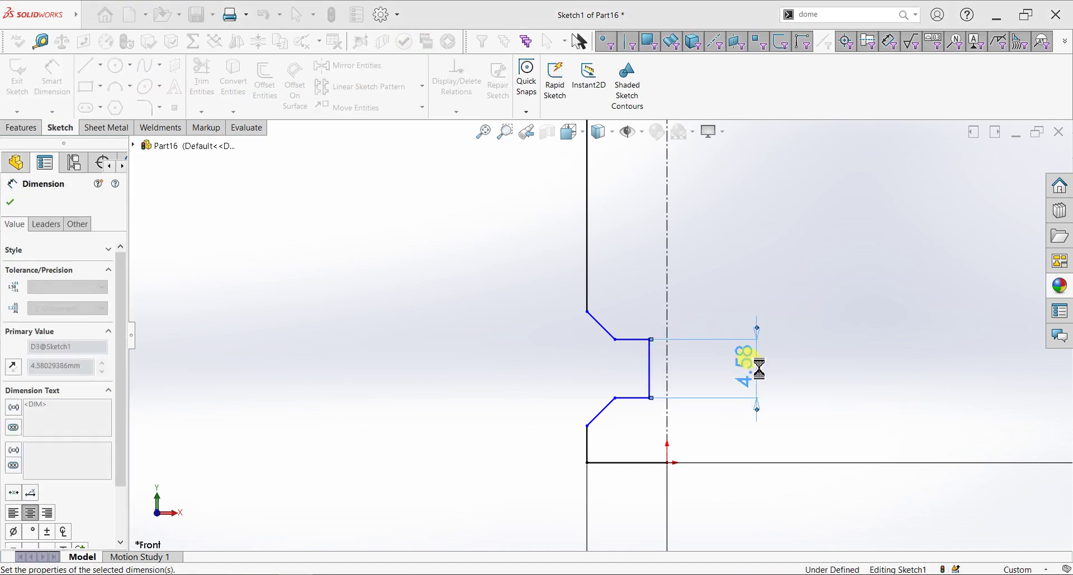
scroll(663, 389, "down", 3)
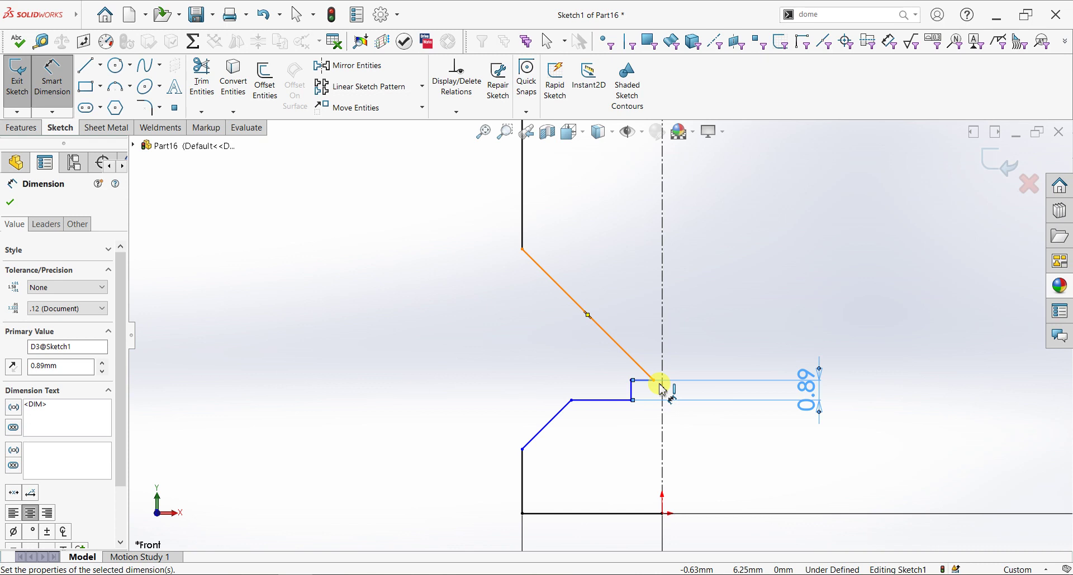
scroll(654, 388, "down", 2)
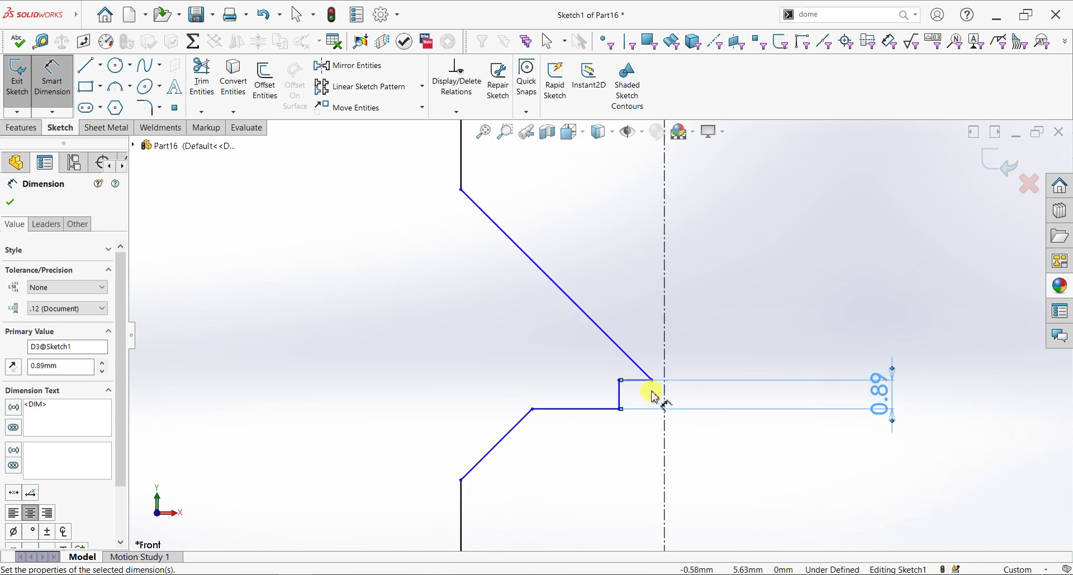
left_click(636, 381)
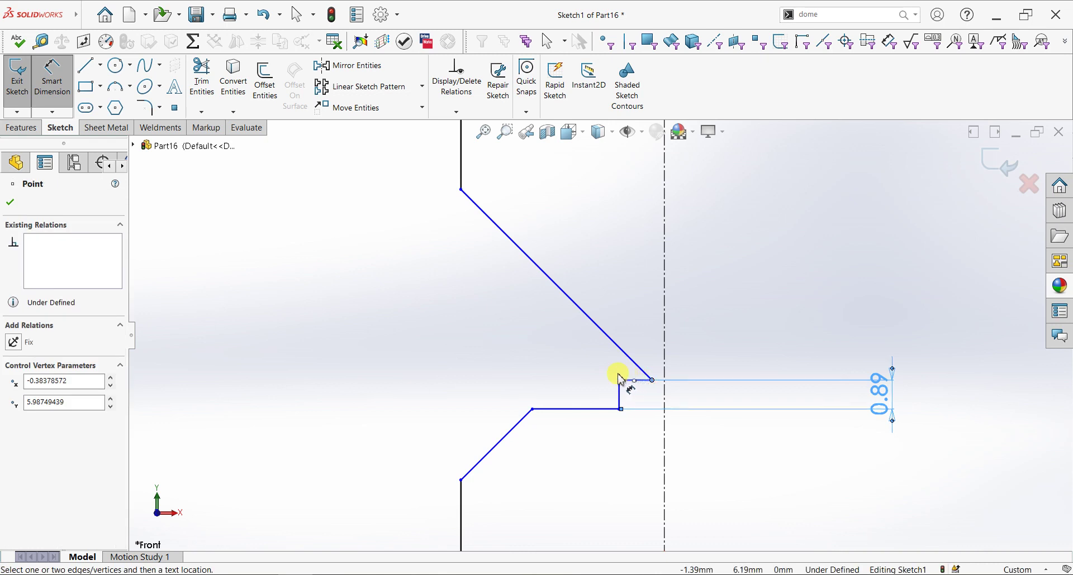
Undo the last length change on the groove's inner vertical edge and delete that dimension
key("ctrl+z")
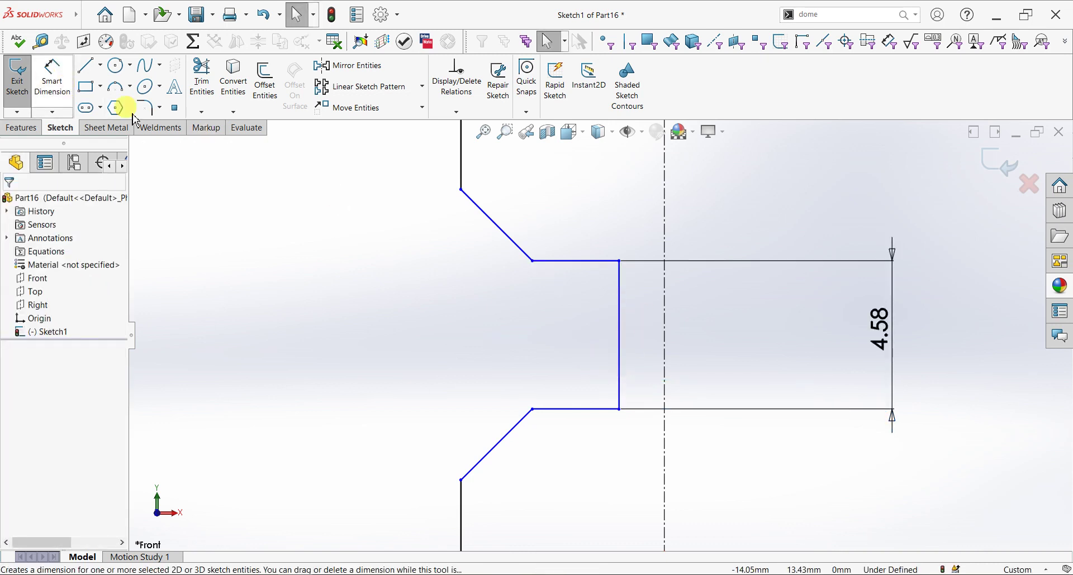
left_click(891, 346)
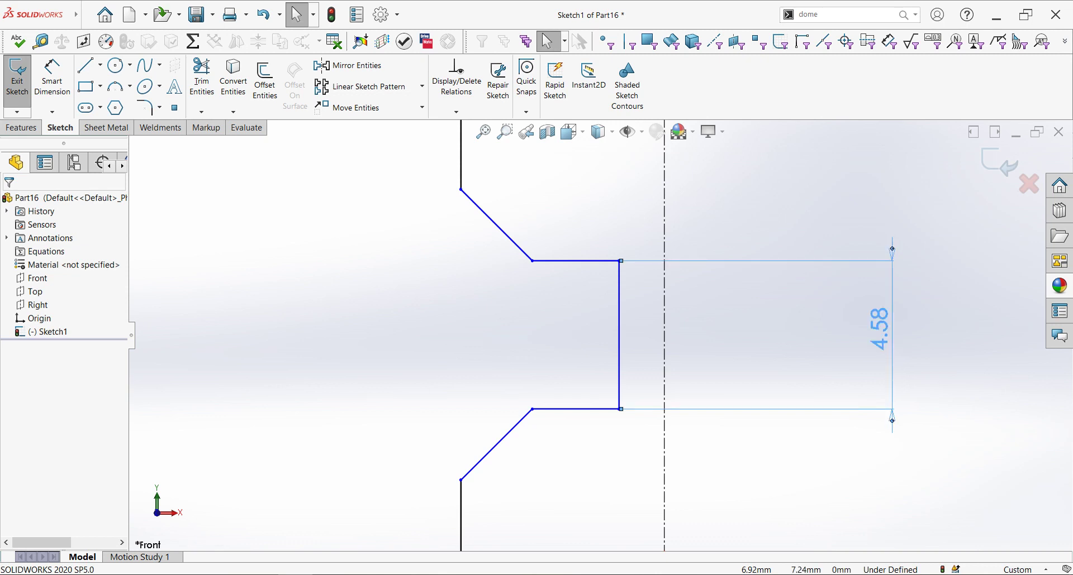
key("Delete")
Add a doubled-distance dimension between the groove's inner vertical edge and the centerline and set it to 11.02/2 mm
left_click(52, 77)
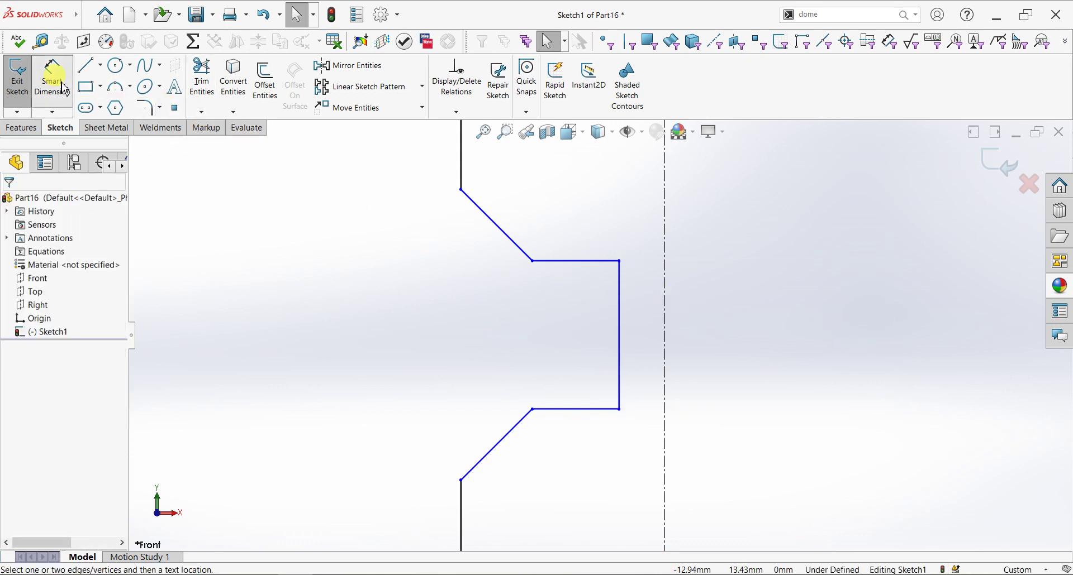
left_click(665, 348)
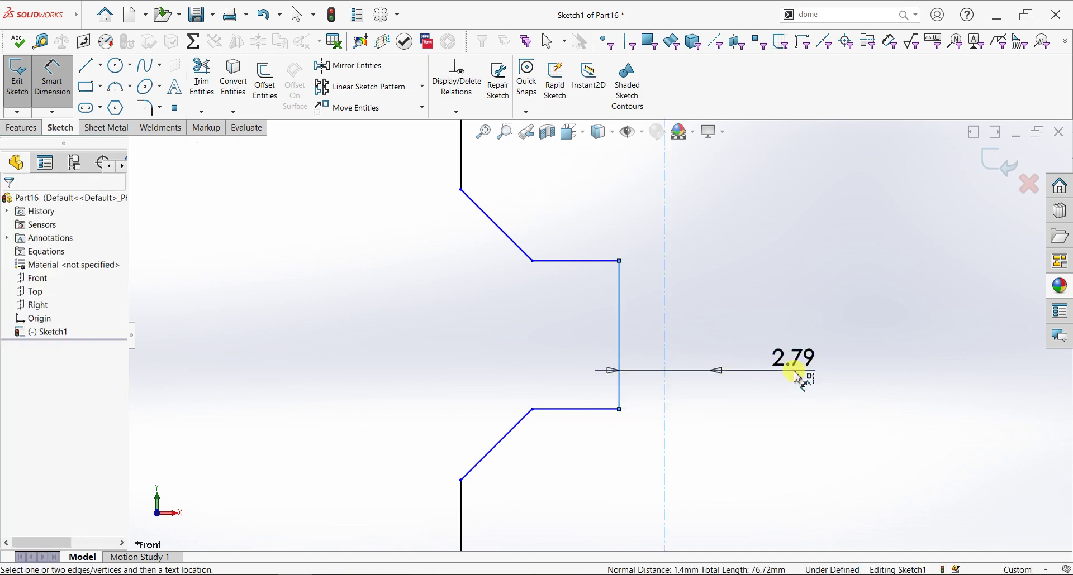
left_click(794, 374)
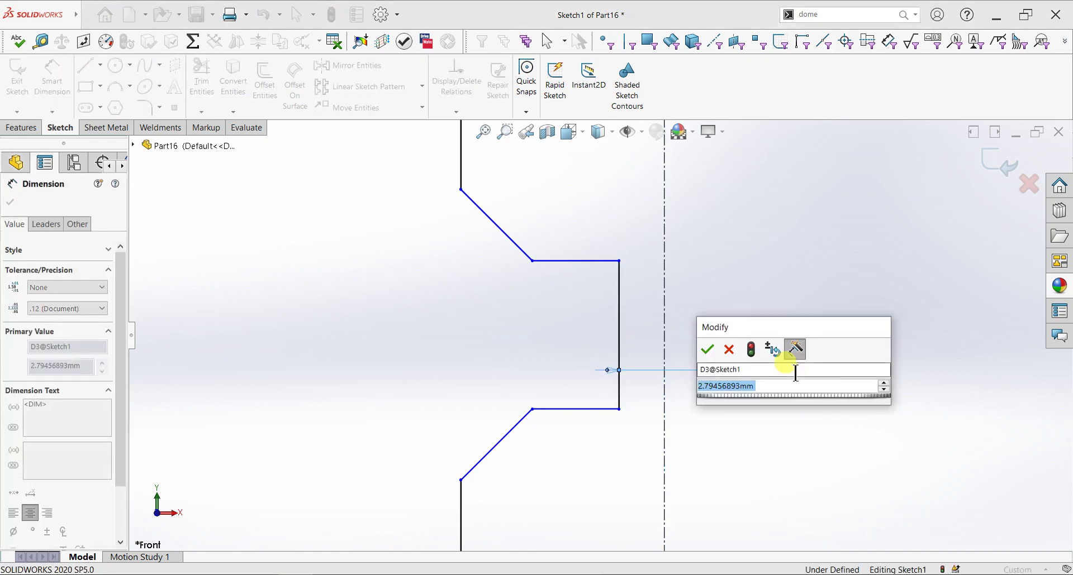
type("11.02/2")
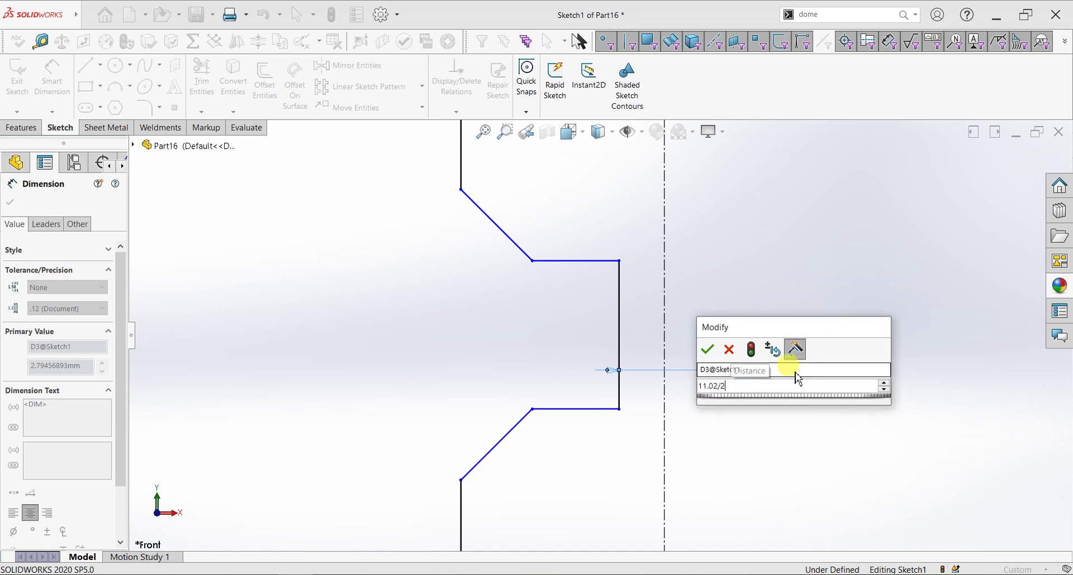
key("Escape")
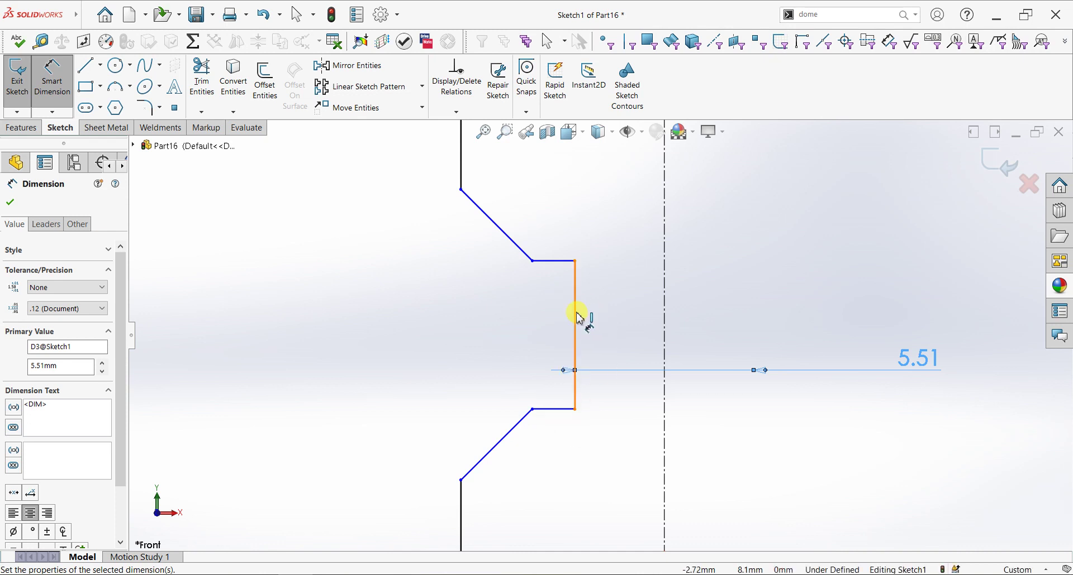
Add a length dimension to the groove's inner vertical edge with a value of 0.89 mm
left_click(576, 317)
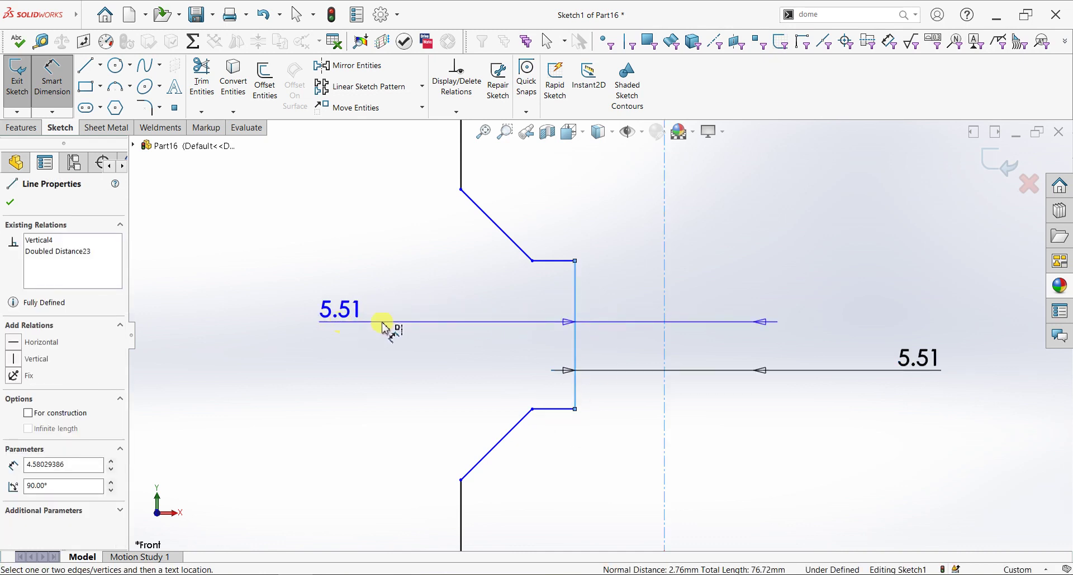
key("Escape")
left_click(359, 325)
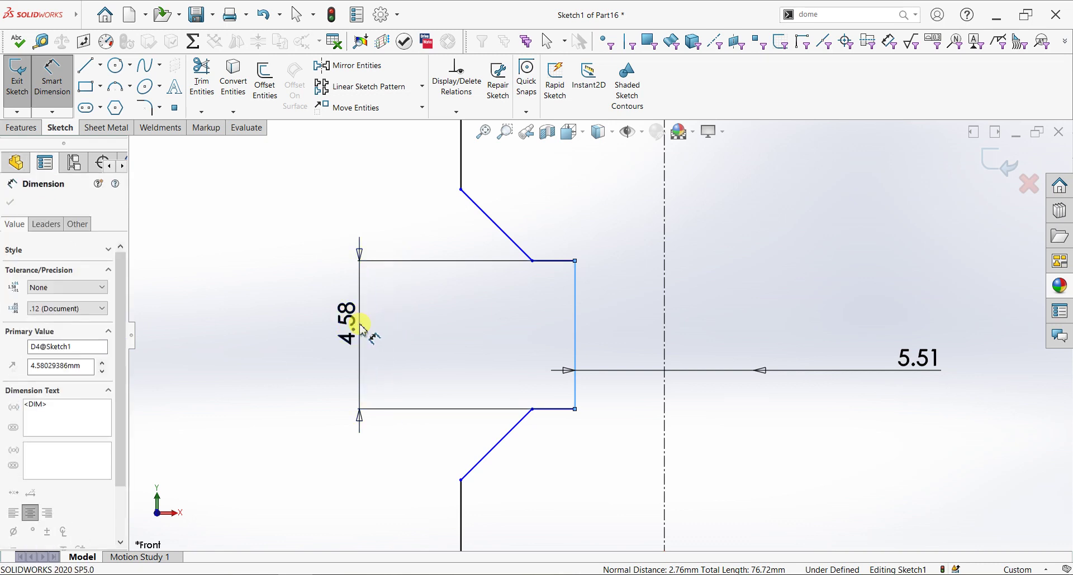
type("0.89")
key("Return")
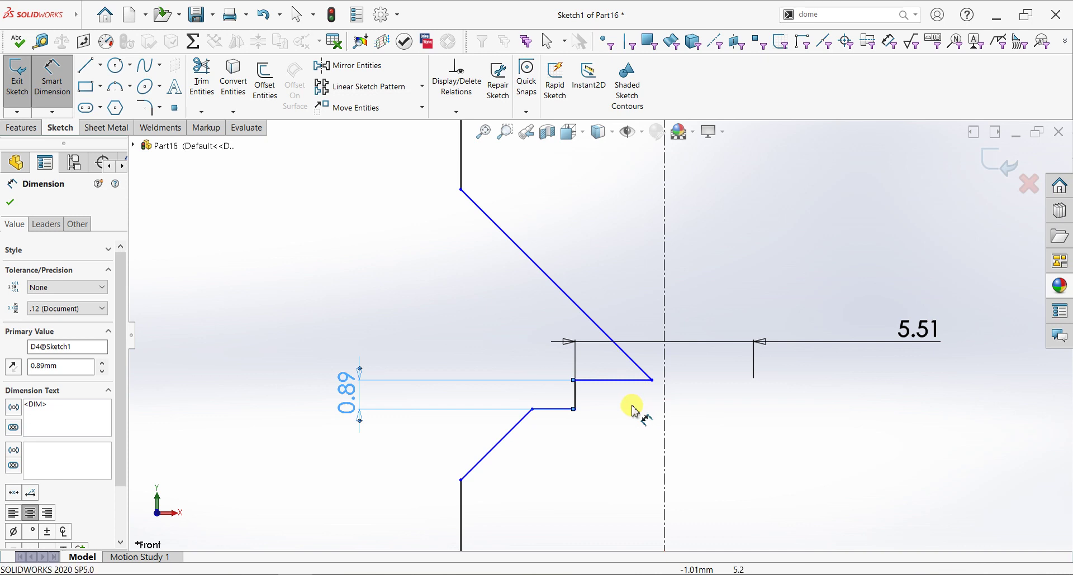
Move the outer end of the groove's upper horizontal edge away from the centerline to about X -4.07, Y 6.67 mm
key("Escape")
mouse_move(610, 360)
left_mouse_down()
mouse_move(535, 314)
mouse_move(535, 362)
left_mouse_up()
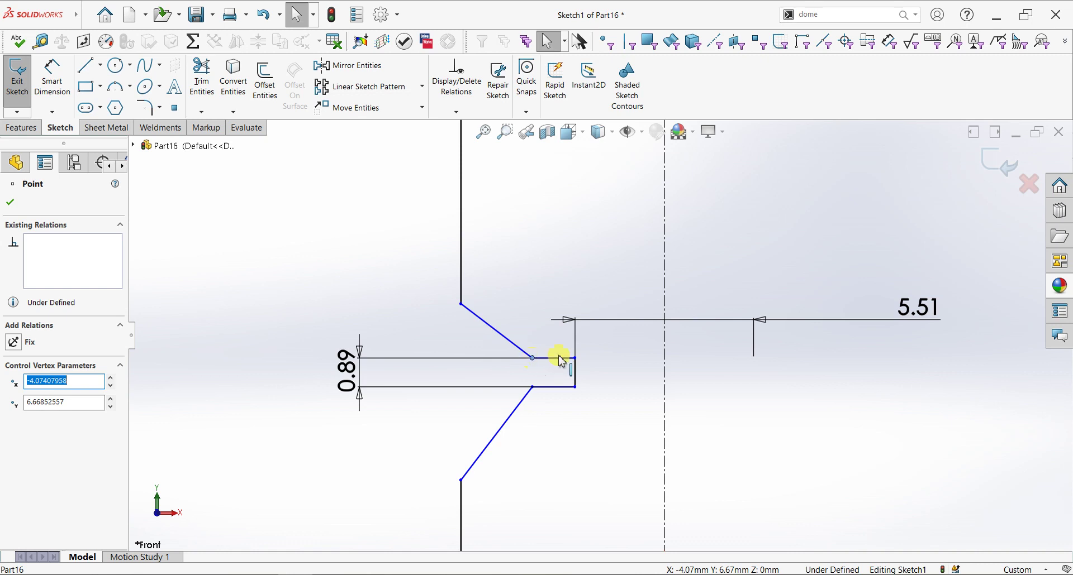
scroll(561, 361, "down", 2)
left_click(10, 203)
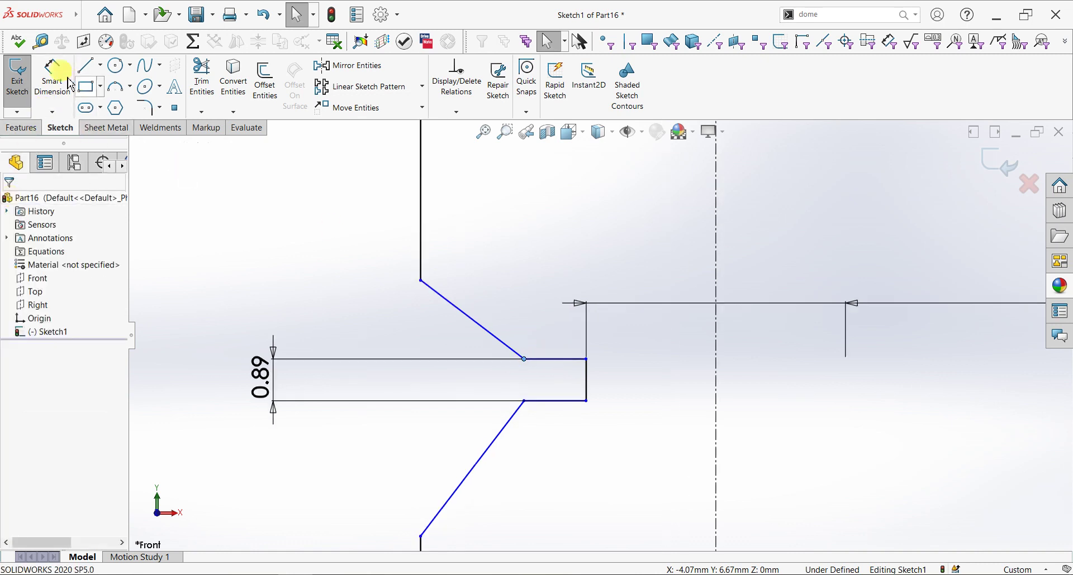
Dimension the vertical distance between the groove's two outer corners on the wall and set it to 1.40 mm
left_click(52, 75)
scroll(508, 424, "up", 2)
scroll(510, 426, "down", 1)
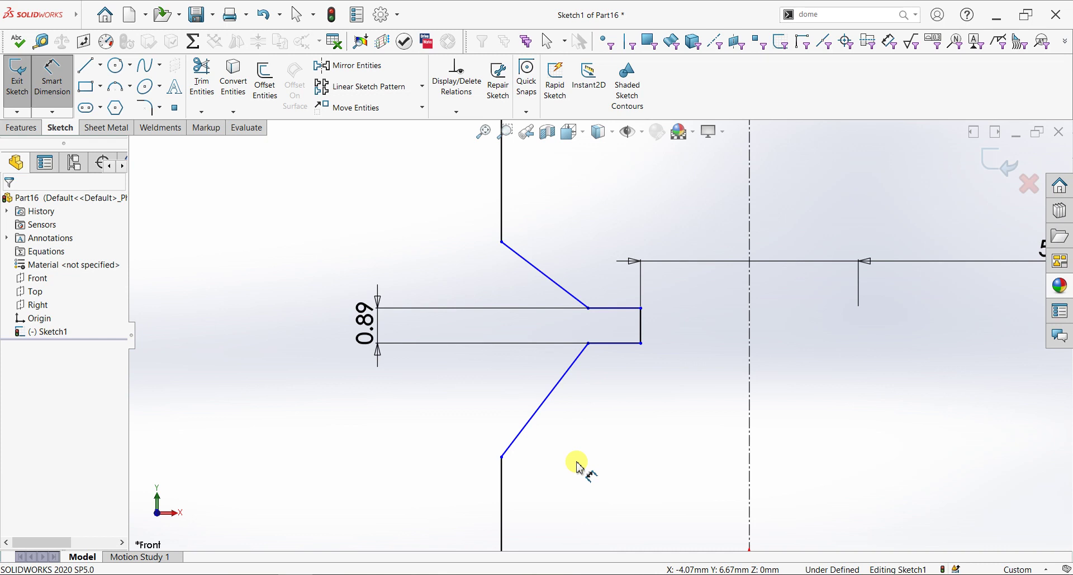
left_click(499, 243)
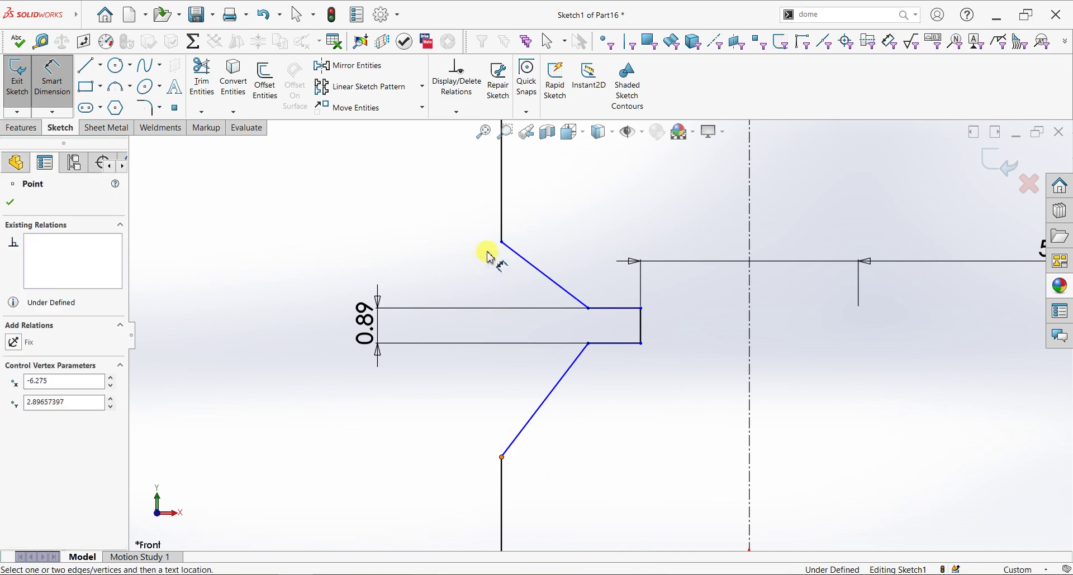
left_click(239, 331)
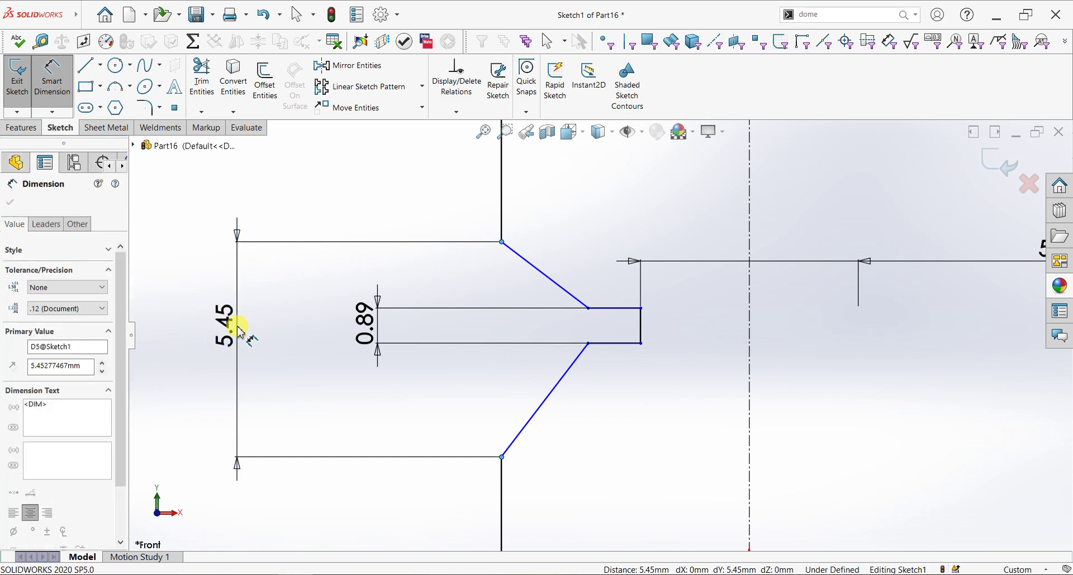
type("1.40")
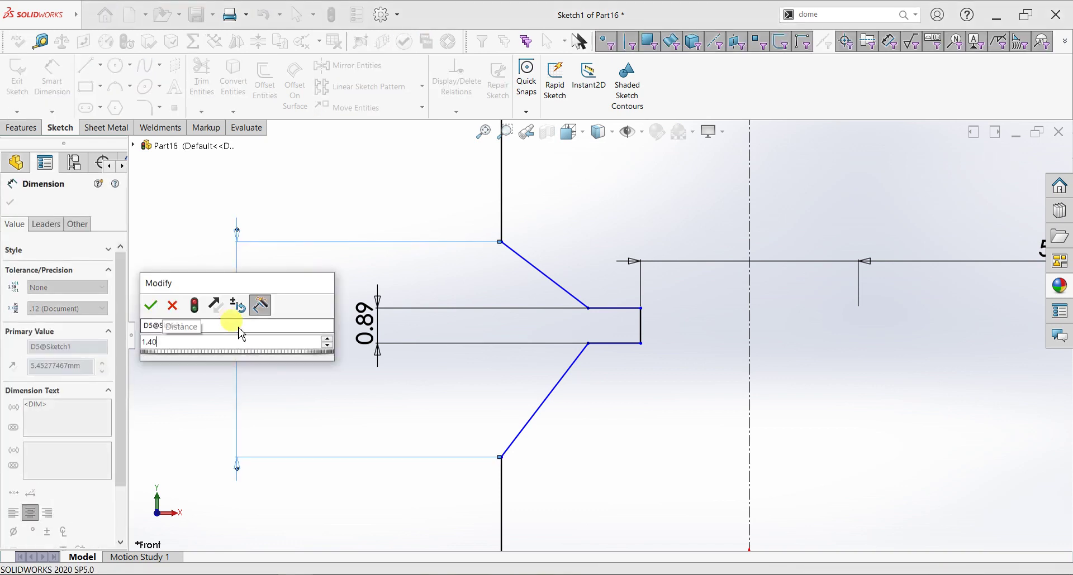
key("Return")
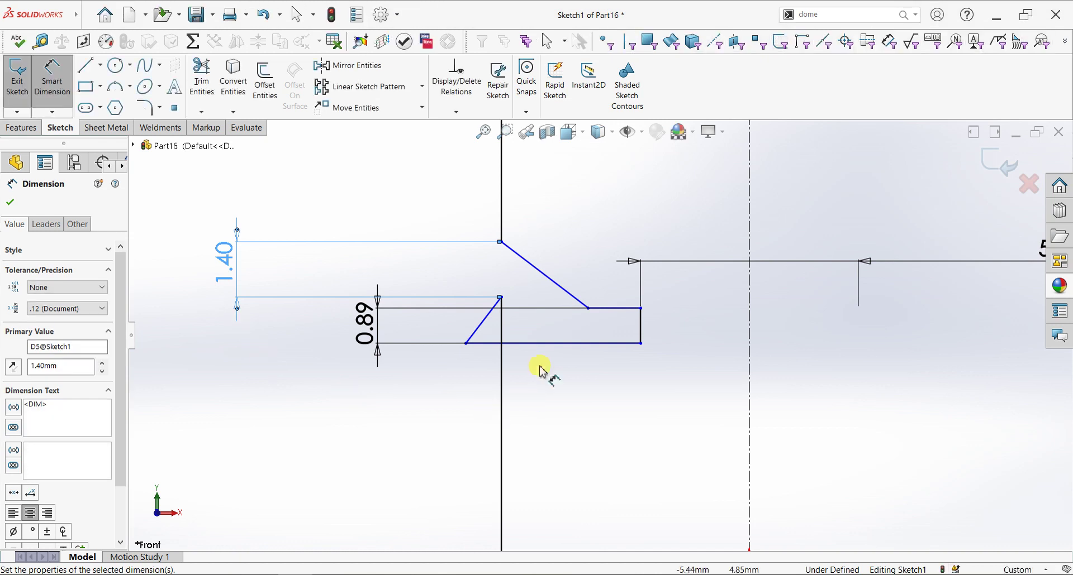
left_click(466, 344)
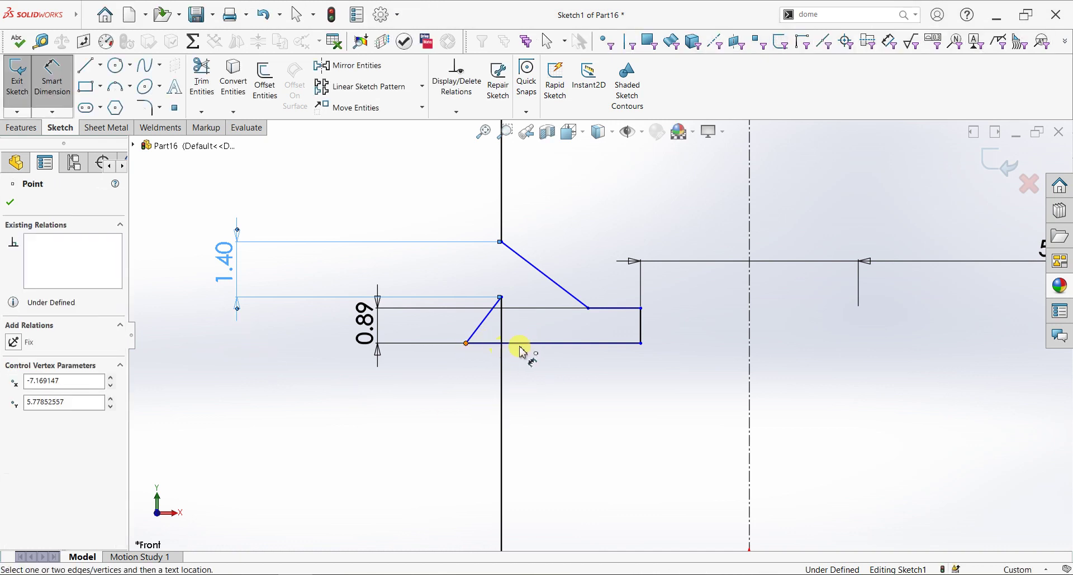
left_click(501, 298)
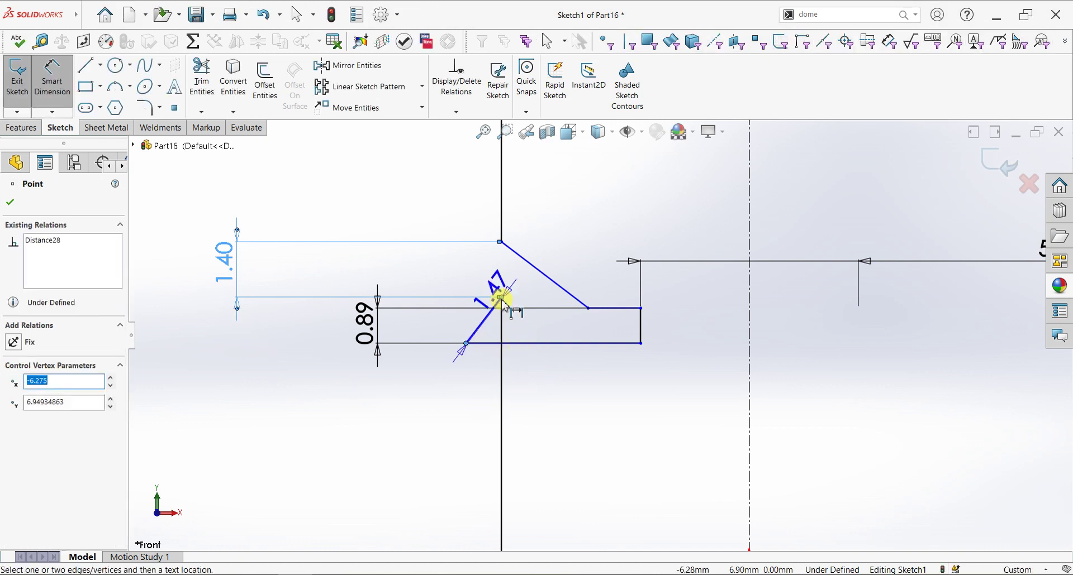
key("Escape")
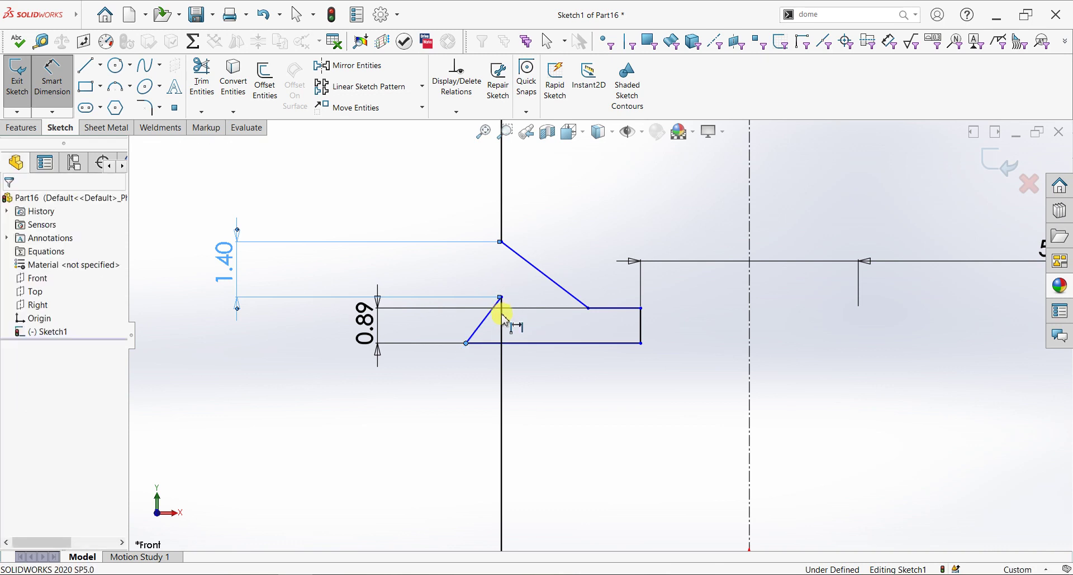
left_click(502, 299)
key("Escape")
left_click(502, 299)
key("Escape")
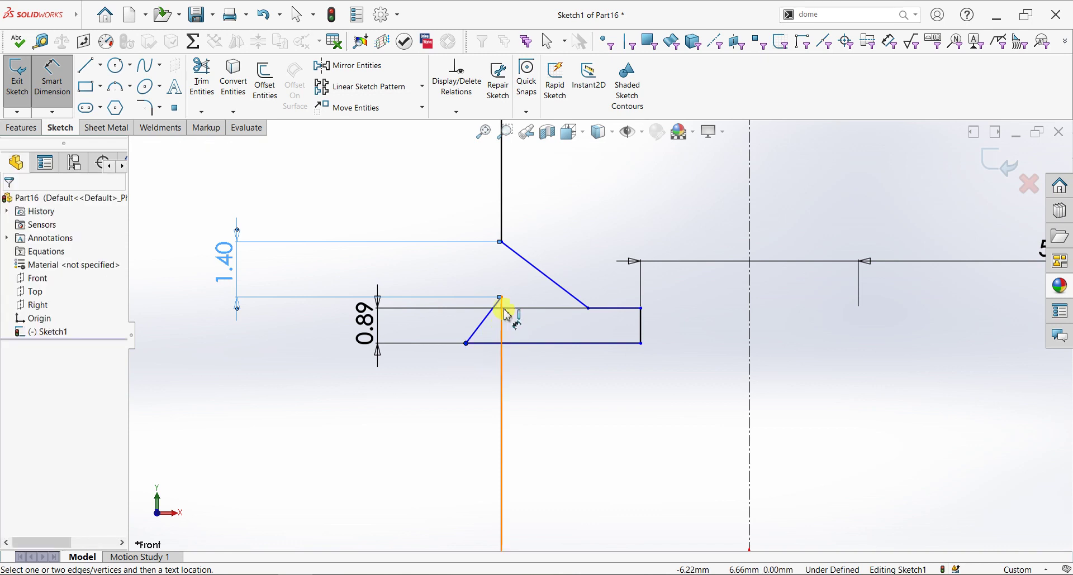
key("Escape")
Try moving the groove's lower outer corner down the wall, and undo both that move and the 1.40 mm value
left_click_drag(506, 303, 507, 357)
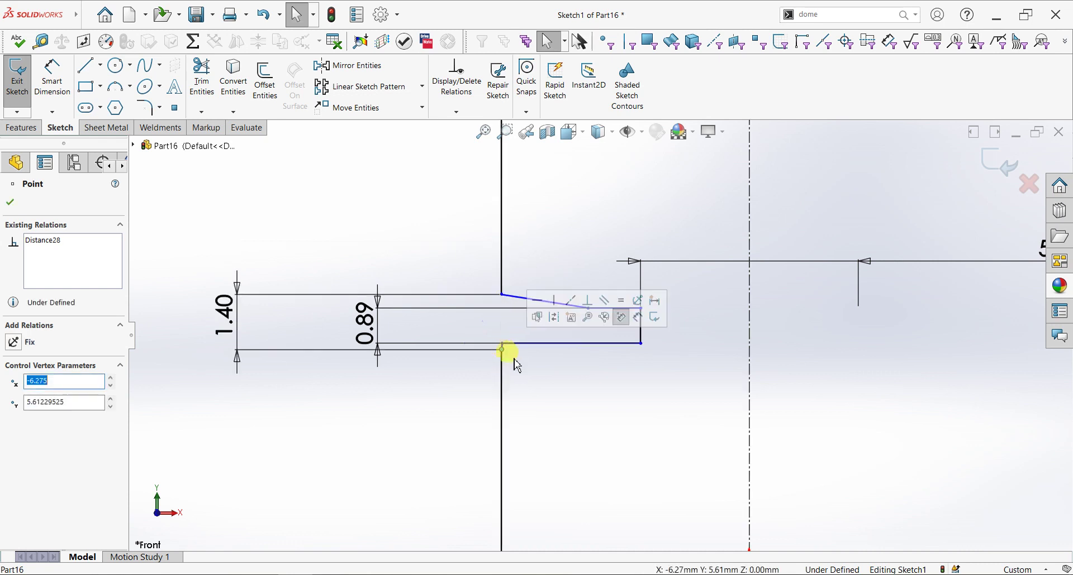
key("ctrl+z")
key("ctrl+z")
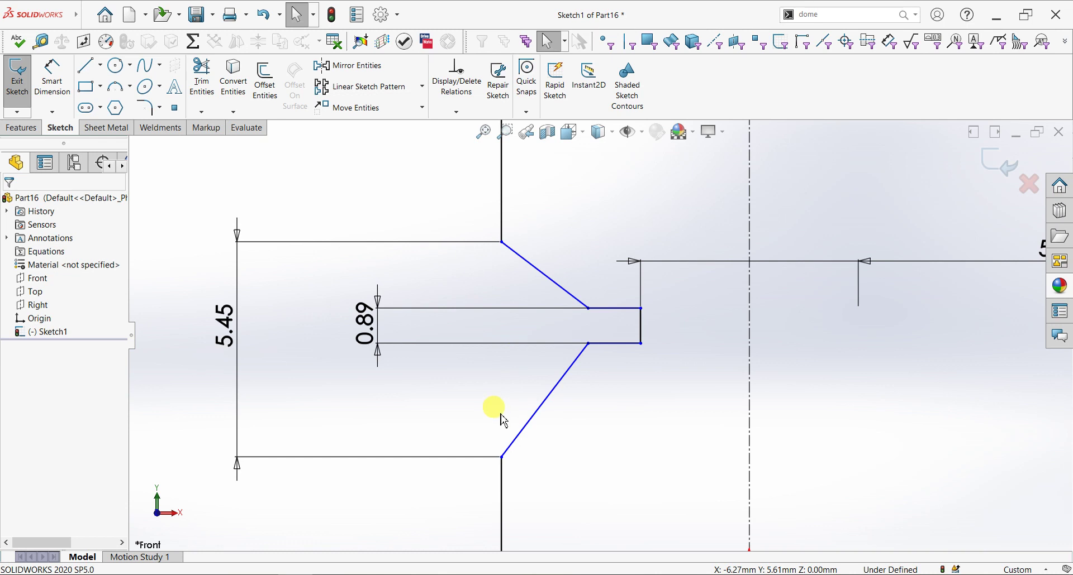
Draw short horizontal centerlines toward the axis from the groove's upper and lower outer corners, the upper one about 1.03 mm long
left_click(101, 66)
left_click(111, 96)
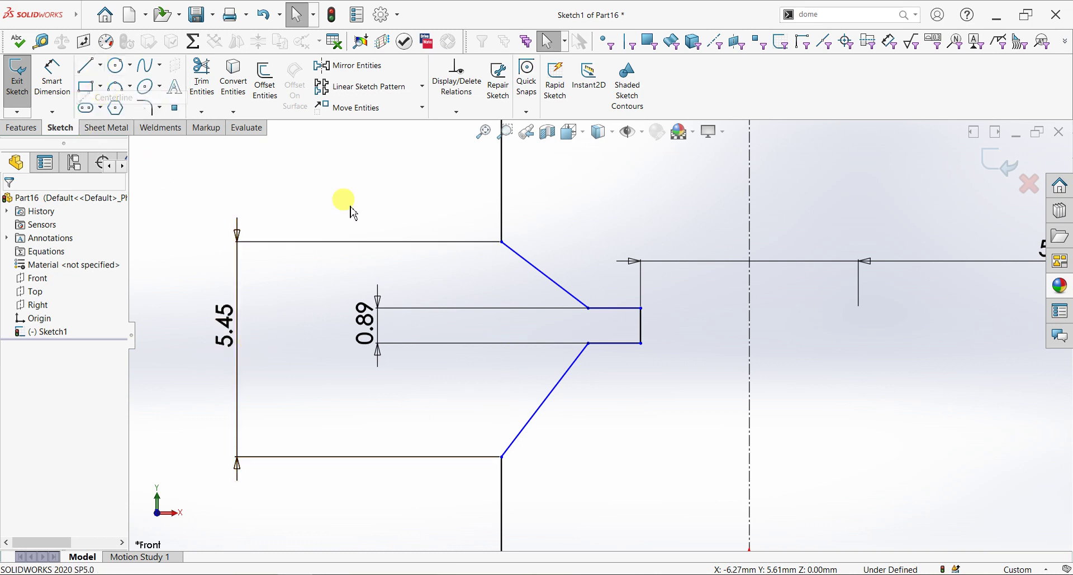
left_click(501, 242)
left_click(542, 243)
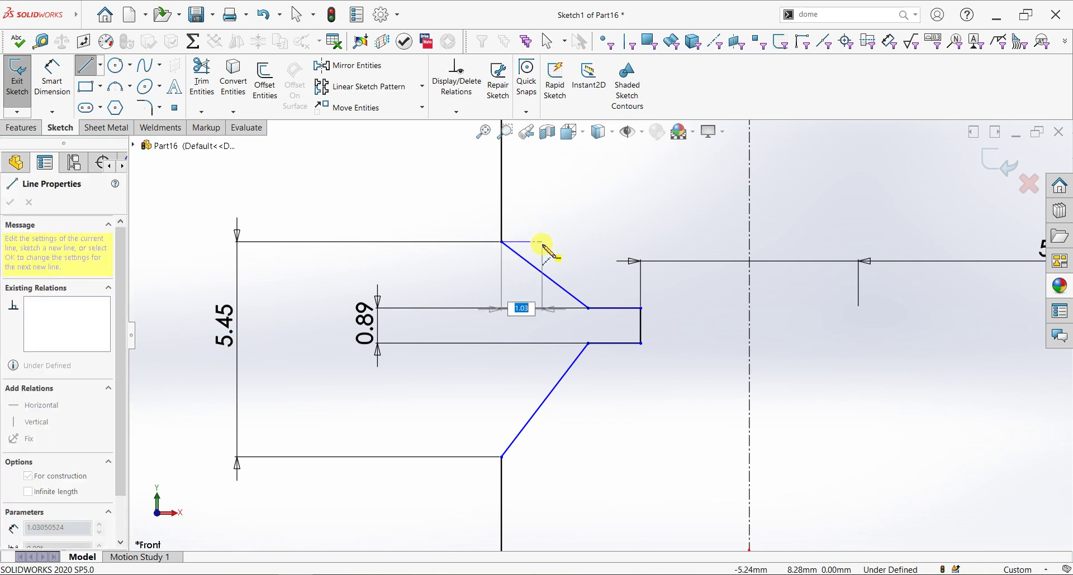
key("Escape")
key("Escape")
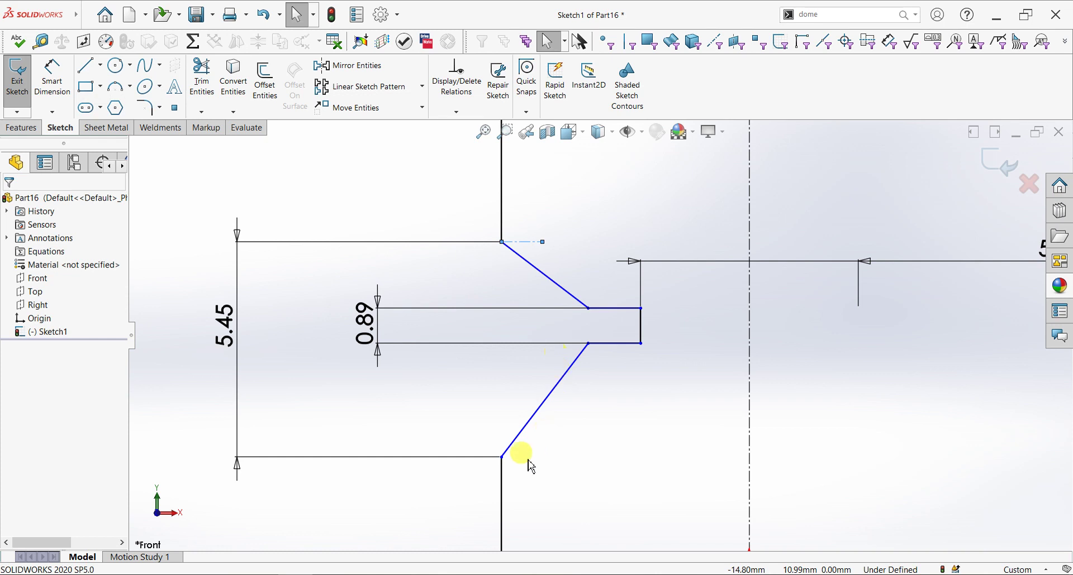
left_click(501, 457)
left_click(531, 456)
right_click(569, 447)
left_click(606, 450)
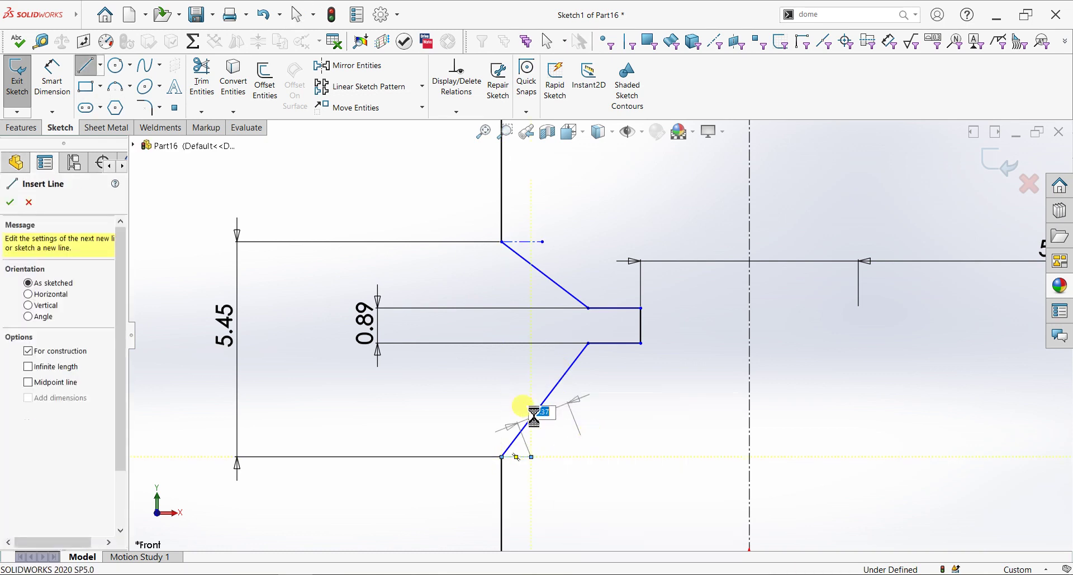
Dimension the angle between the groove's lower slanted edge and its short horizontal centerline and set it to 45°
left_click(49, 79)
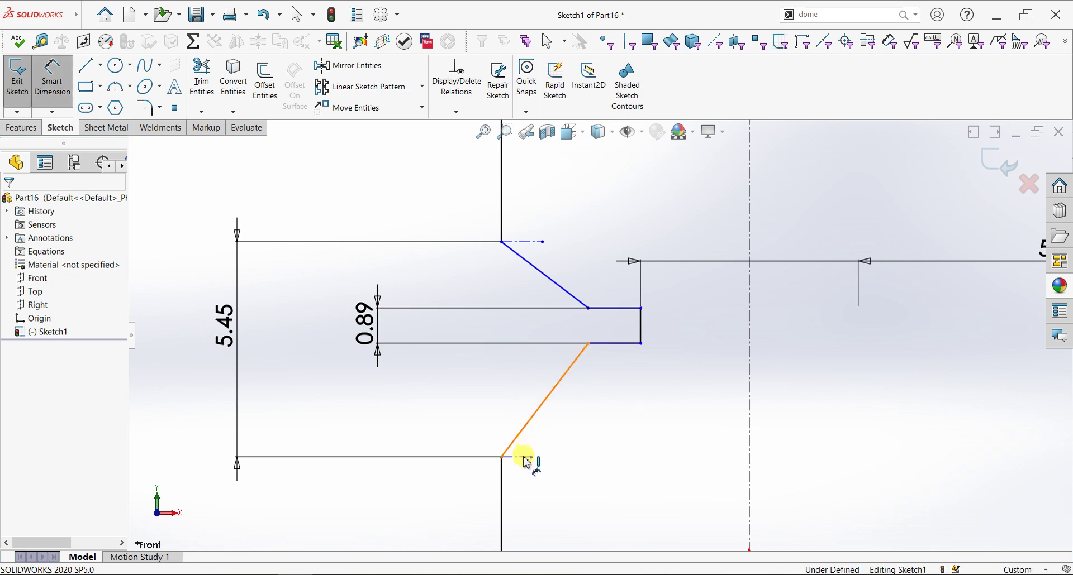
left_click(524, 429)
left_click(524, 457)
left_click(547, 438)
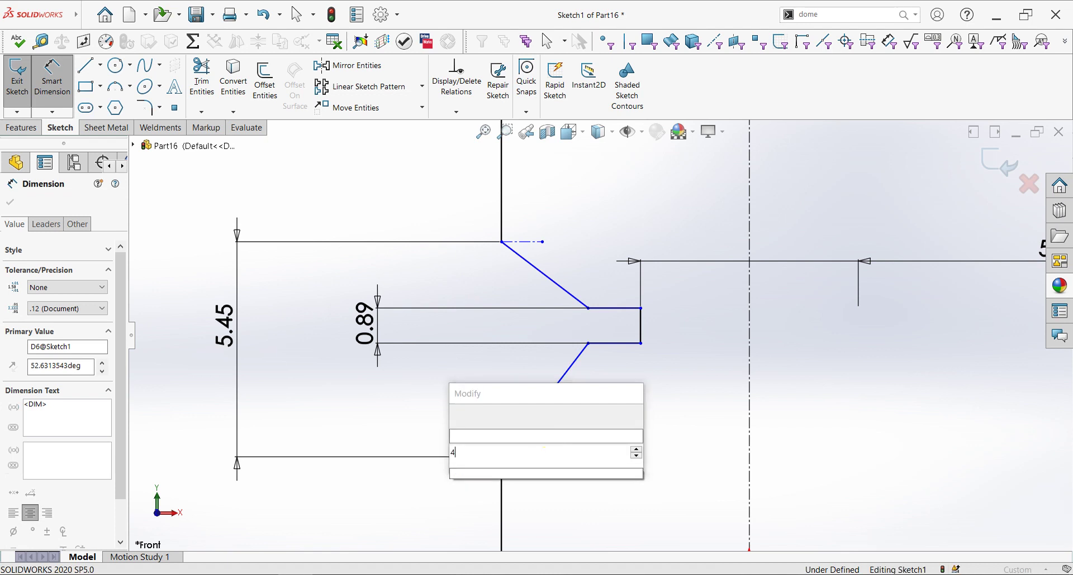
key("Return")
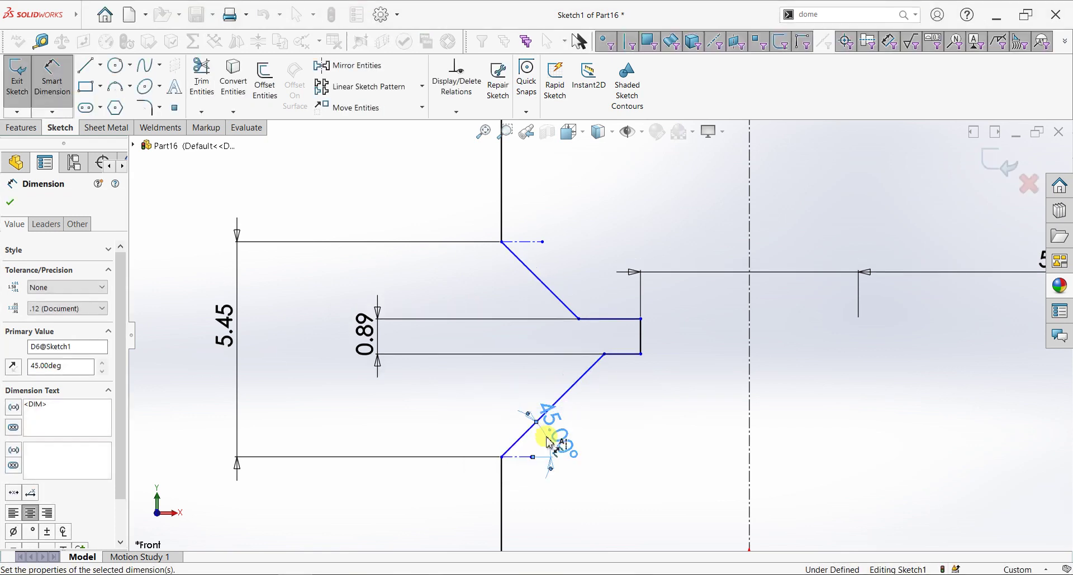
Add a driven angle dimension between the groove's upper slanted edge and its short horizontal centerline
left_click(532, 244)
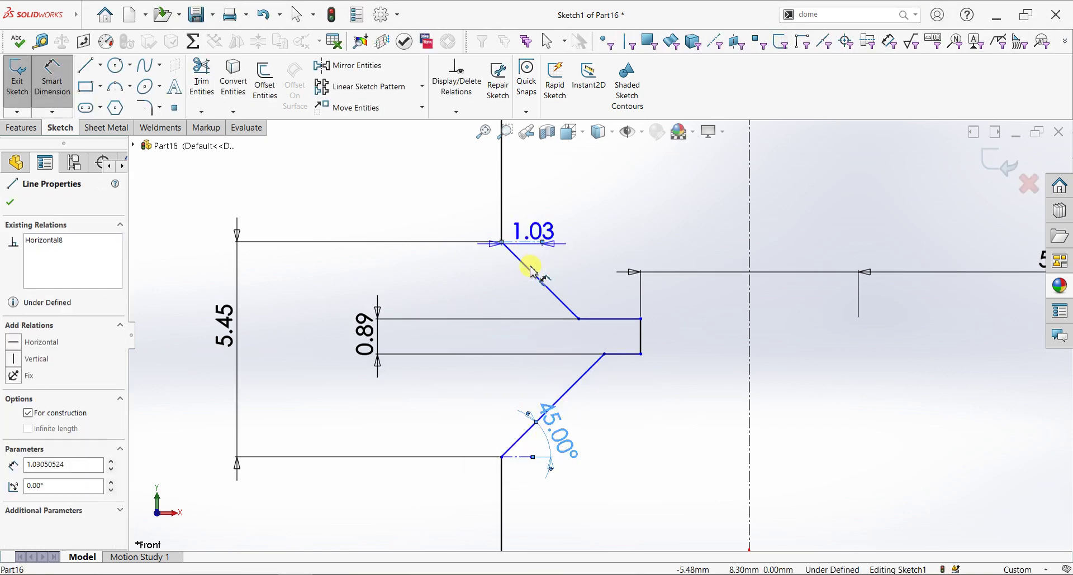
left_click(532, 272)
left_click(542, 256)
left_click(717, 269)
left_click(611, 377)
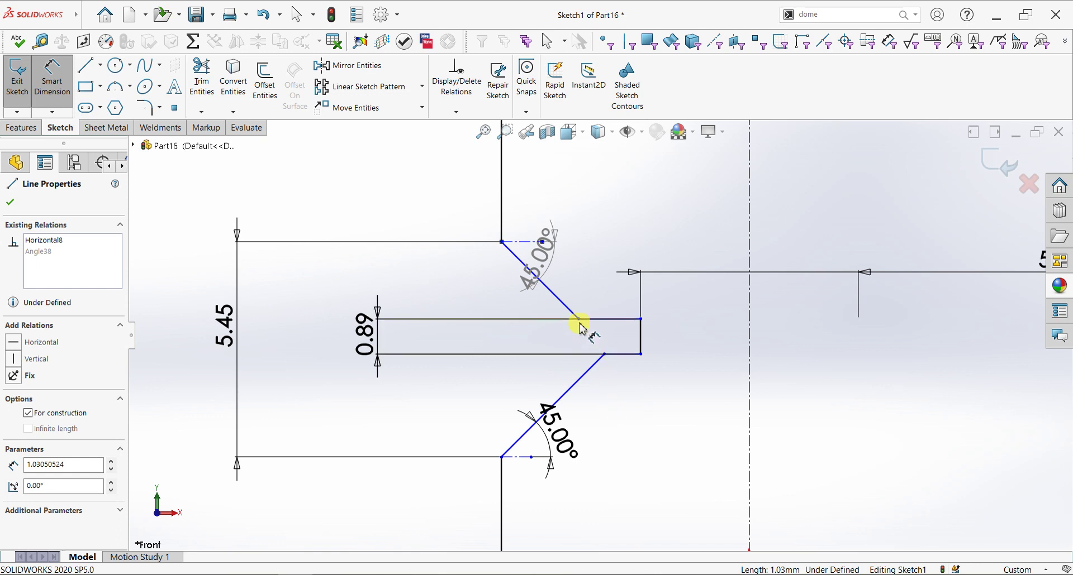
key("Escape")
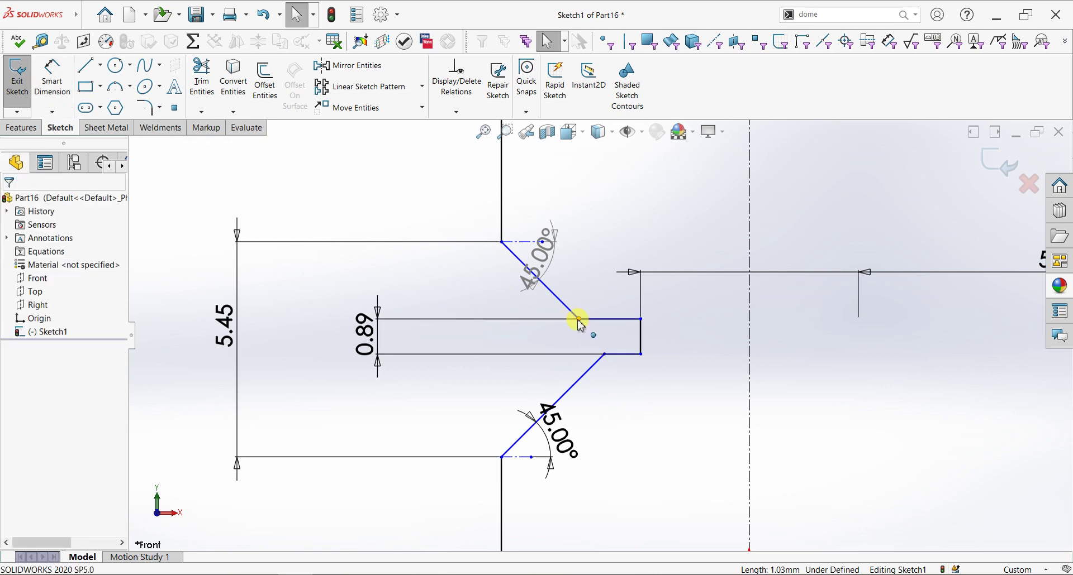
Apply a vertical relation between the inner endpoints of the groove's two slanted edges
left_click(579, 320)
left_click(605, 355, "ctrl")
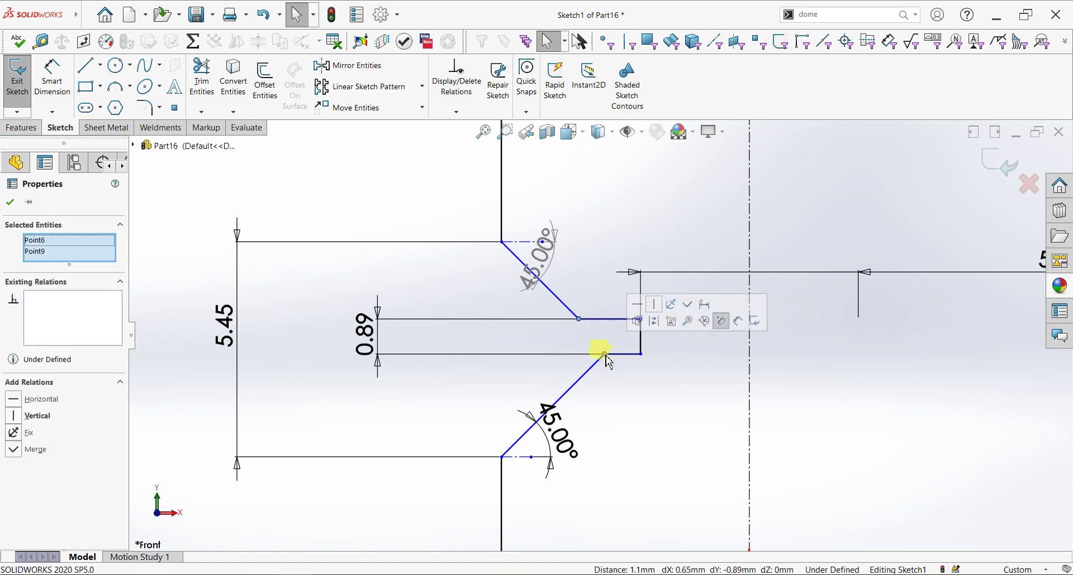
left_click(653, 304)
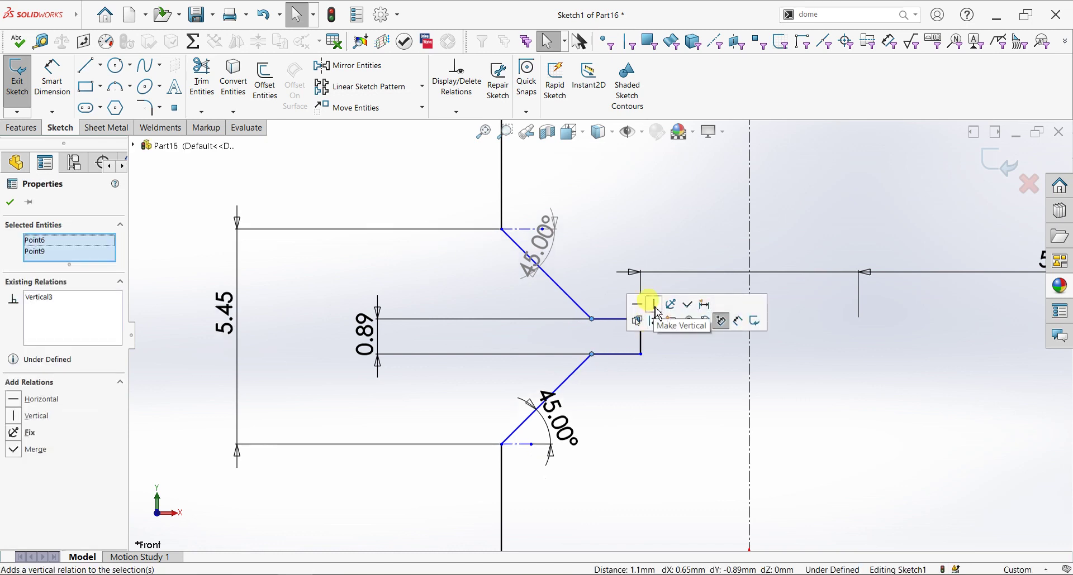
left_click(11, 202)
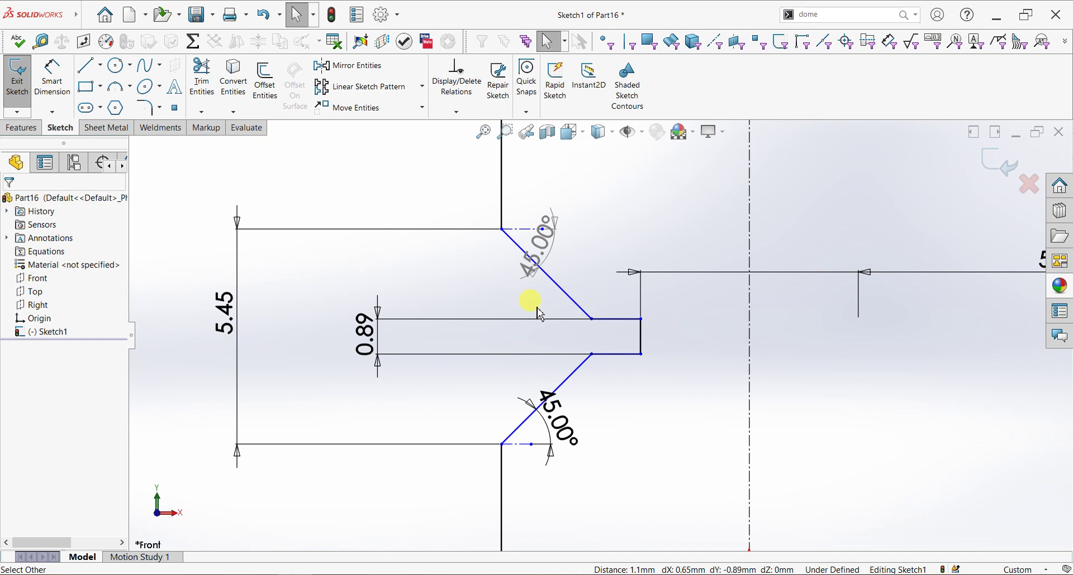
Set the vertical distance between the groove's two outer corners on the wall to 1.40 mm
scroll(540, 314, "up", 2)
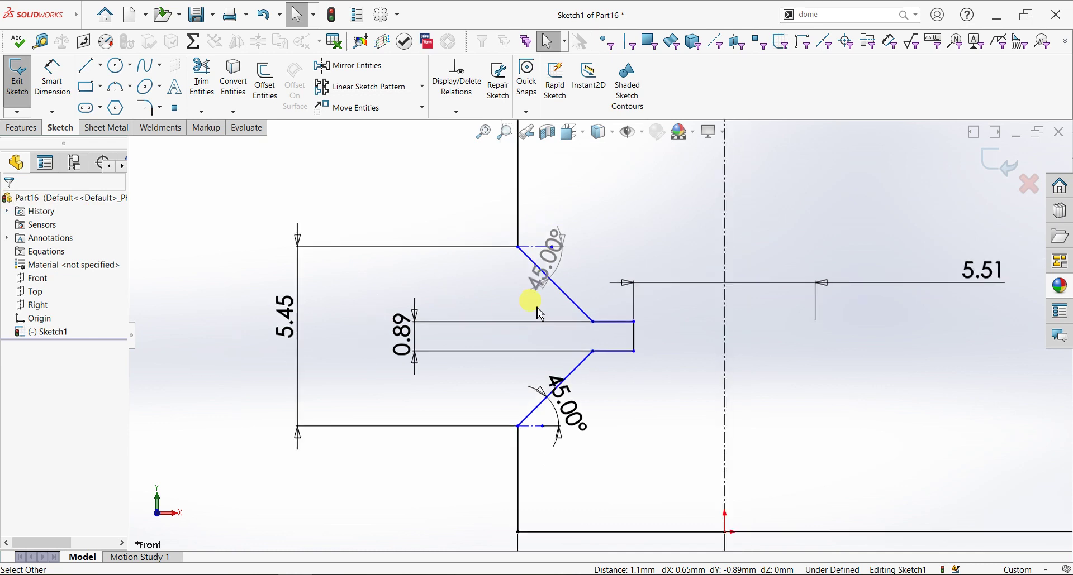
scroll(541, 324, "down", 1)
left_click(250, 319)
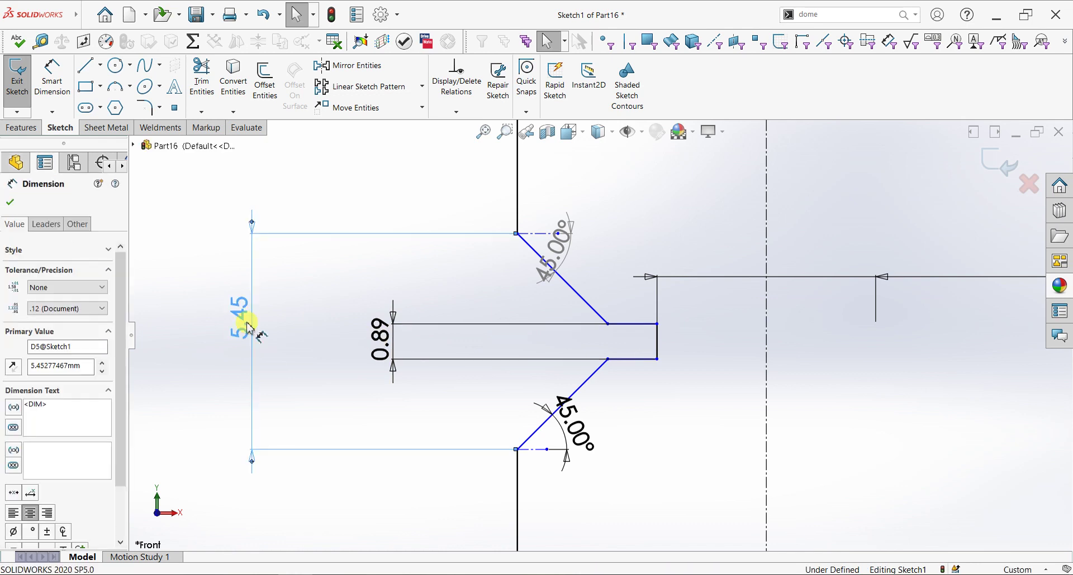
double_click(250, 321)
type("1.40")
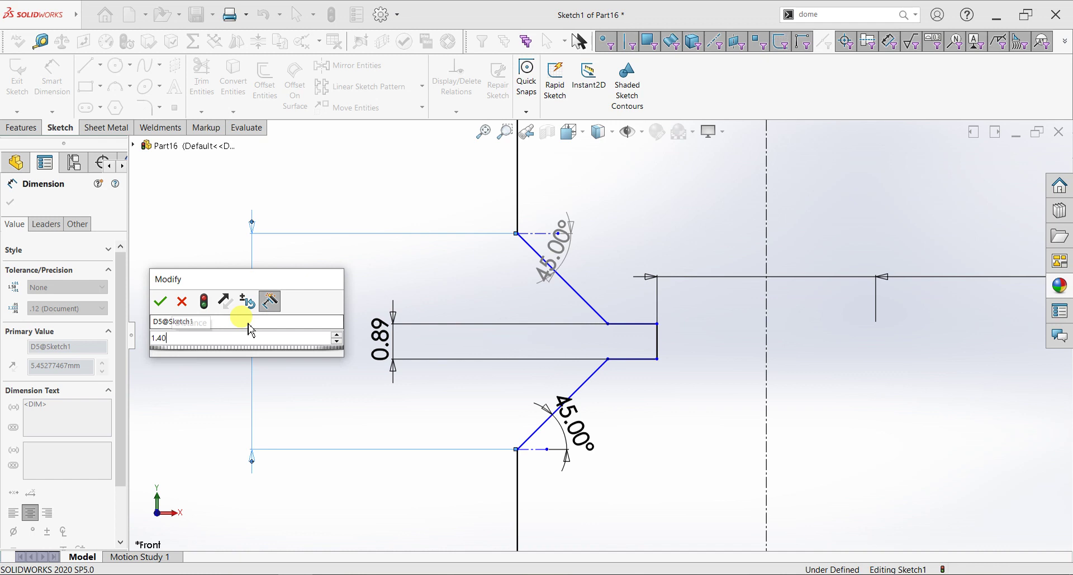
key("Escape")
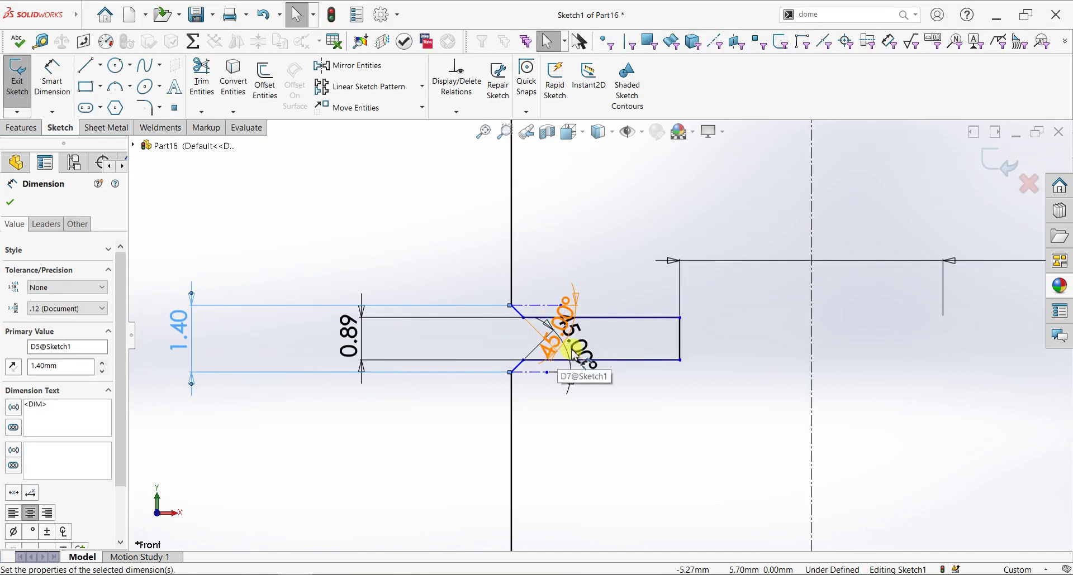
Delete the doubled-distance dimension between the groove's inner vertical edge and the centerline
scroll(726, 347, "up", 3)
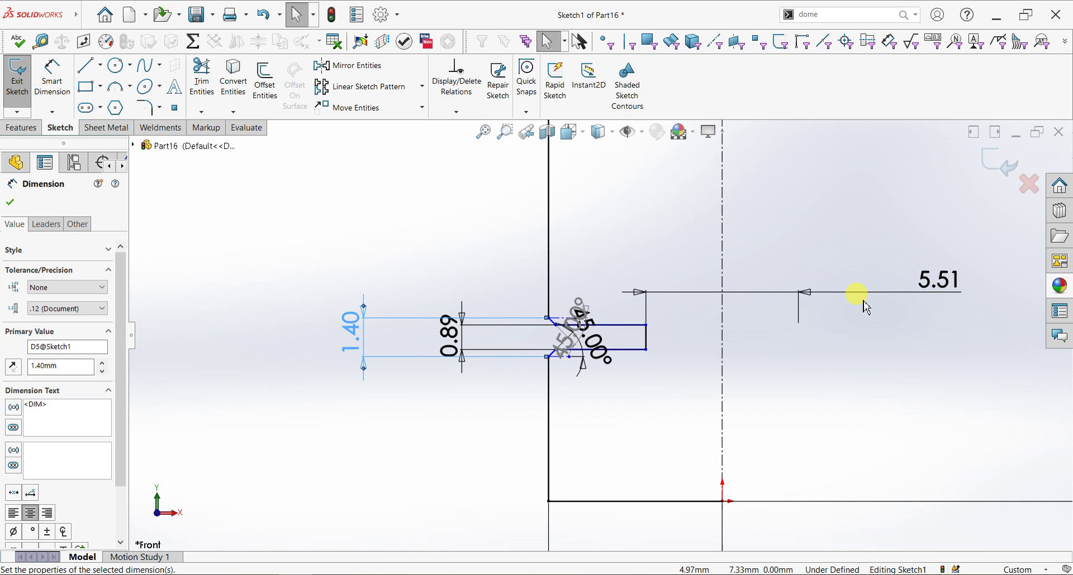
left_click(931, 285)
key("Delete")
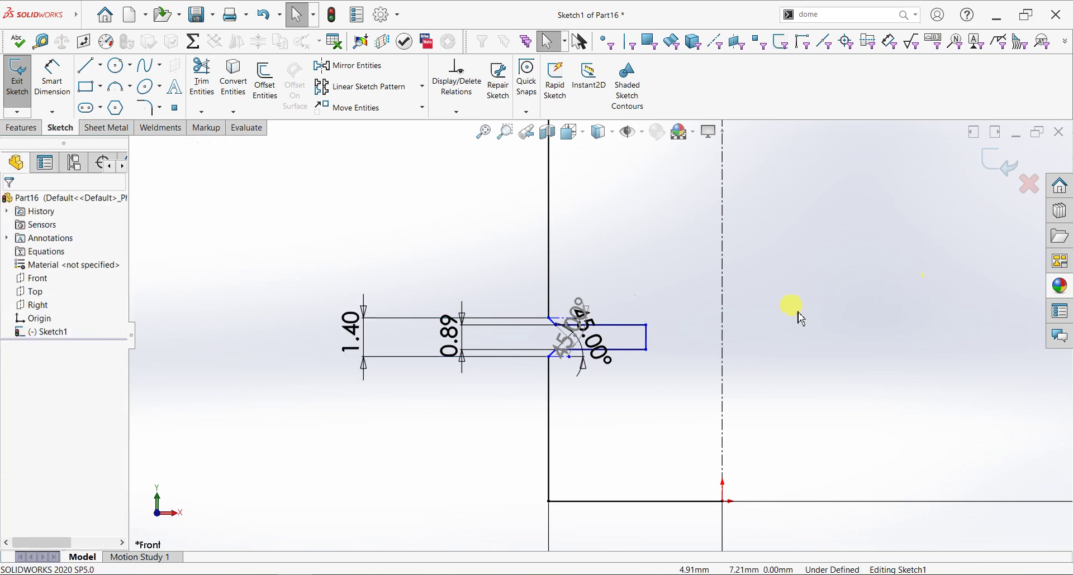
Dimension the distance from the groove's inner vertical edge to the vertical centerline and set it to 11.02/2 mm
left_click(50, 74)
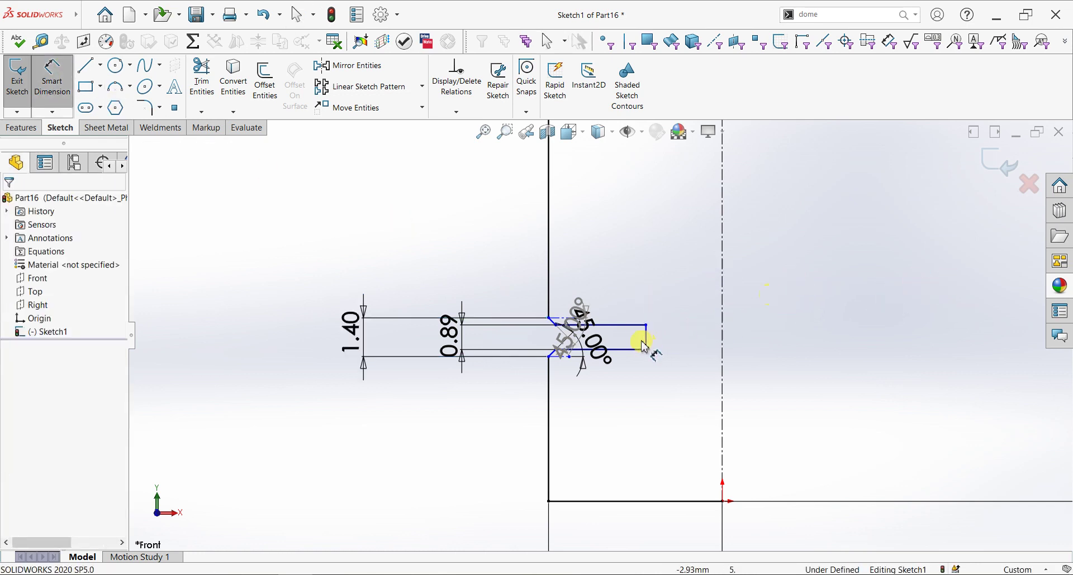
left_click(721, 340)
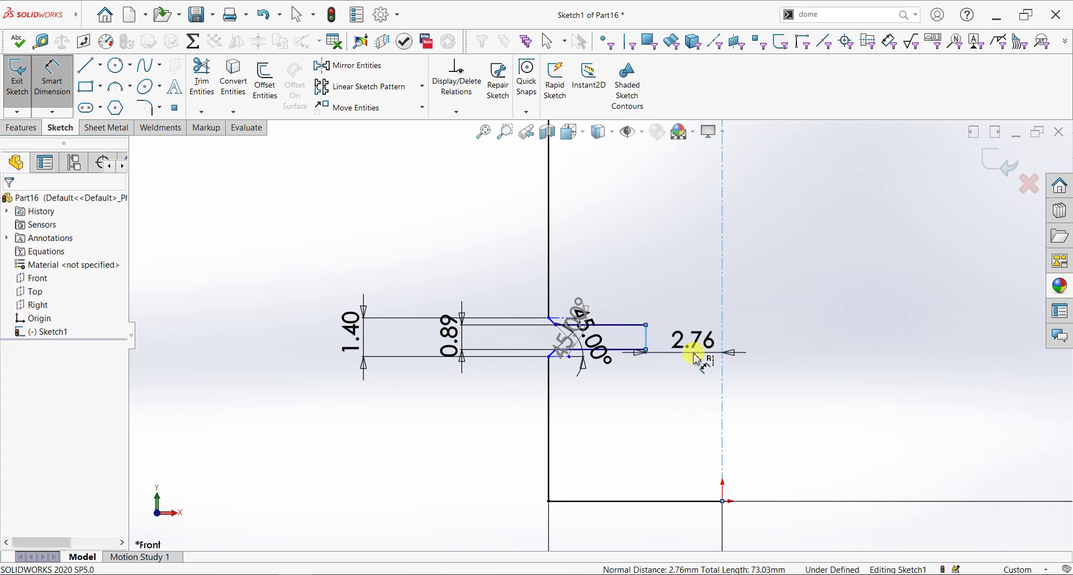
left_click(695, 355)
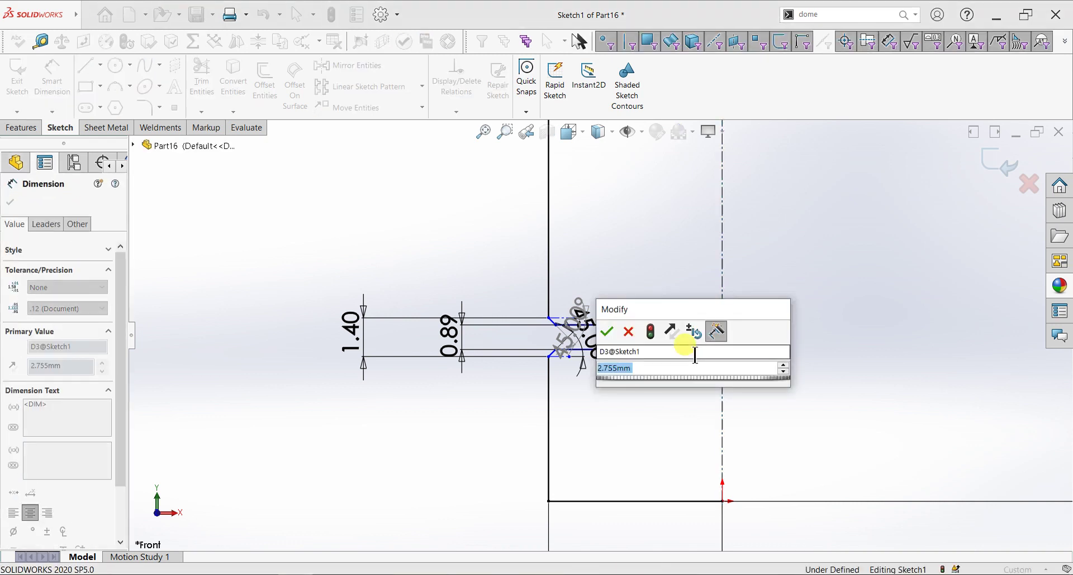
type("11.02/2")
key("Return")
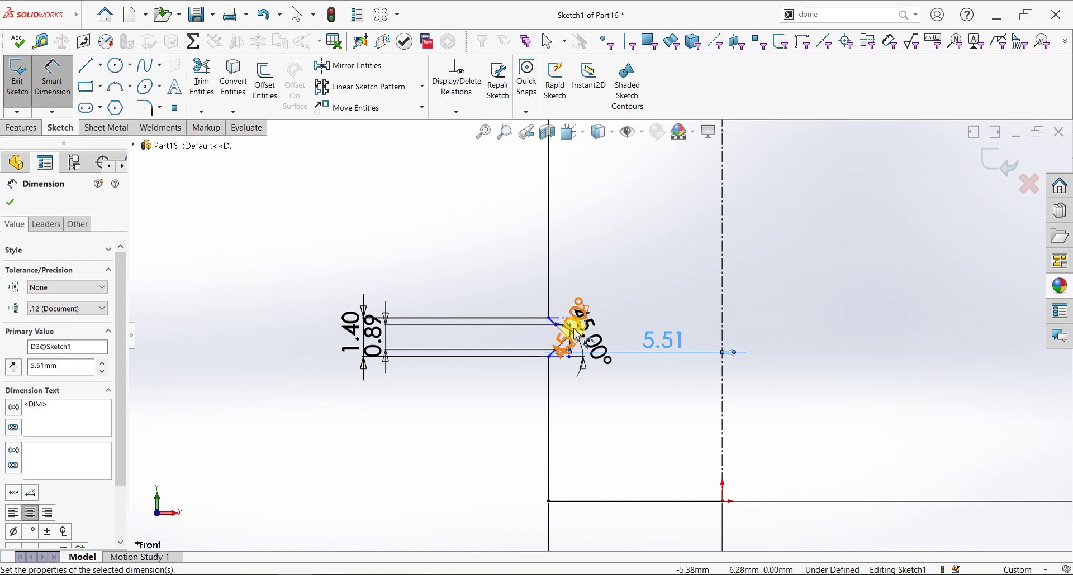
Dimension the length of the wall segment between the base and the groove's lower corner and set it to 2.00 mm
scroll(575, 334, "down", 4)
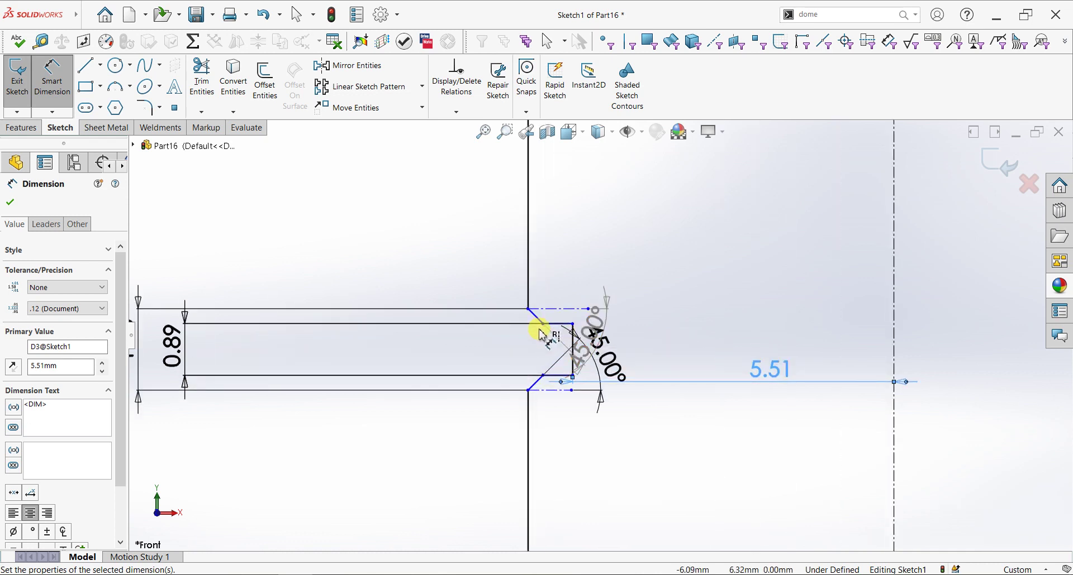
scroll(565, 306, "up", 4)
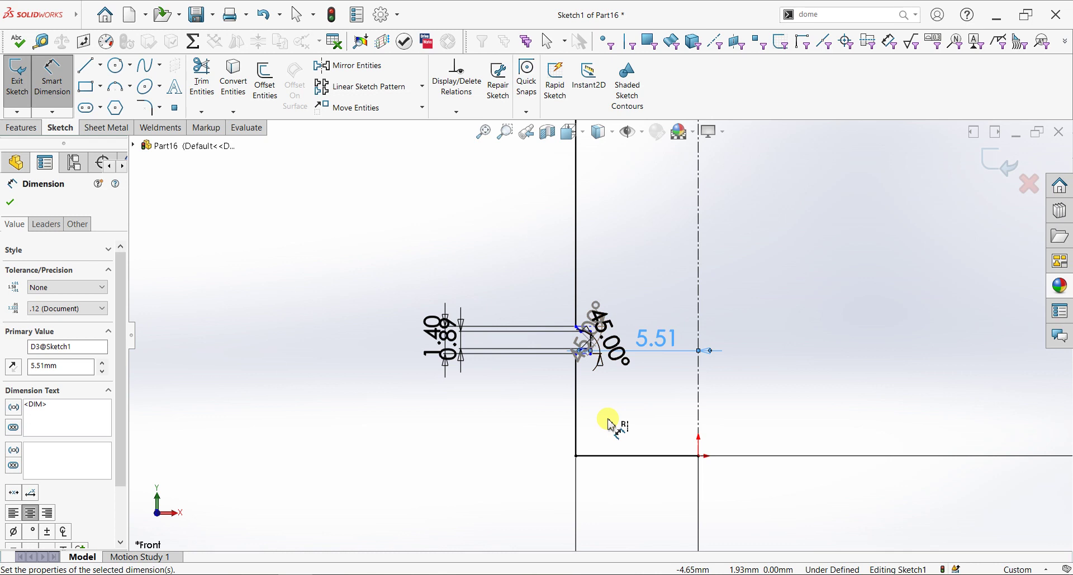
left_click(578, 398)
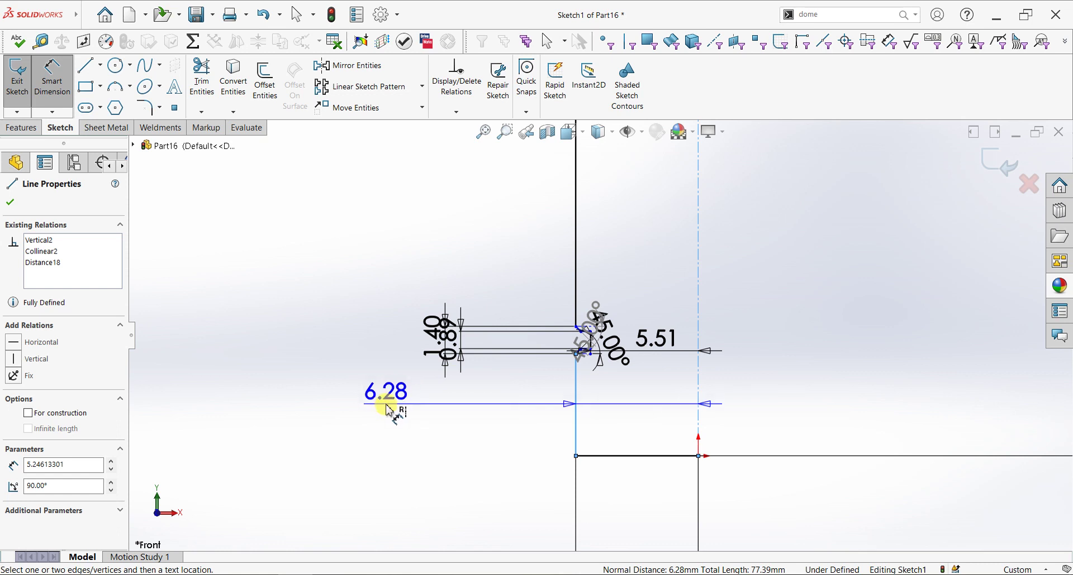
key("Escape")
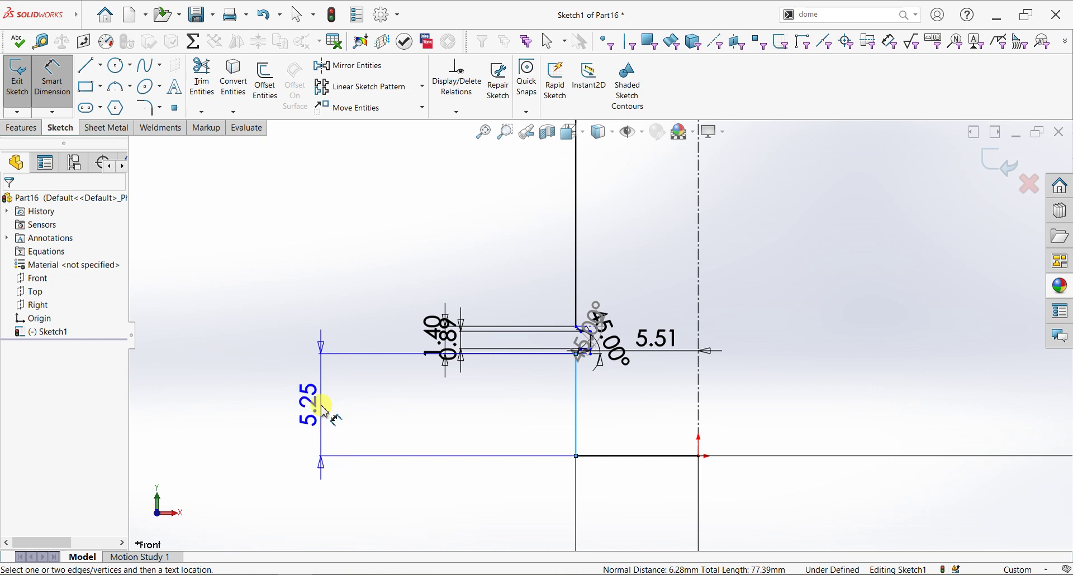
left_click(323, 412)
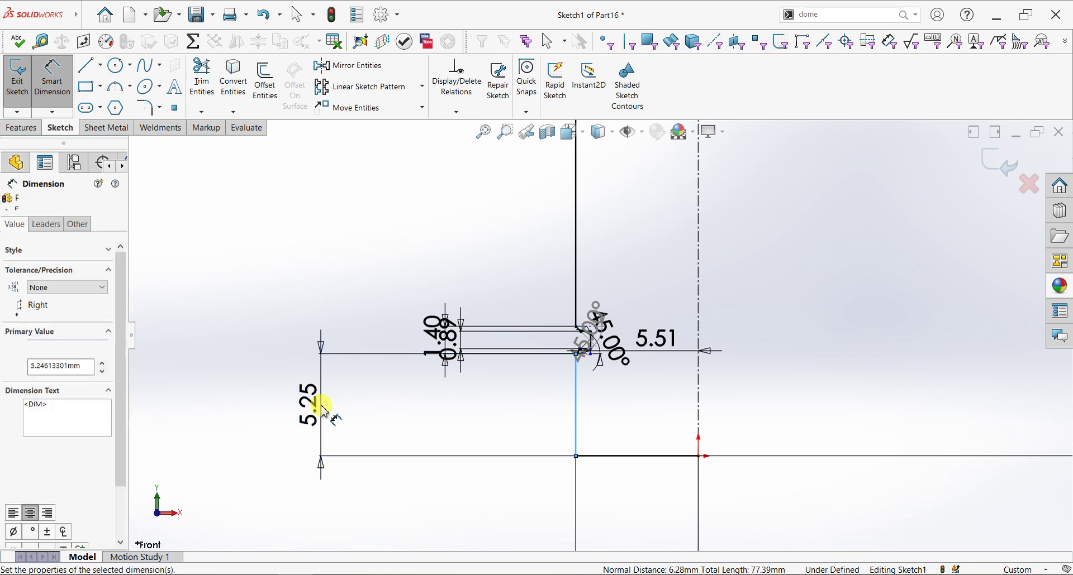
key("Return")
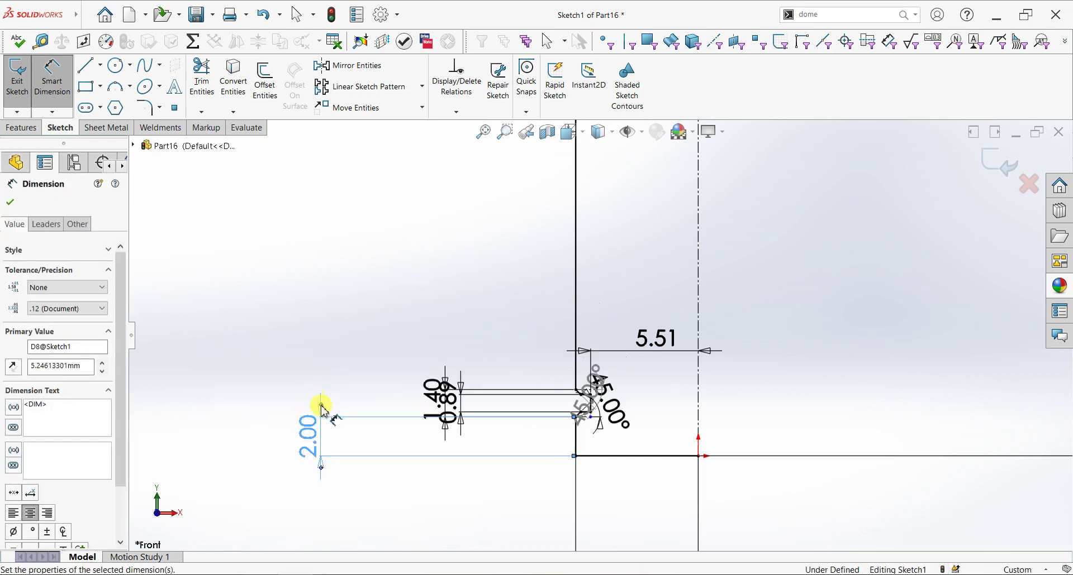
Dimension the height of the long vertical wall's upper endpoint above the base line and set it to 38.21 mm
scroll(539, 235, "up", 3)
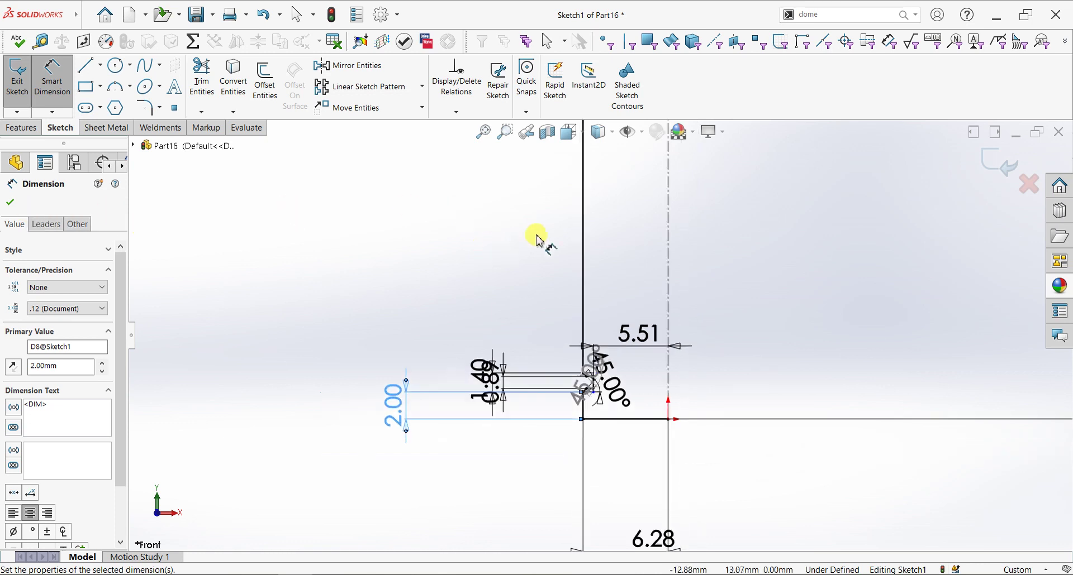
scroll(581, 212, "up", 2)
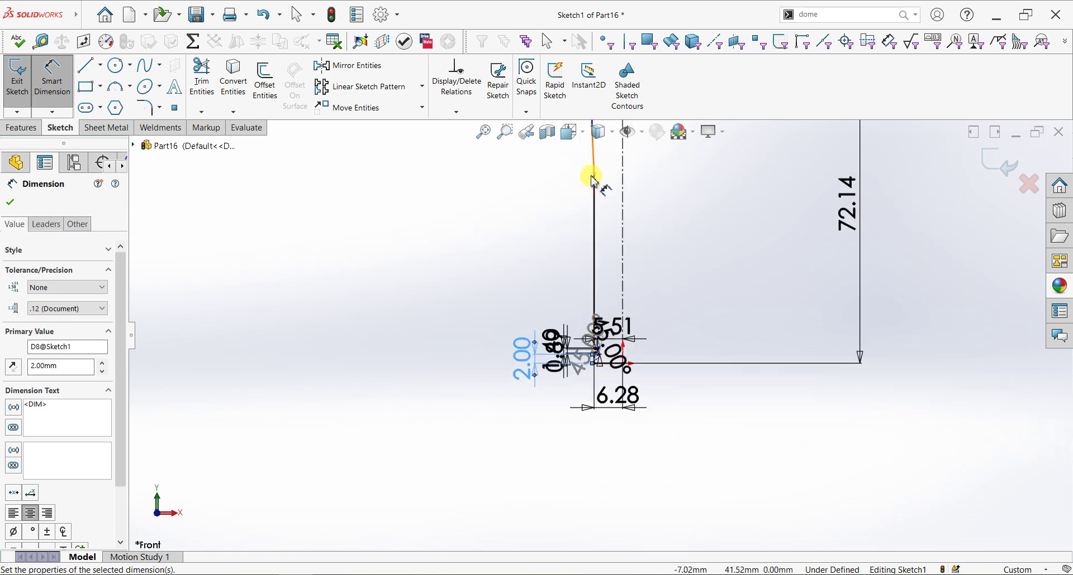
scroll(583, 200, "down", 3)
scroll(615, 219, "up", 4)
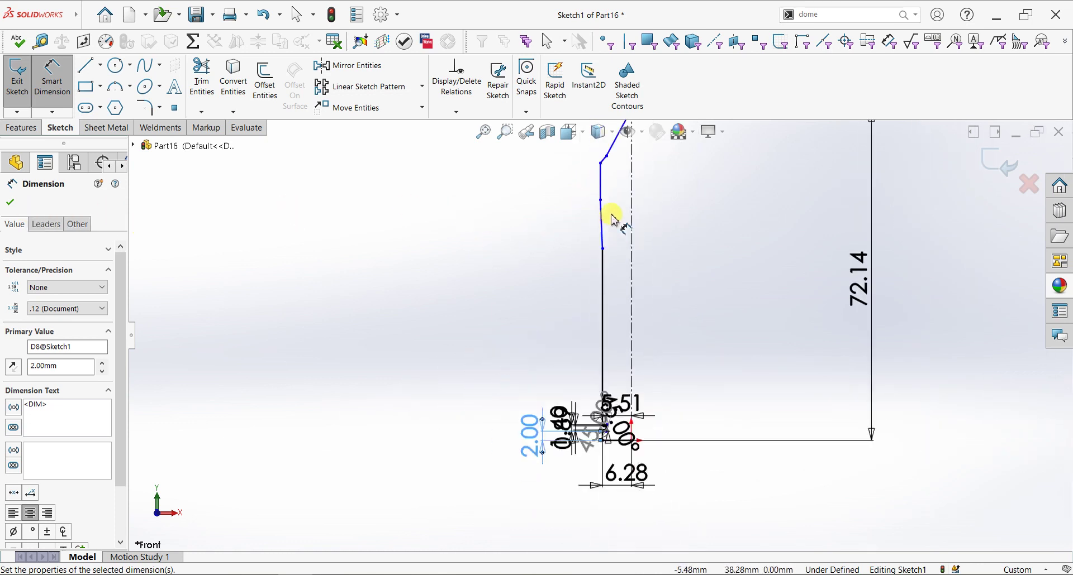
scroll(599, 240, "down", 3)
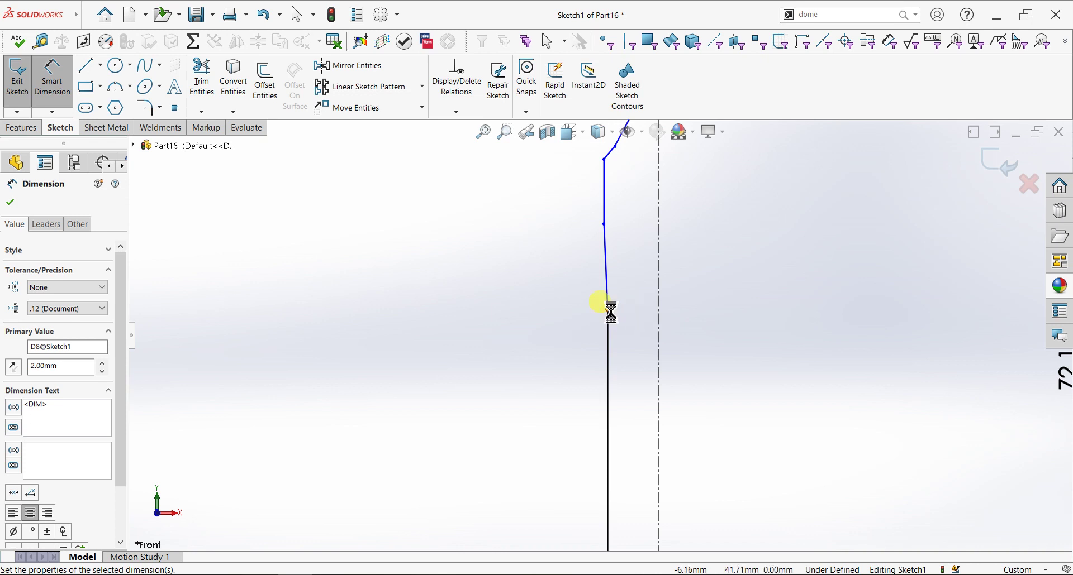
left_click(608, 309)
scroll(635, 414, "up", 4)
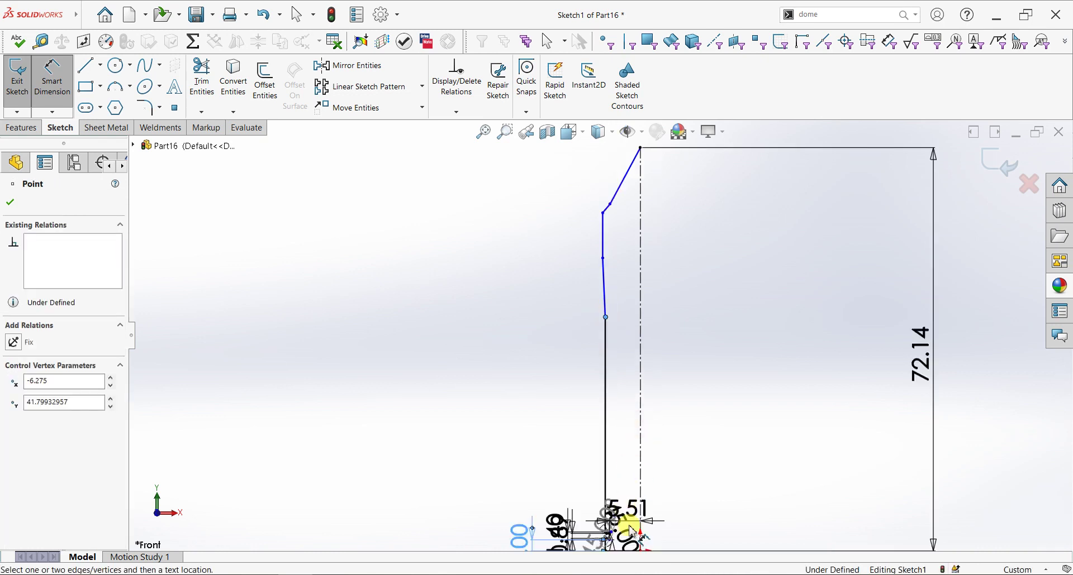
scroll(639, 537, "down", 2)
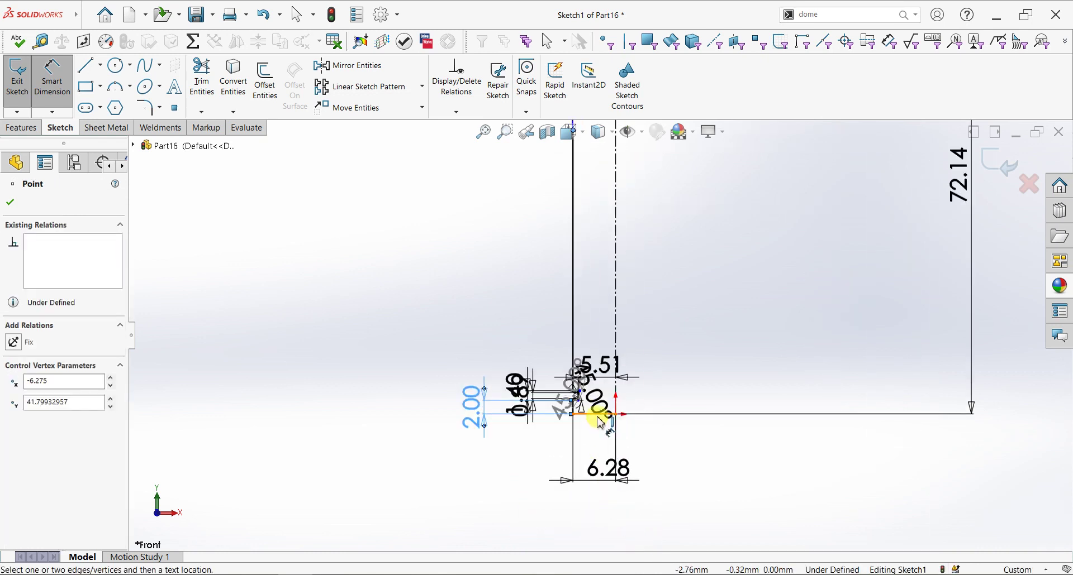
left_click(374, 278)
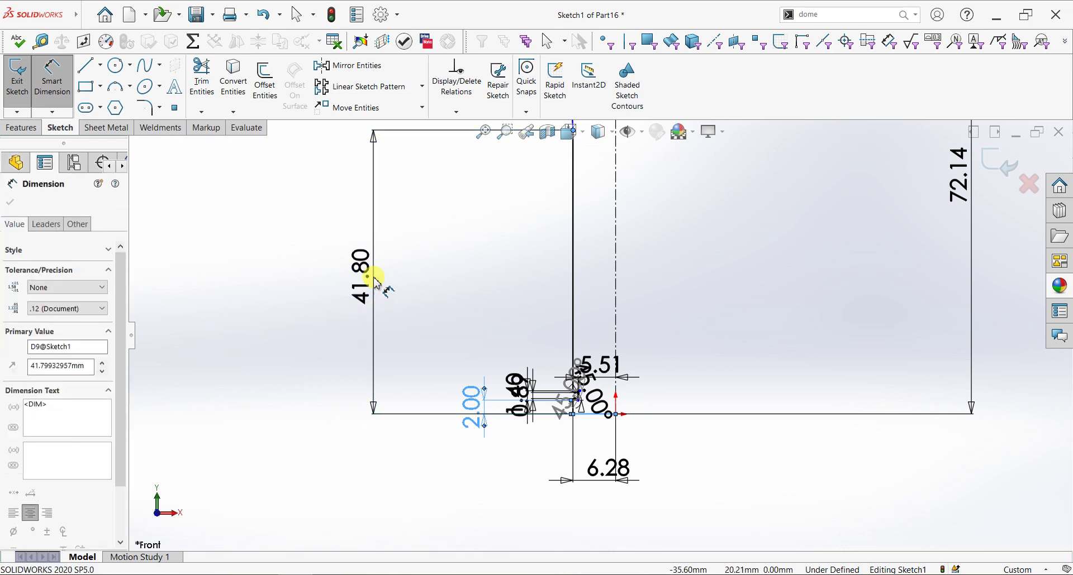
type("38.27")
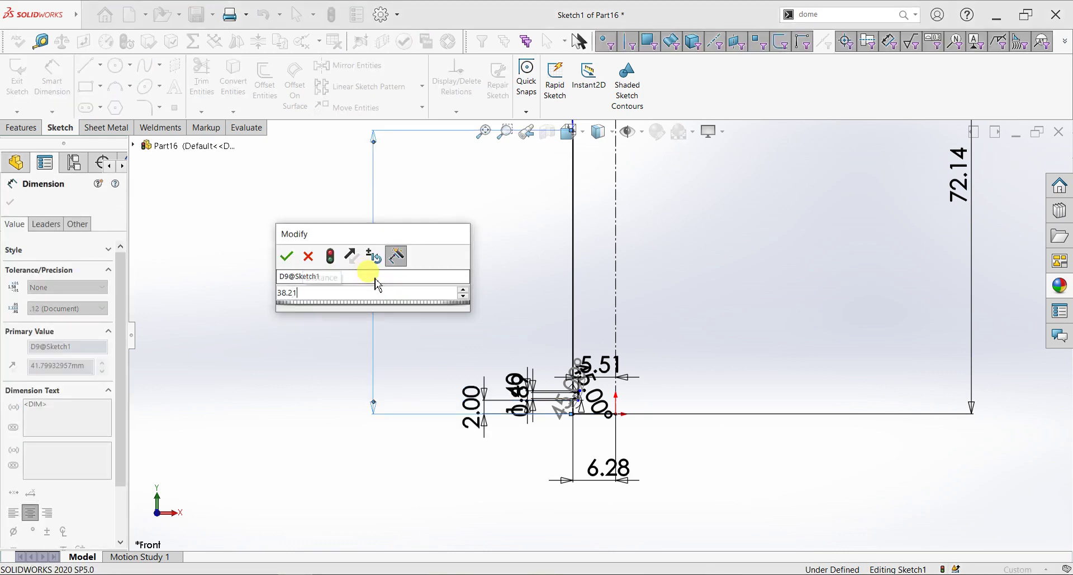
key("Return")
Move the upper endpoint of the sloped segment above the long wall toward the centerline, to about X -3.33, Y 49.79 mm
scroll(668, 251, "up", 3)
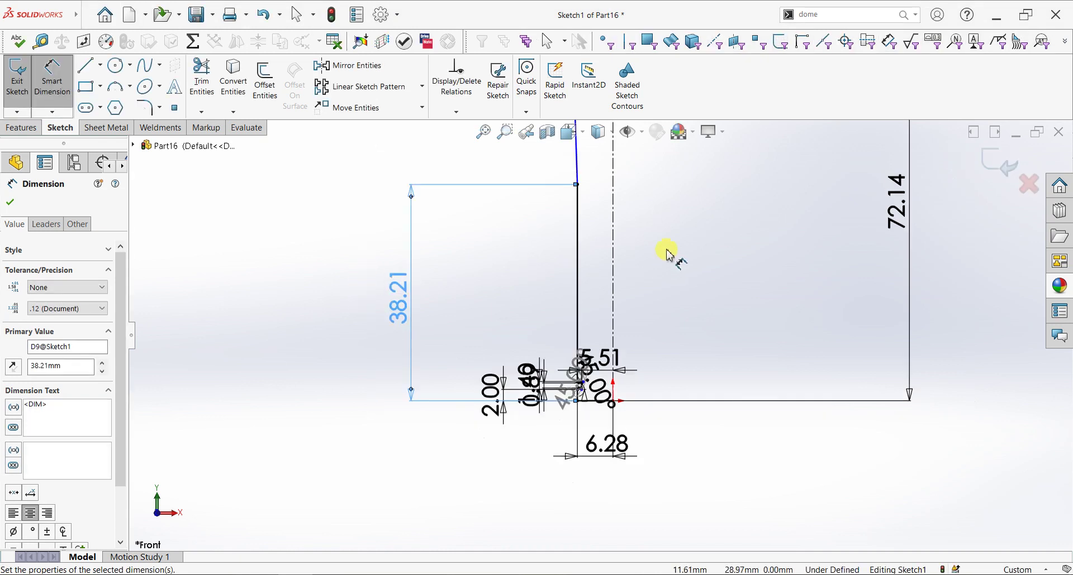
scroll(582, 206, "down", 3)
scroll(586, 217, "down", 2)
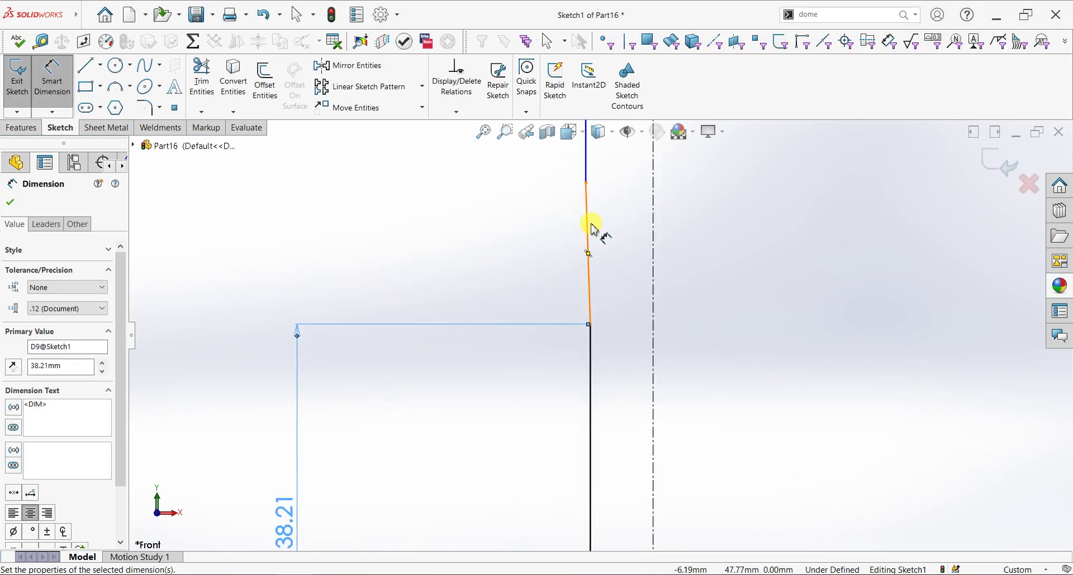
key("Escape")
left_click_drag(588, 183, 620, 211)
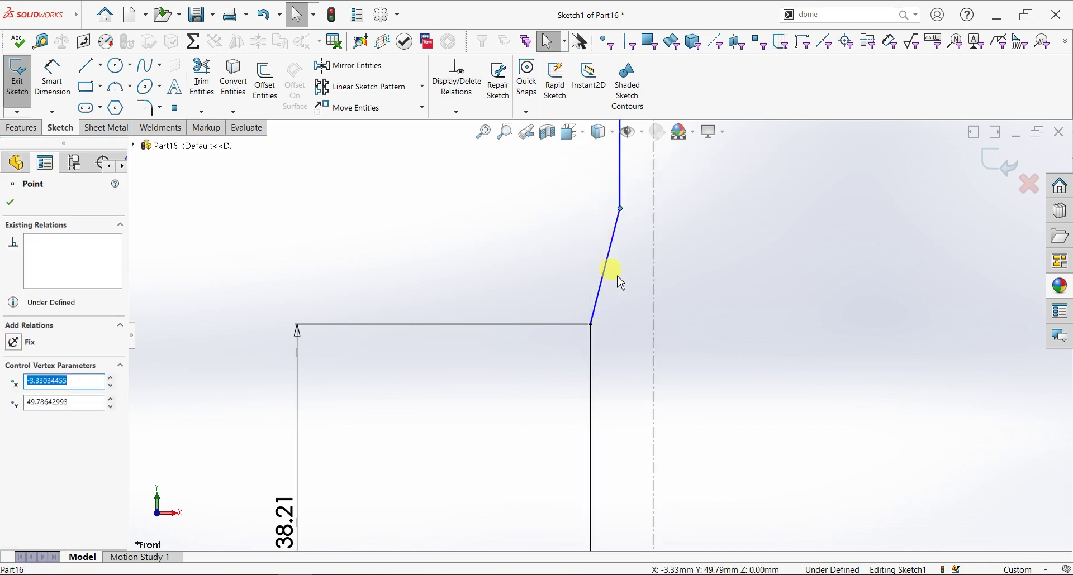
Dimension the vertical distance between the two endpoints of the sloped shoulder segment and set it to 3.61 mm
left_click(52, 77)
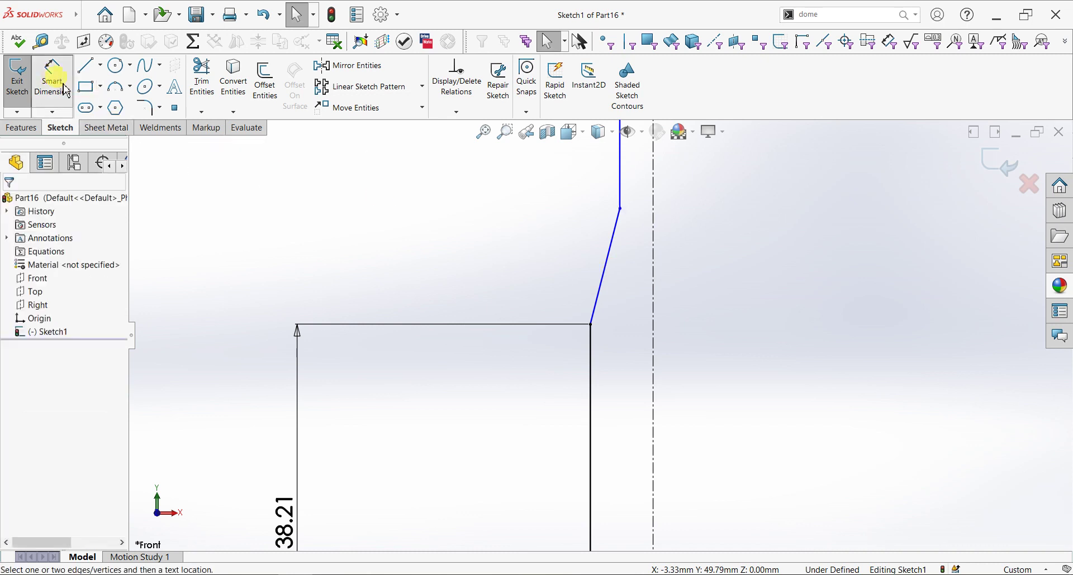
left_click(619, 209)
left_click(590, 324)
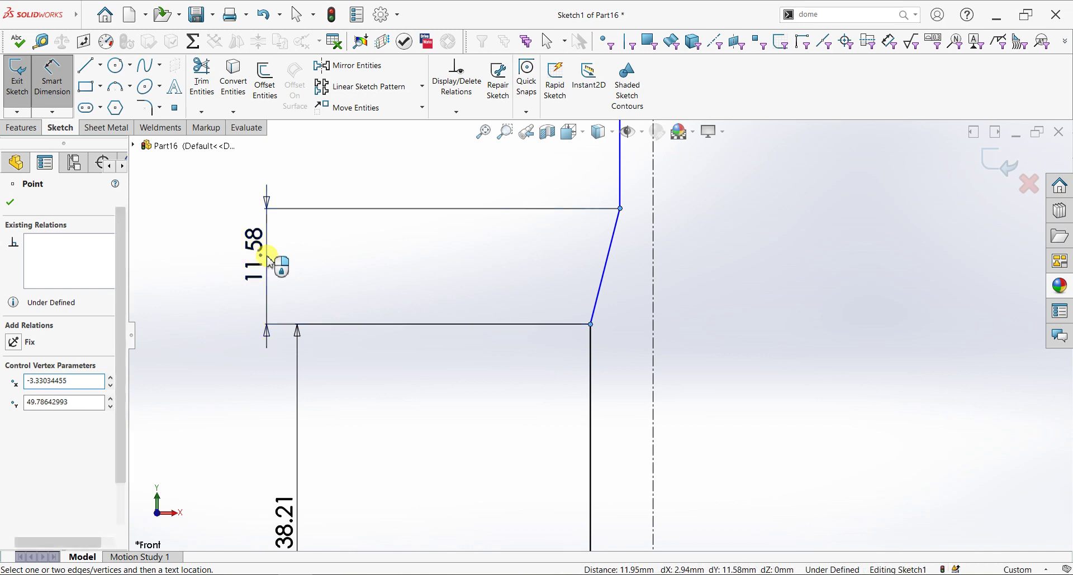
left_click(268, 261)
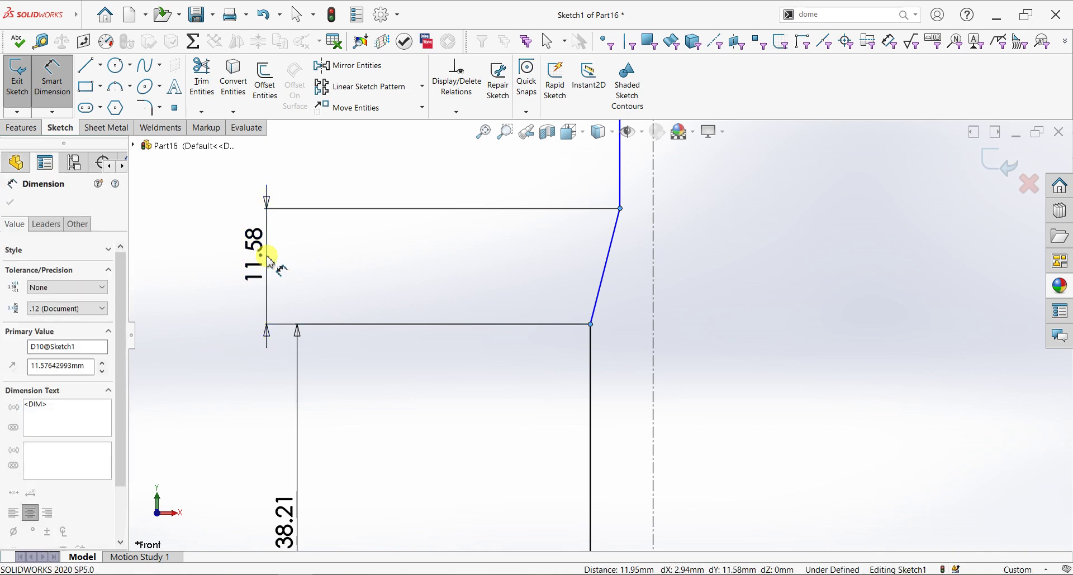
key("Return")
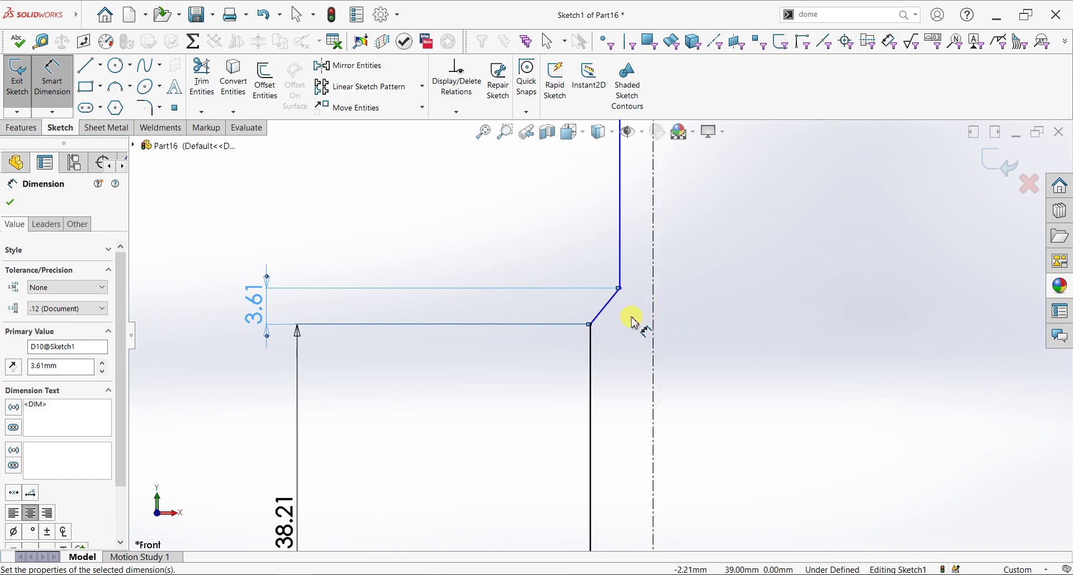
Dimension the length of the vertical neck line above the shoulder and set it to 7.20 mm
left_click(620, 238)
left_click(551, 229)
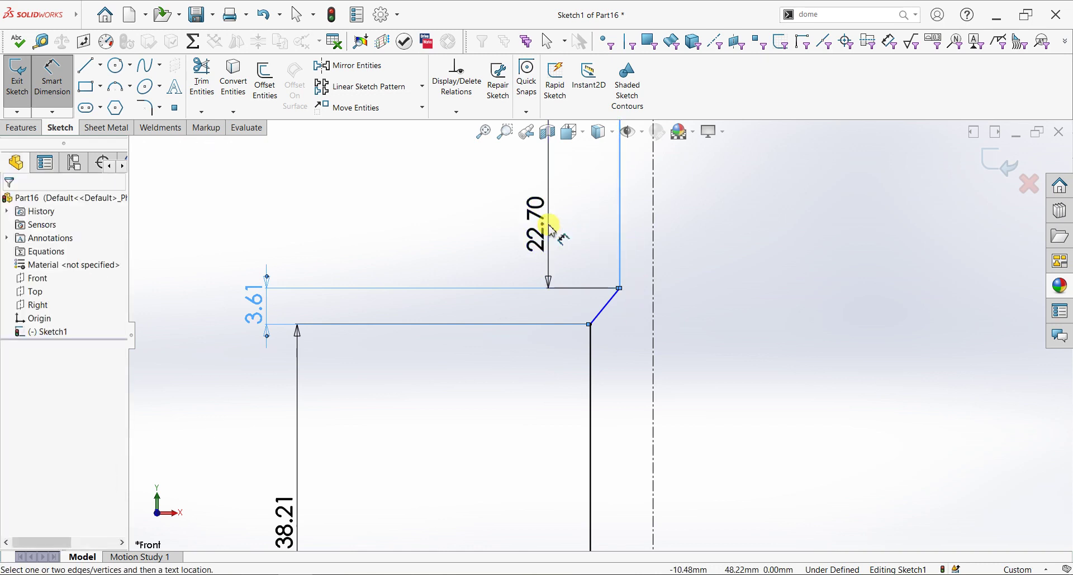
double_click(550, 229)
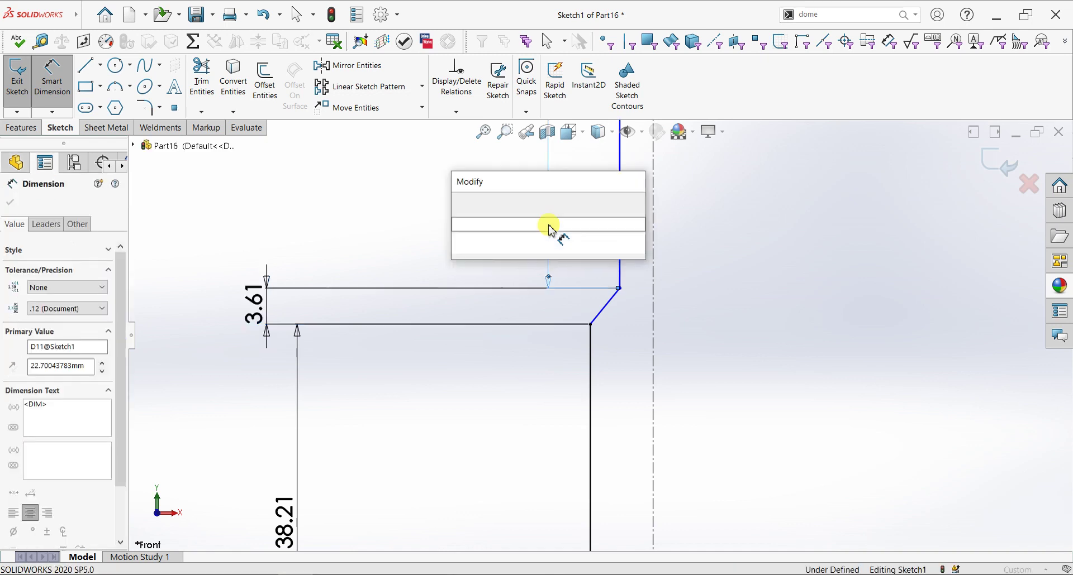
type("7.20")
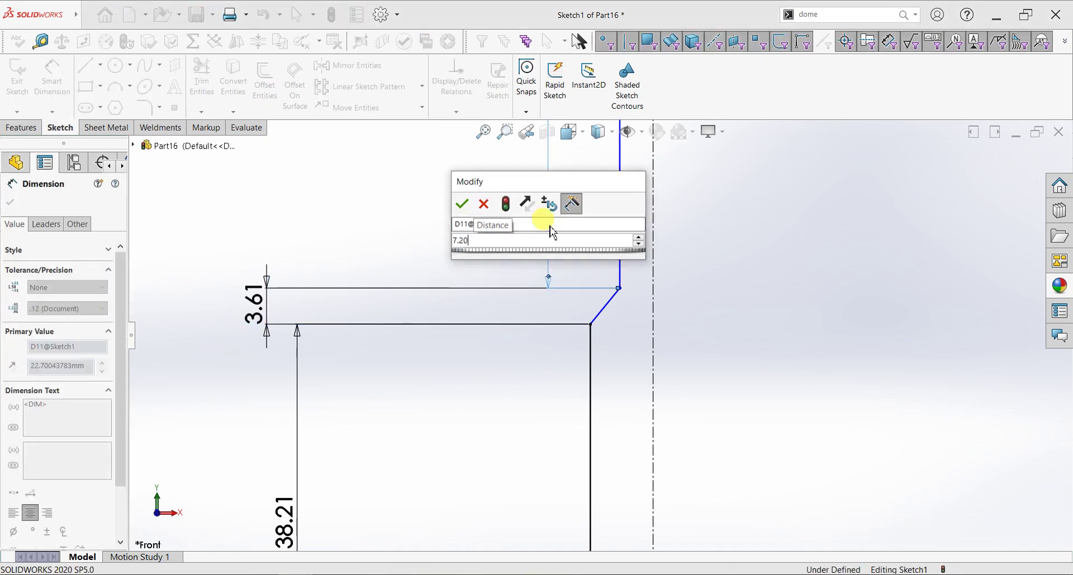
key("Return")
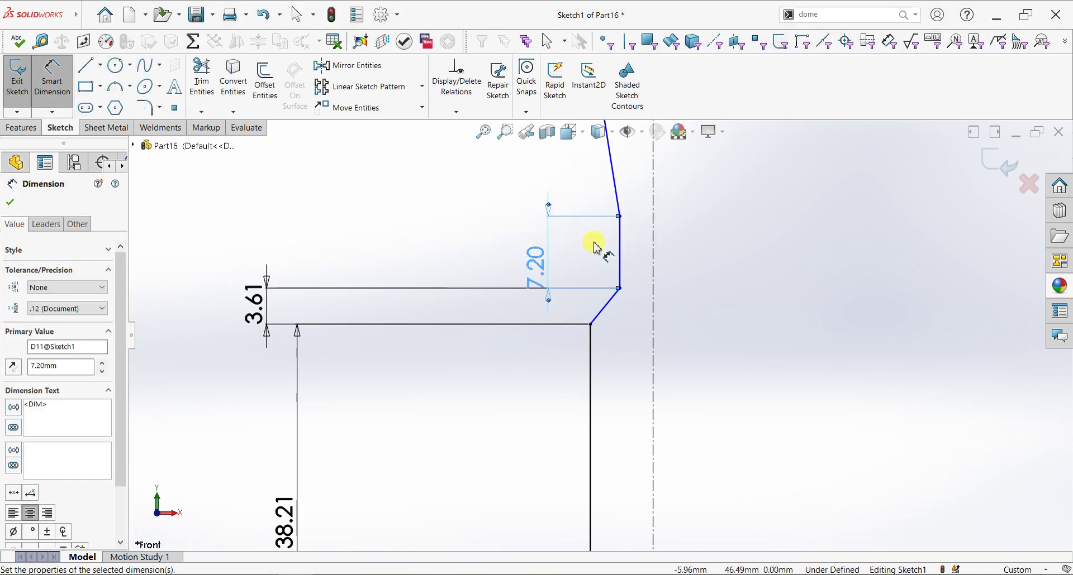
Move the corner below the bullet tip down level with the neck's top, forming a horizontal ledge about 0.63 mm long toward the centerline
scroll(601, 238, "up", 2)
scroll(614, 221, "down", 2)
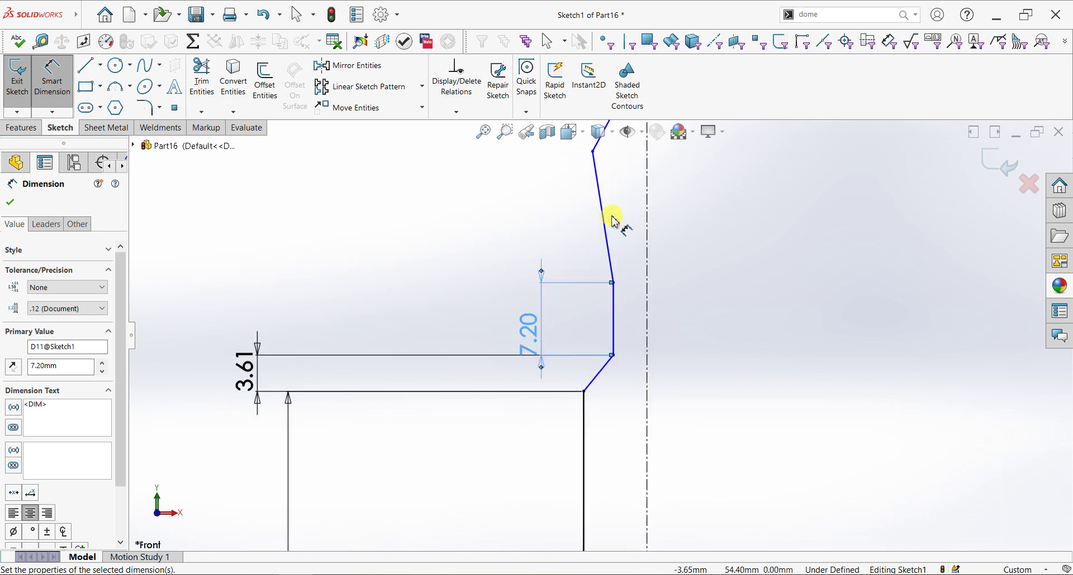
scroll(617, 229, "up", 2)
scroll(617, 235, "down", 1)
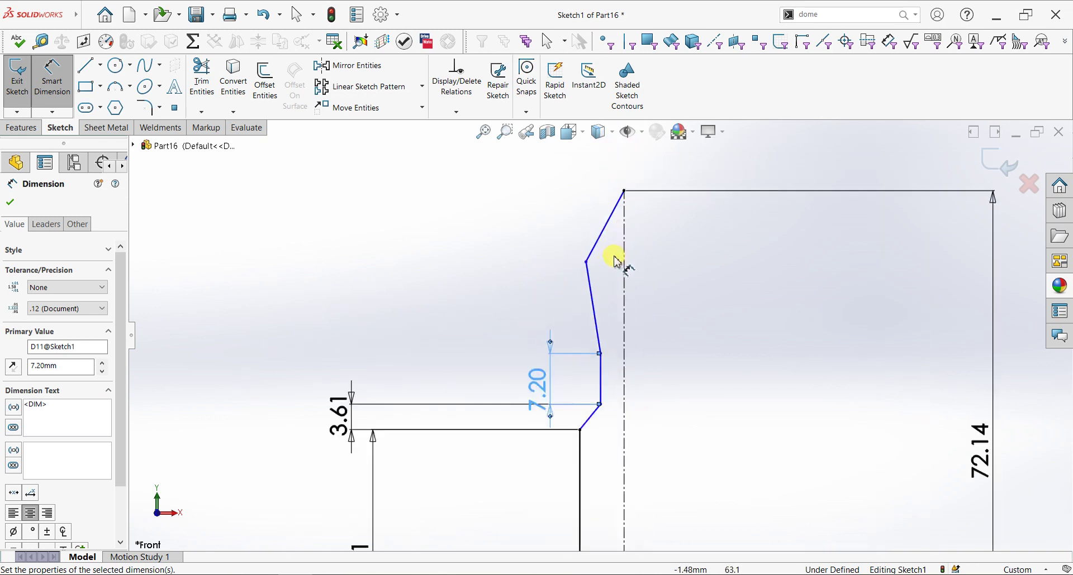
scroll(615, 329, "up", 2)
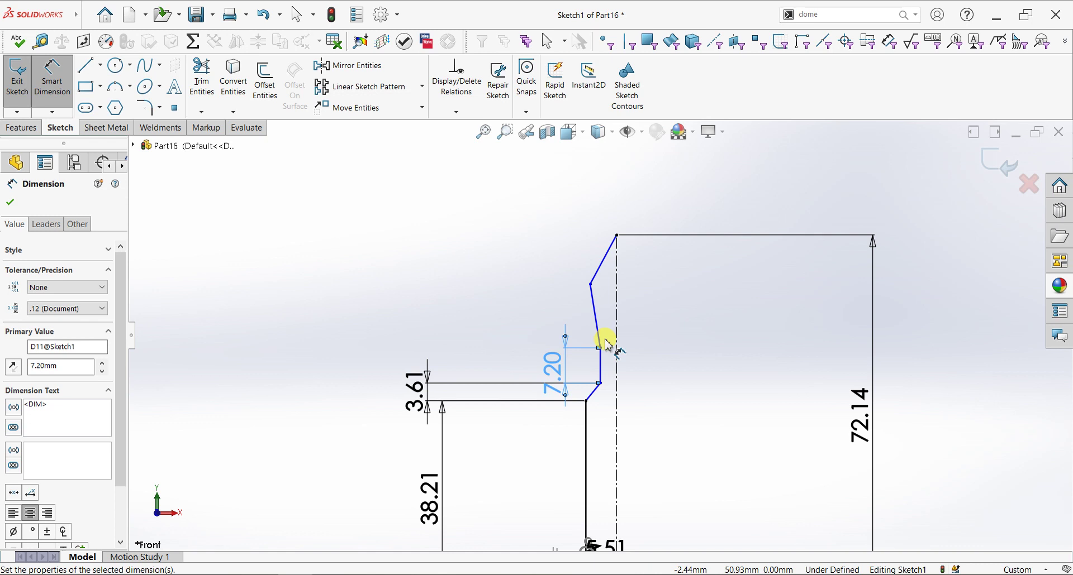
scroll(608, 376, "down", 1)
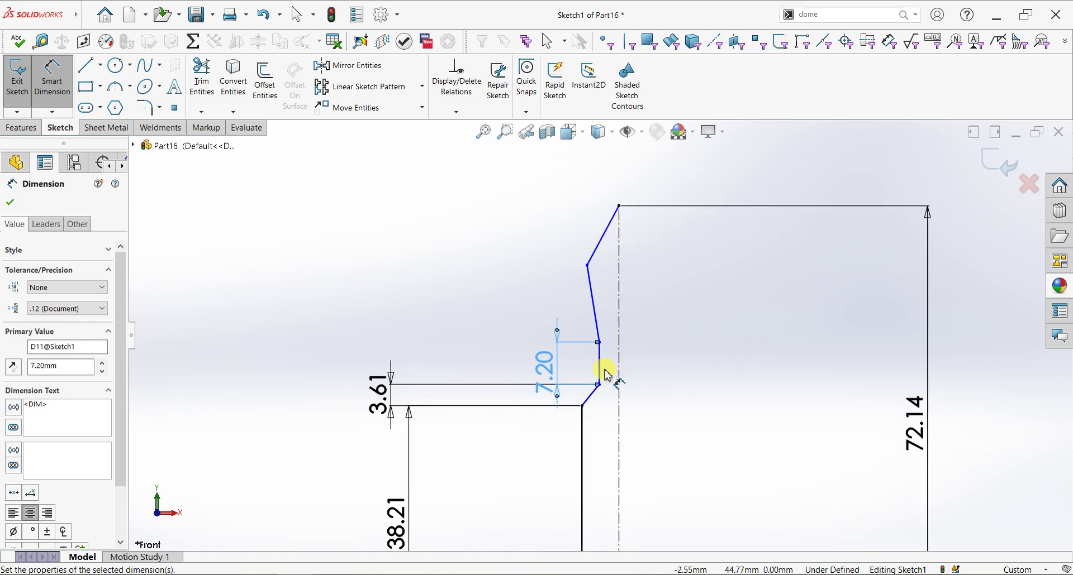
key("Escape")
key("Escape")
left_click_drag(596, 288, 603, 343)
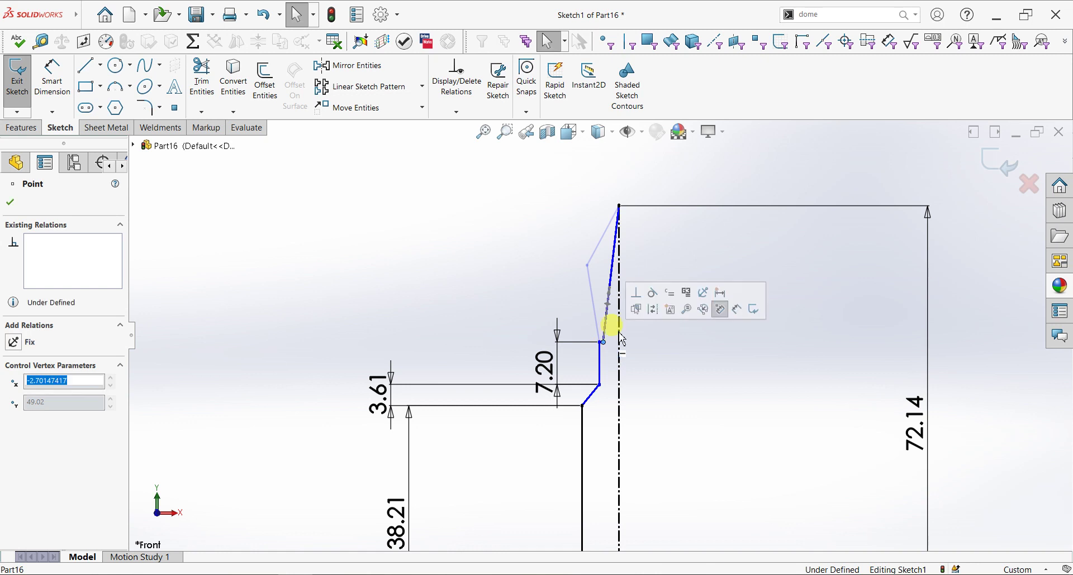
Dimension the length of the short horizontal ledge at the neck's top and set it to 0.20 mm
scroll(601, 314, "down", 8)
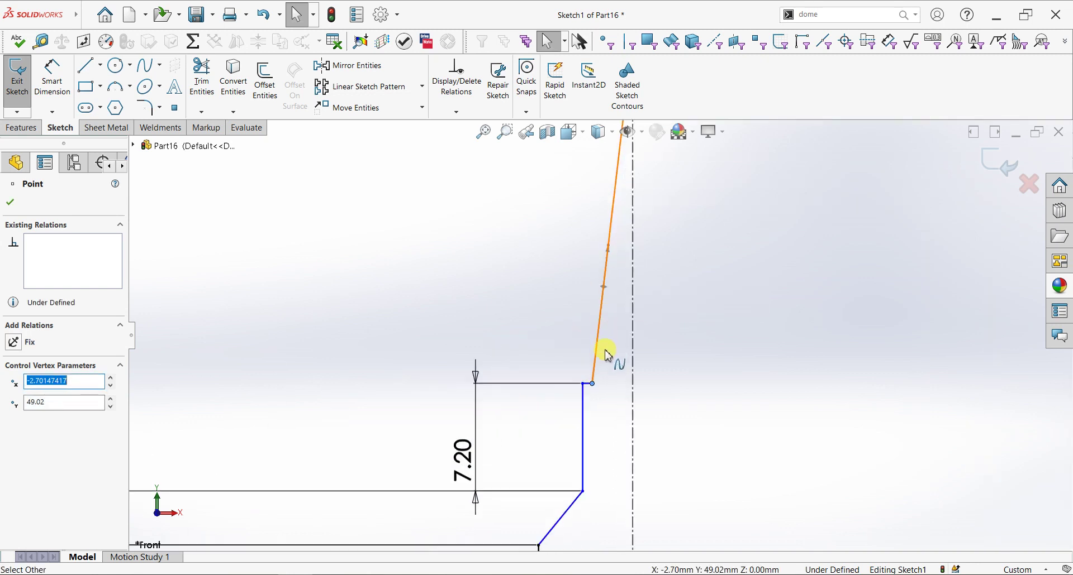
left_click(596, 388)
left_click(50, 76)
left_click(575, 390)
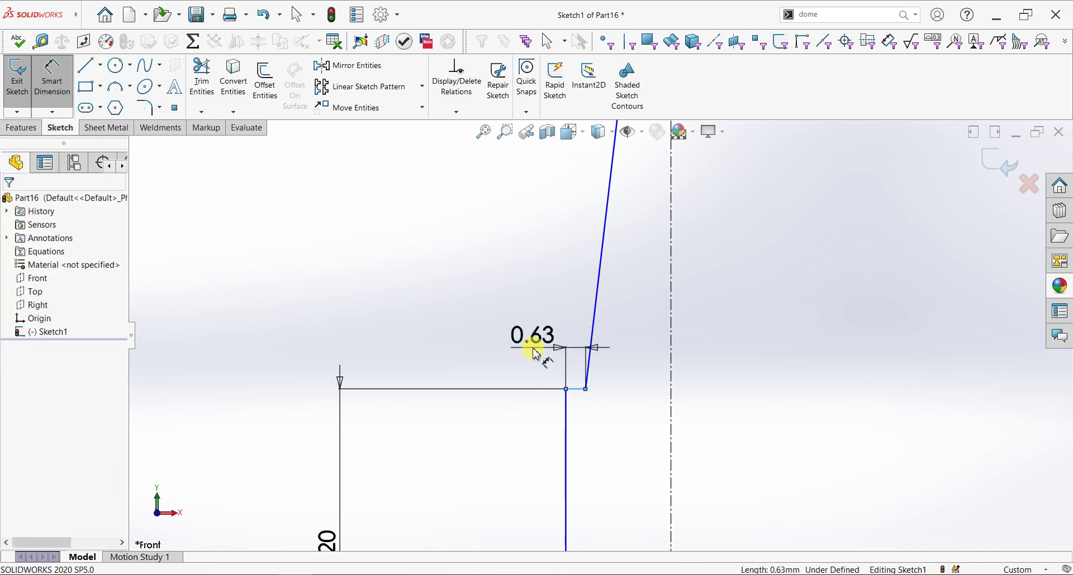
left_click(535, 353)
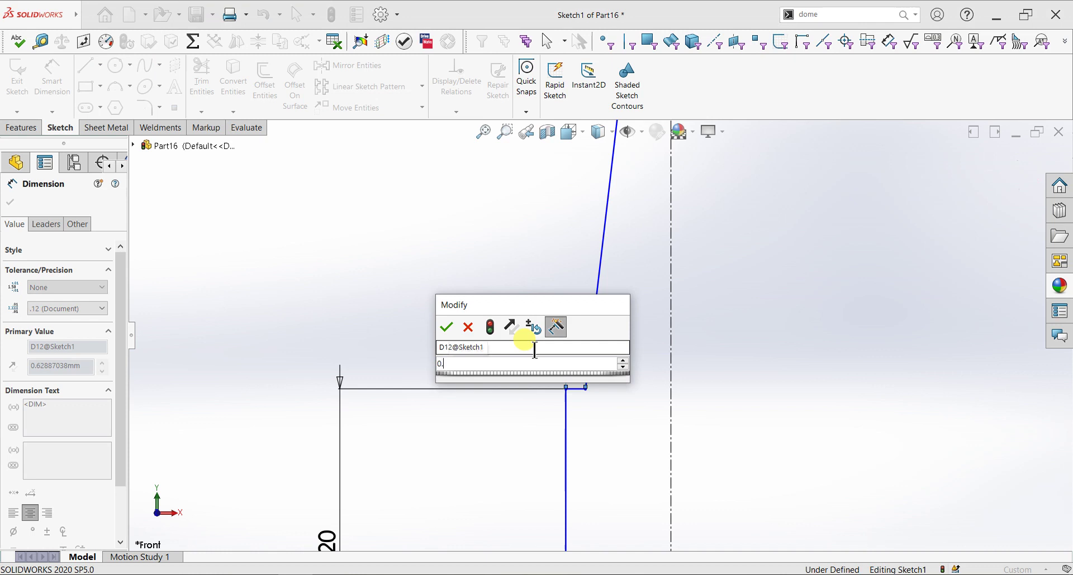
type("0.2")
key("Return")
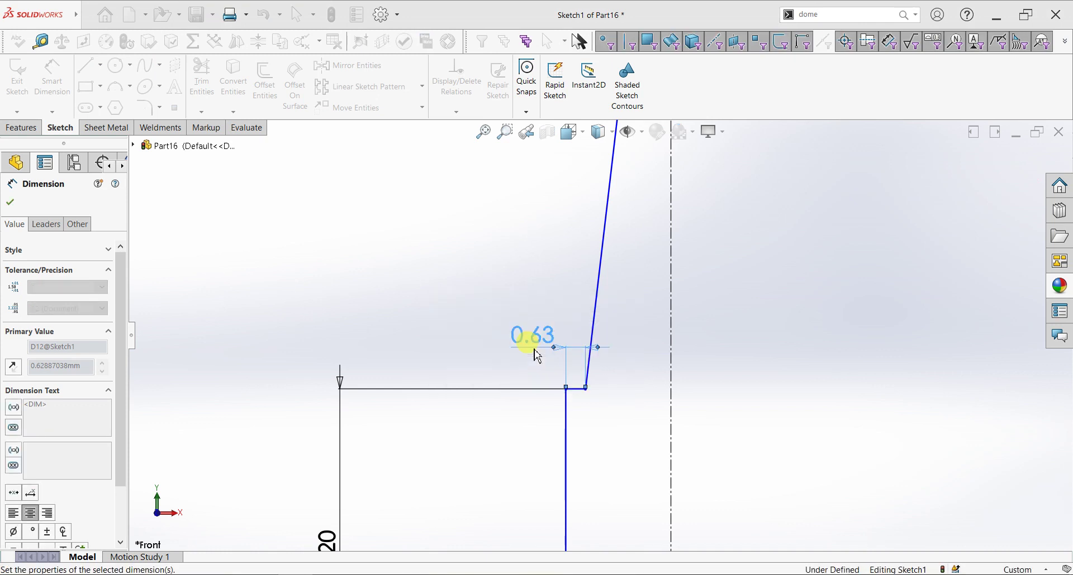
Add a doubled-distance dimension between the vertical neck line and the centerline and set it to 8.03 mm
scroll(599, 438, "up", 4)
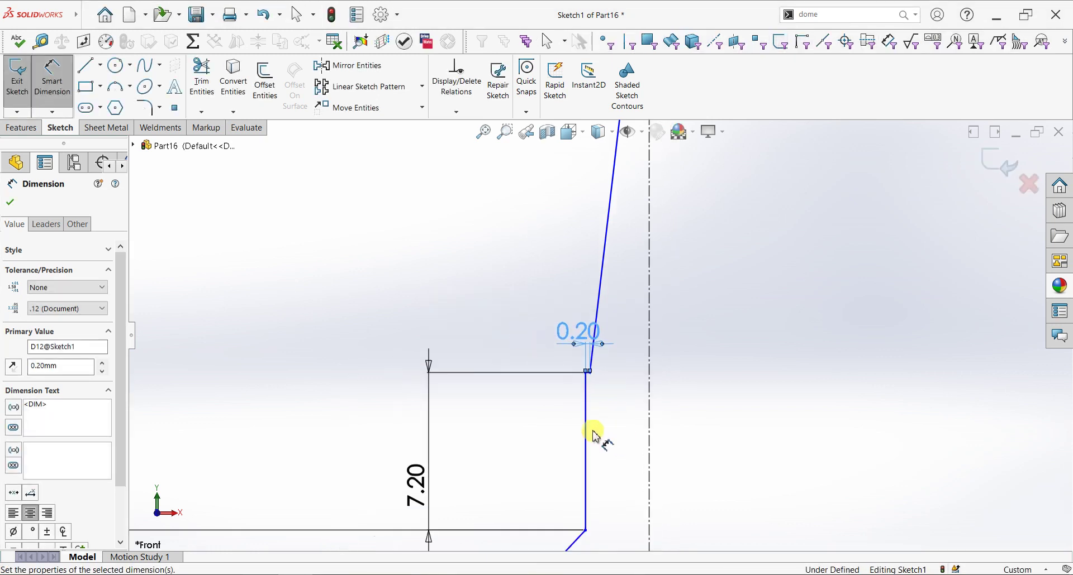
scroll(602, 434, "up", 1)
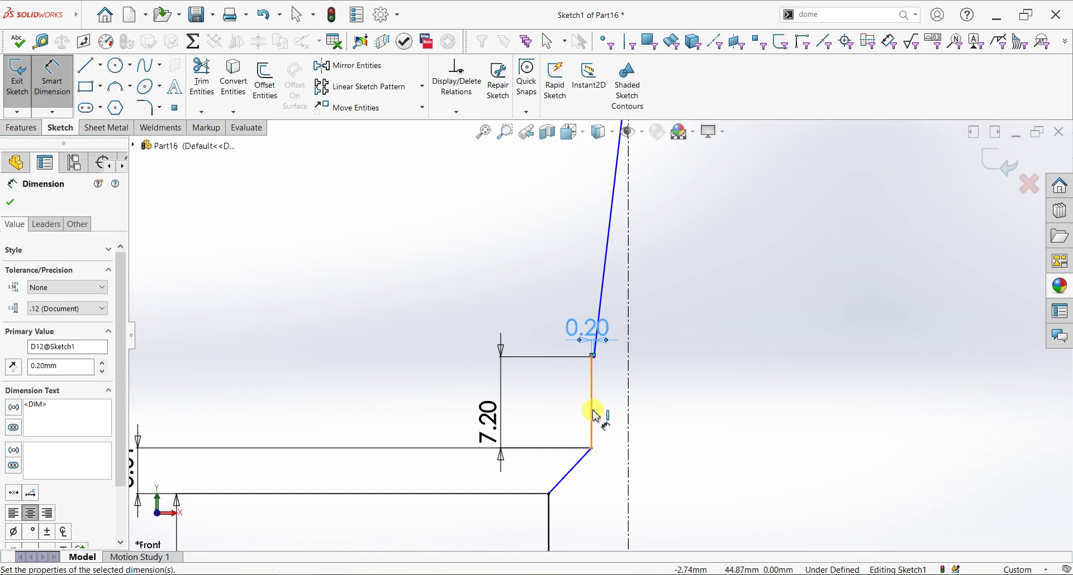
left_click(593, 416)
left_click(629, 413)
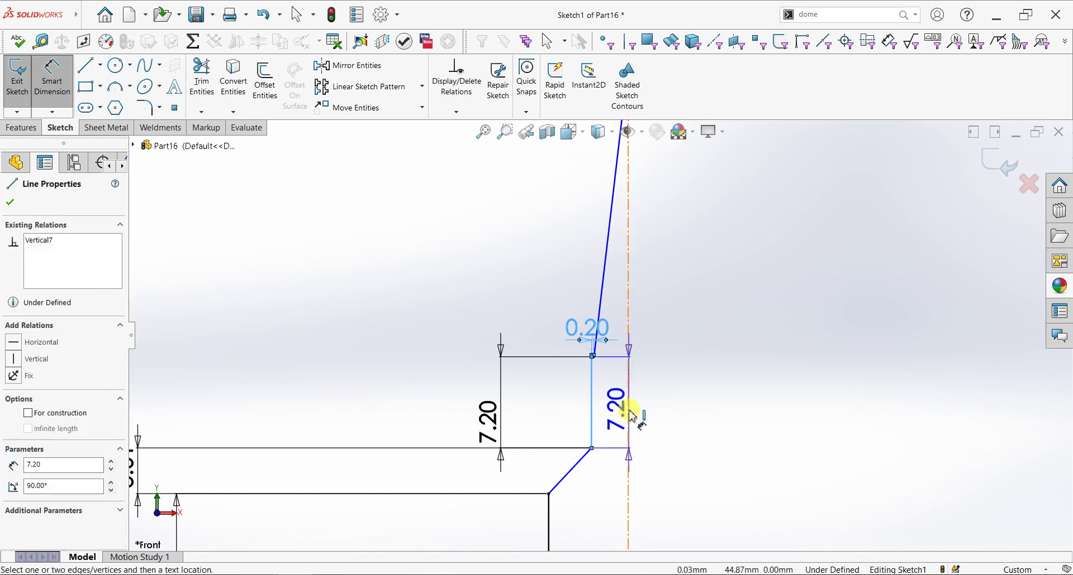
left_click(698, 410)
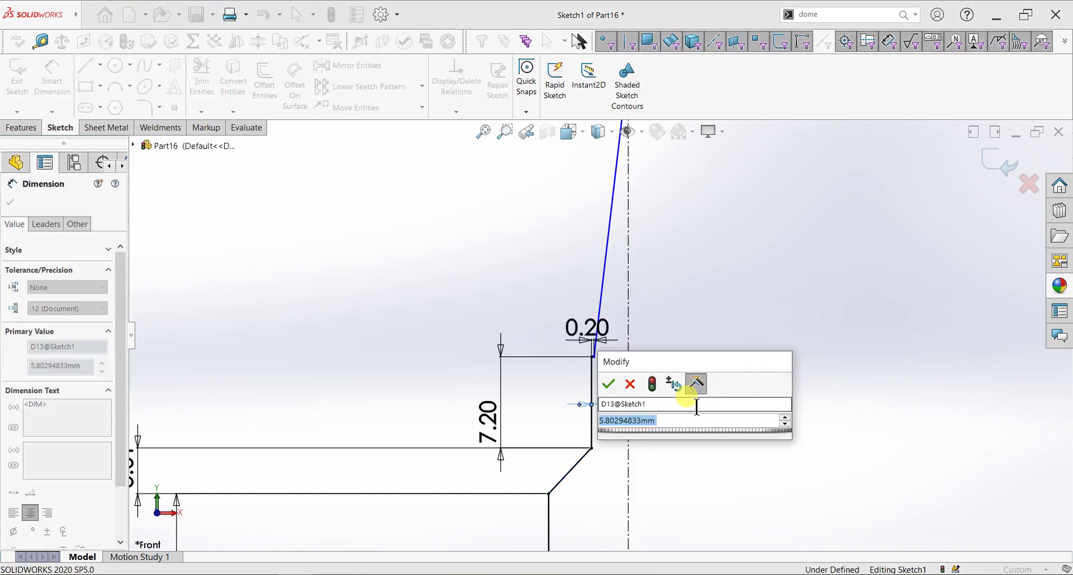
type("8.0")
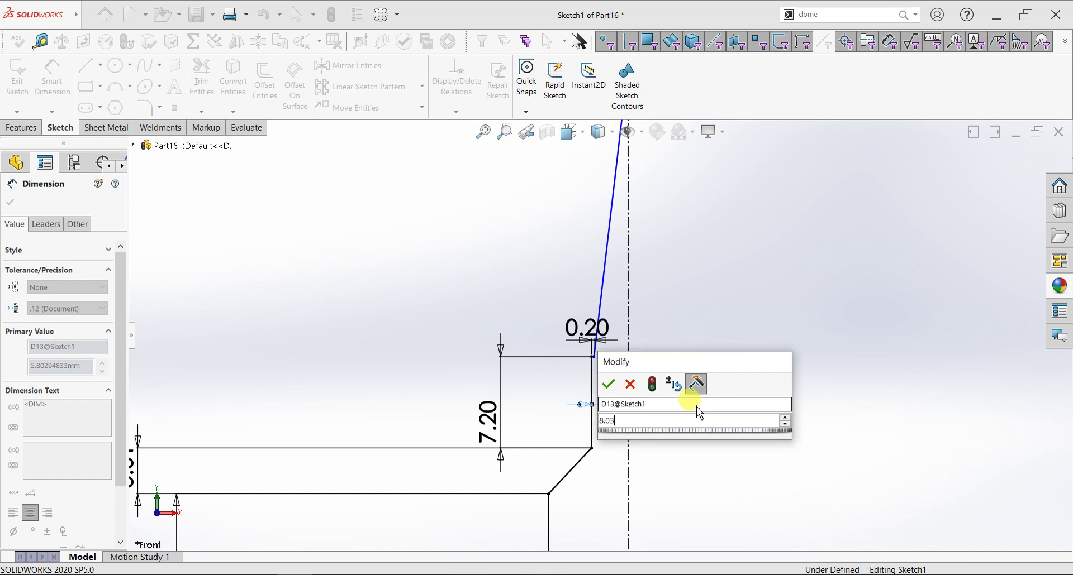
type("3")
key("Return")
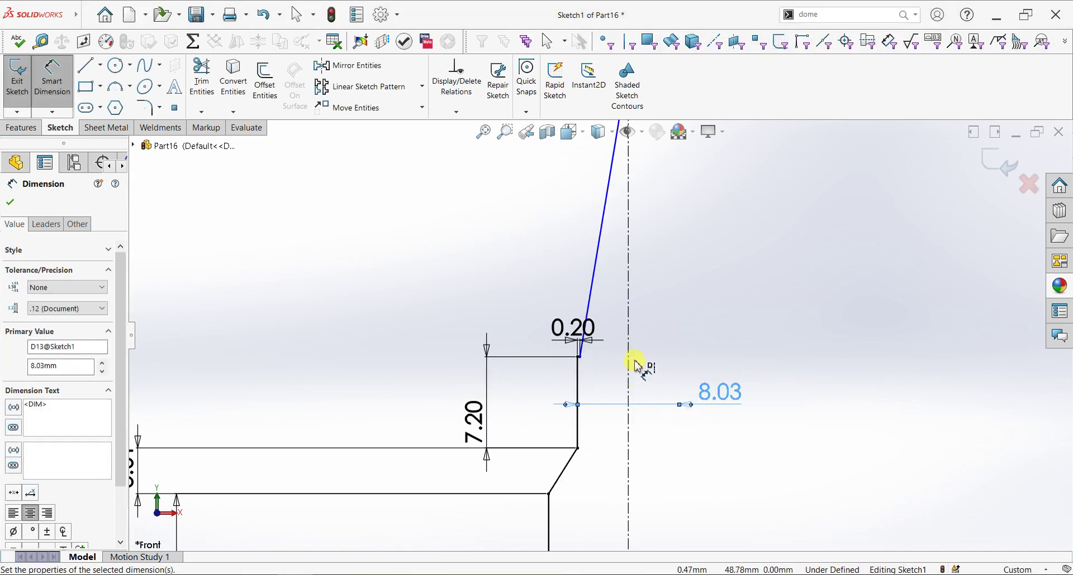
scroll(628, 313, "up", 2)
scroll(619, 330, "up", 3)
scroll(609, 324, "down", 3)
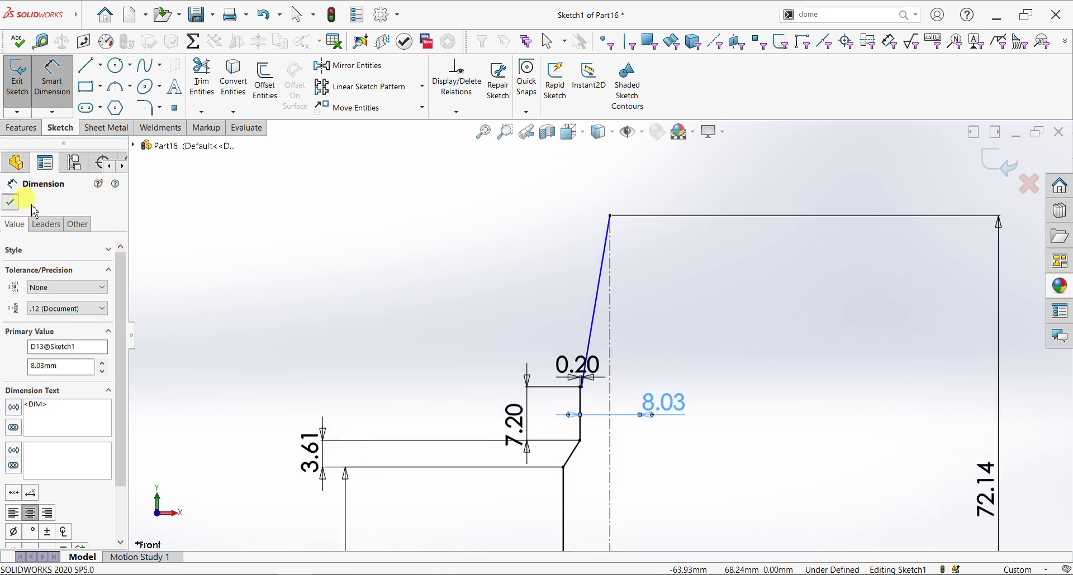
Bend the bullet tip spline outward with its lower tangent handle and add a vertical relation to that handle
left_click(12, 203)
scroll(583, 365, "down", 3)
key("Escape")
left_click(619, 353)
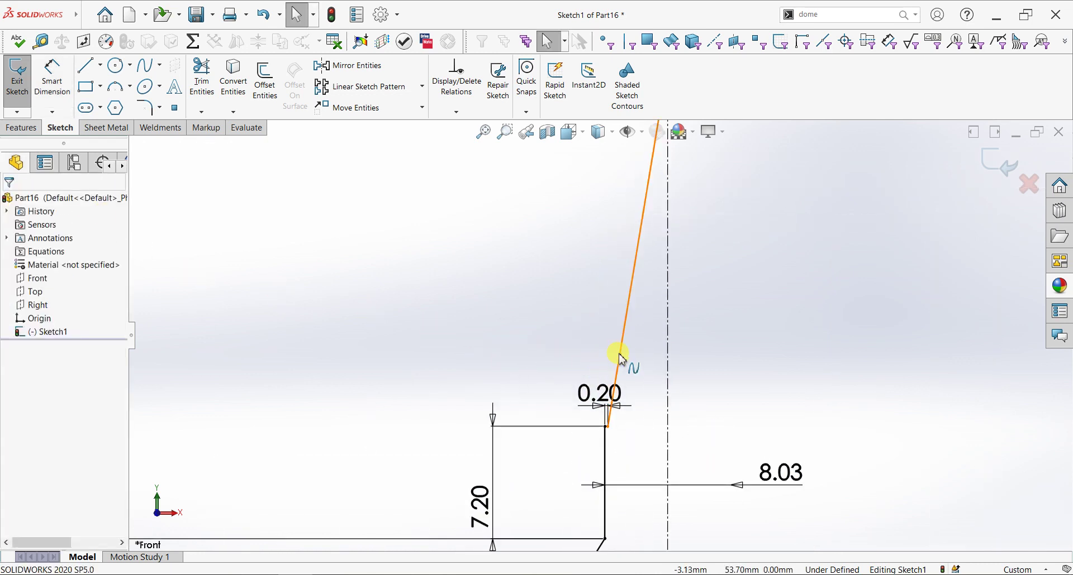
left_click(619, 342)
left_click_drag(626, 325, 608, 326)
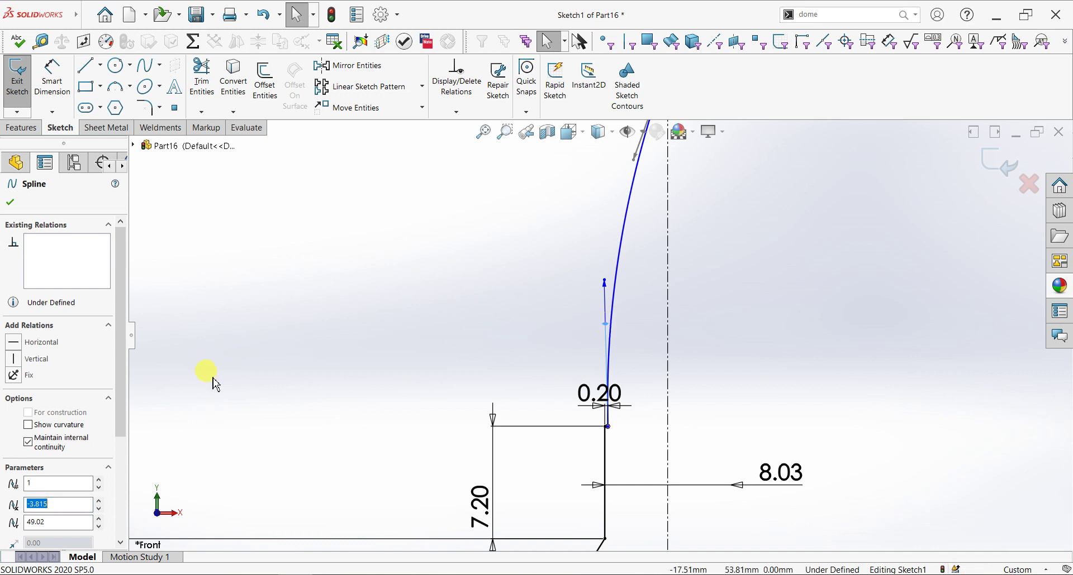
left_click(18, 364)
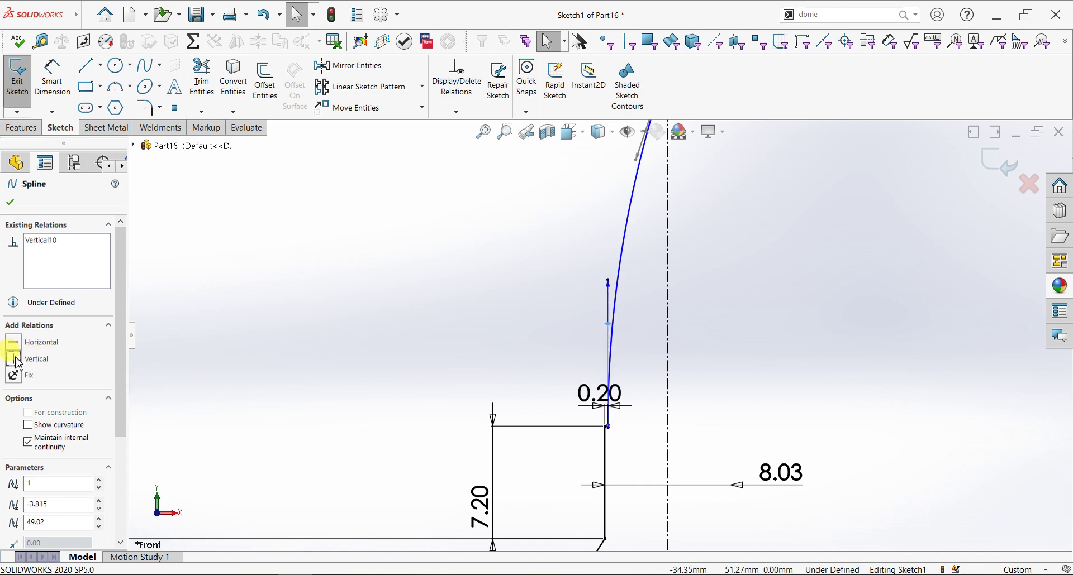
left_click(10, 203)
Revolve the half-profile 360 degrees around the vertical centerline to form the solid cartridge
scroll(714, 311, "up", 3)
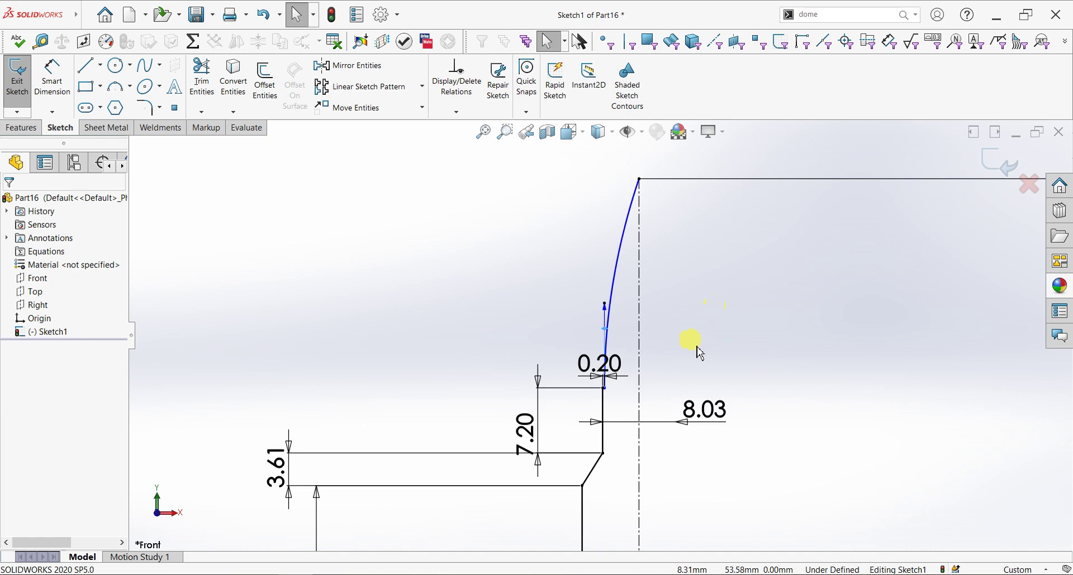
left_click(21, 127)
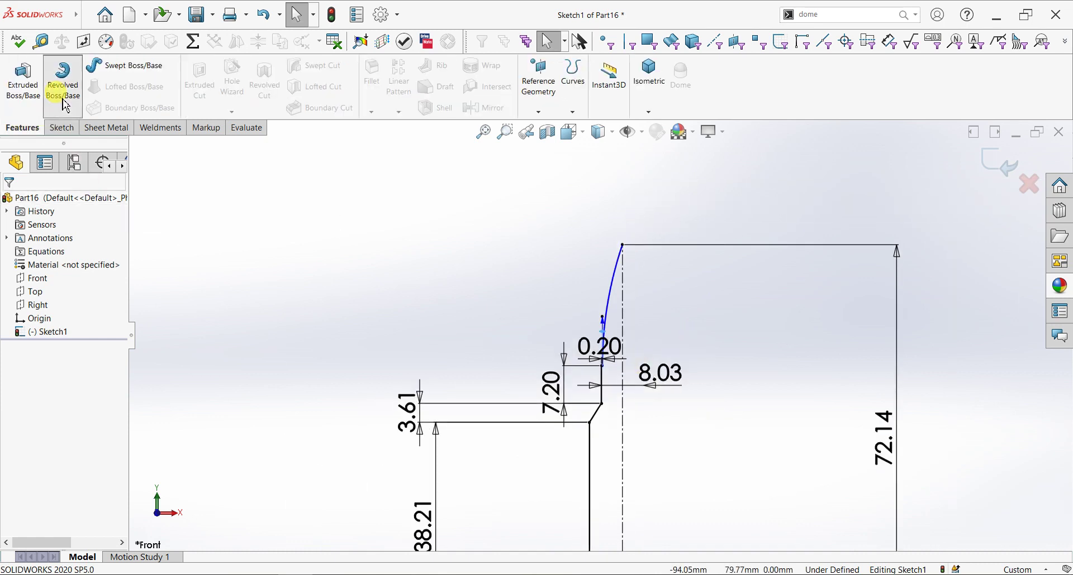
left_click(63, 79)
left_click(569, 301)
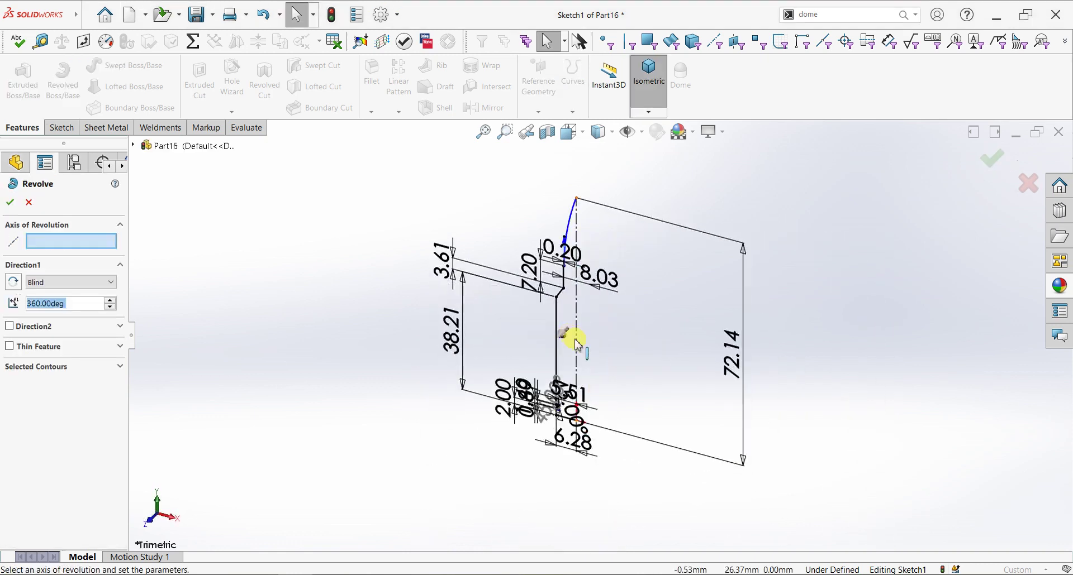
left_click(576, 342)
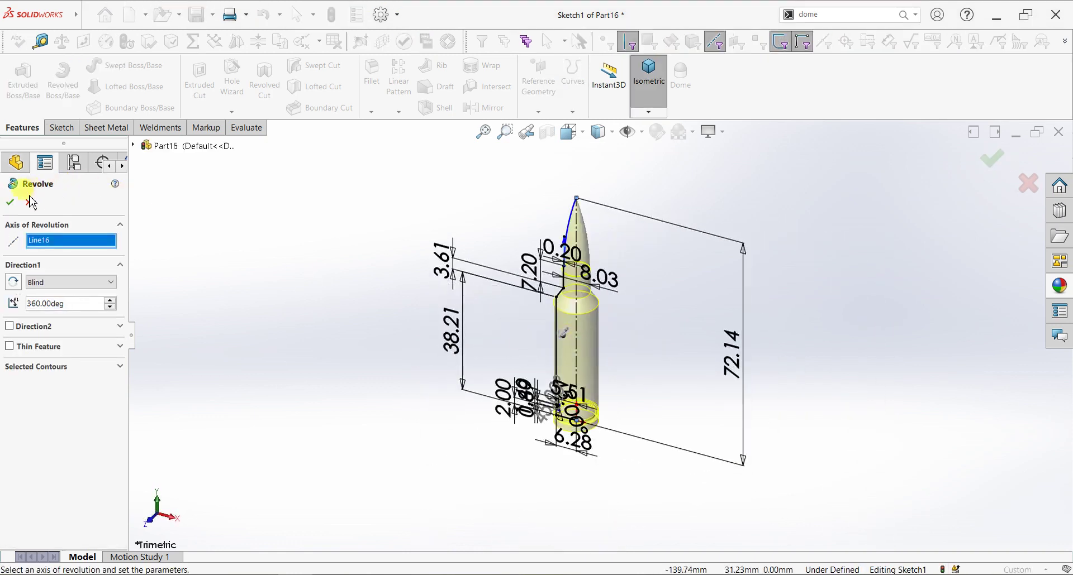
left_click(10, 202)
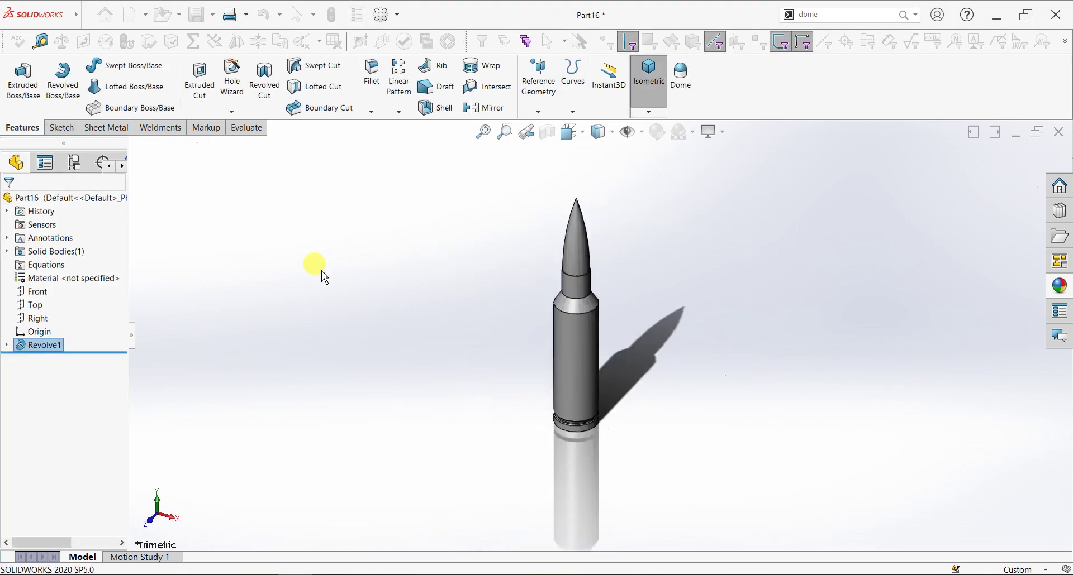
Raise the document's image quality to a 0.02278872 mm shaded deviation and move the wireframe resolution to the high end
left_click(401, 23)
left_click(406, 33)
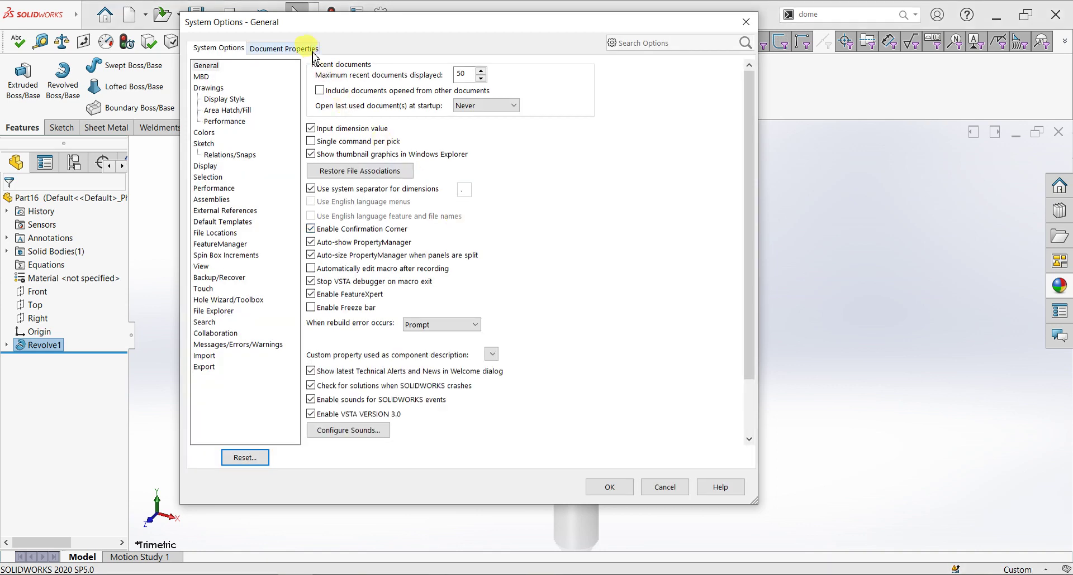
left_click(285, 48)
left_click(226, 189)
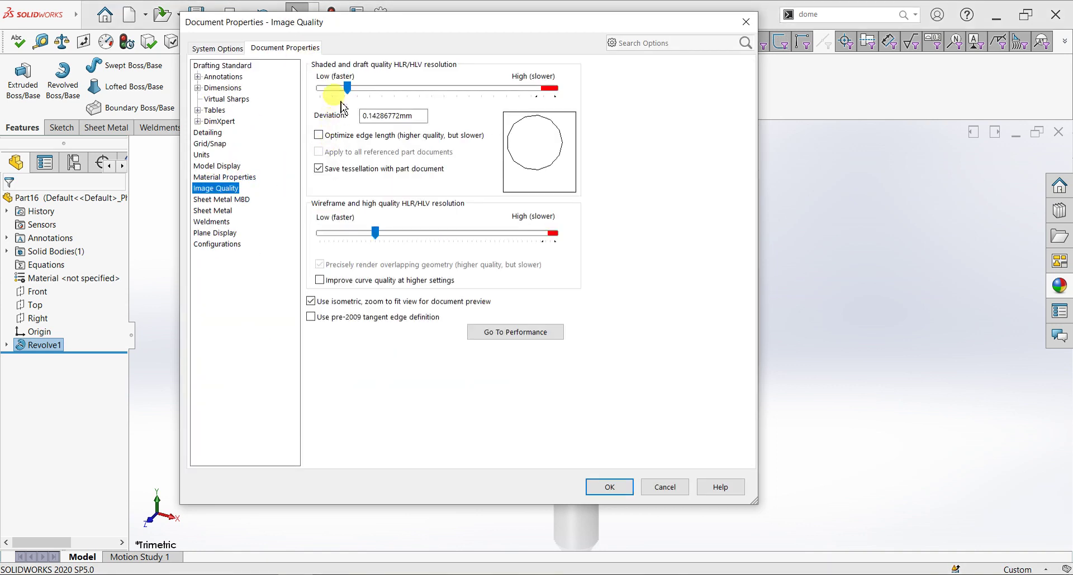
left_click_drag(347, 88, 536, 88)
left_click_drag(374, 233, 552, 233)
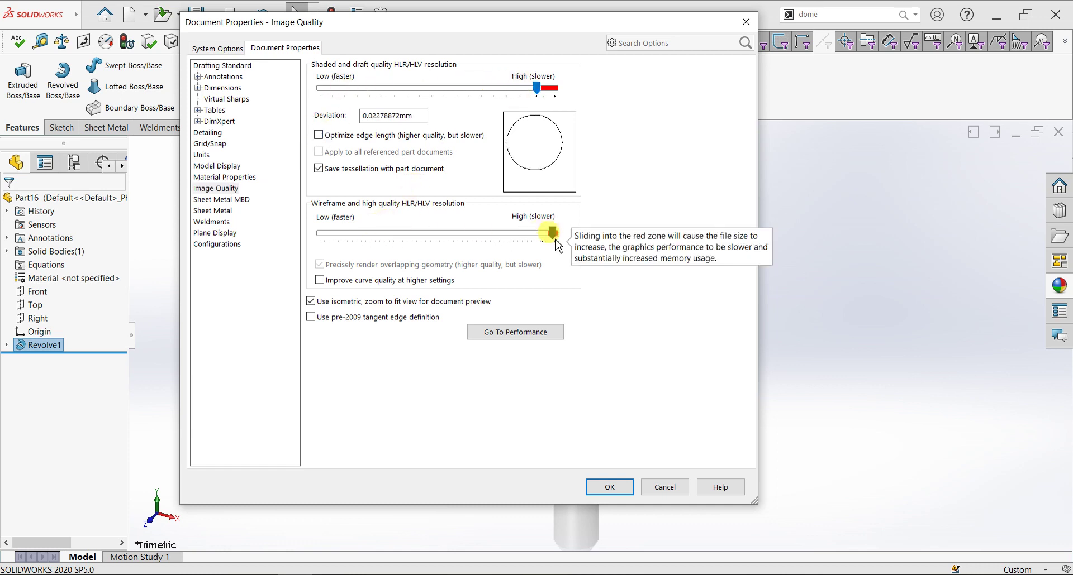
left_click(608, 487)
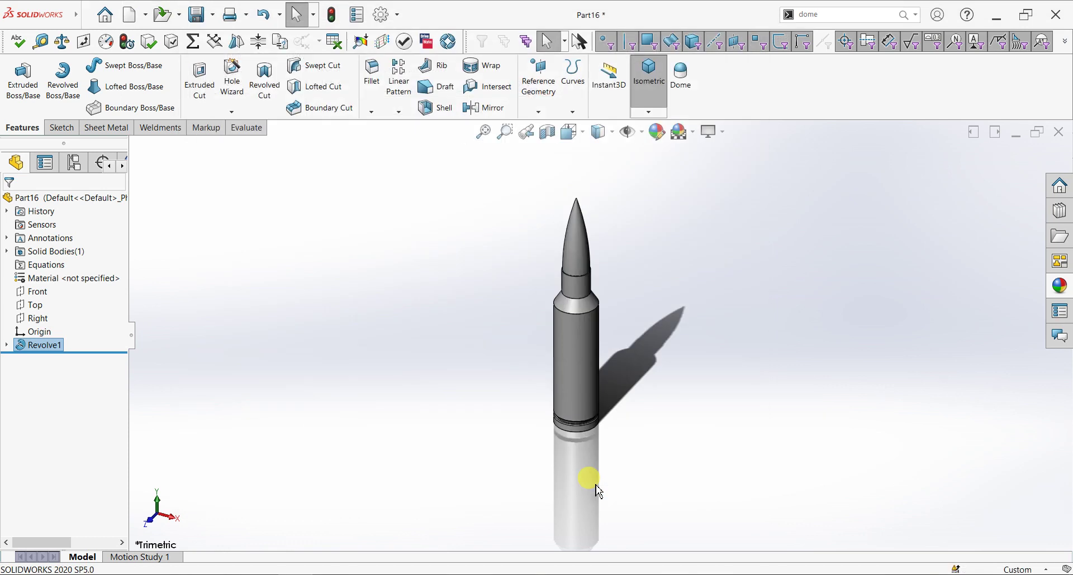
Examine the revolved cartridge's tip, neck and shoulder up close and set the view to isometric
scroll(618, 297, "down", 4)
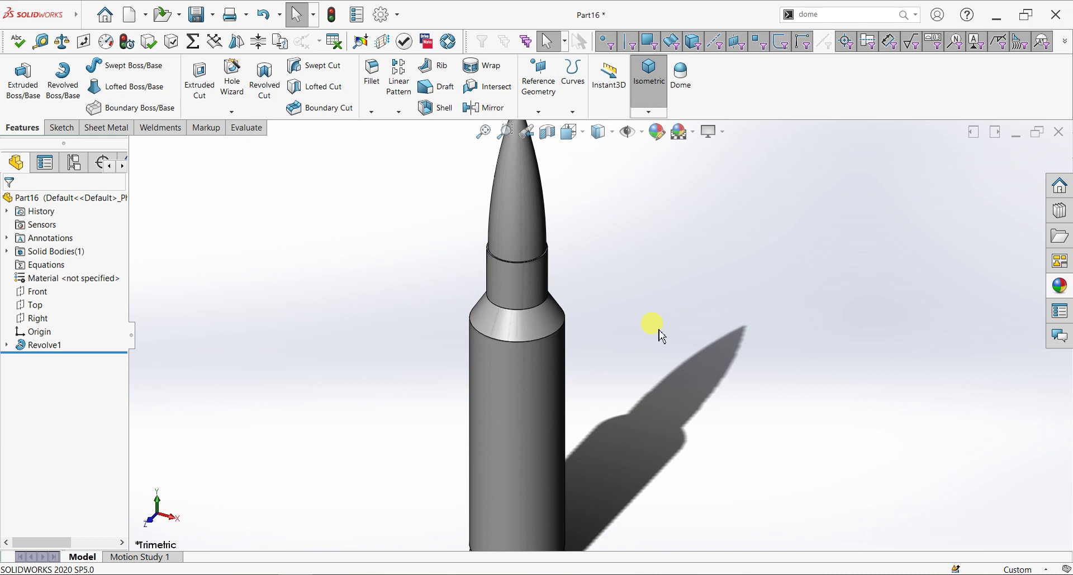
scroll(659, 335, "down", 2)
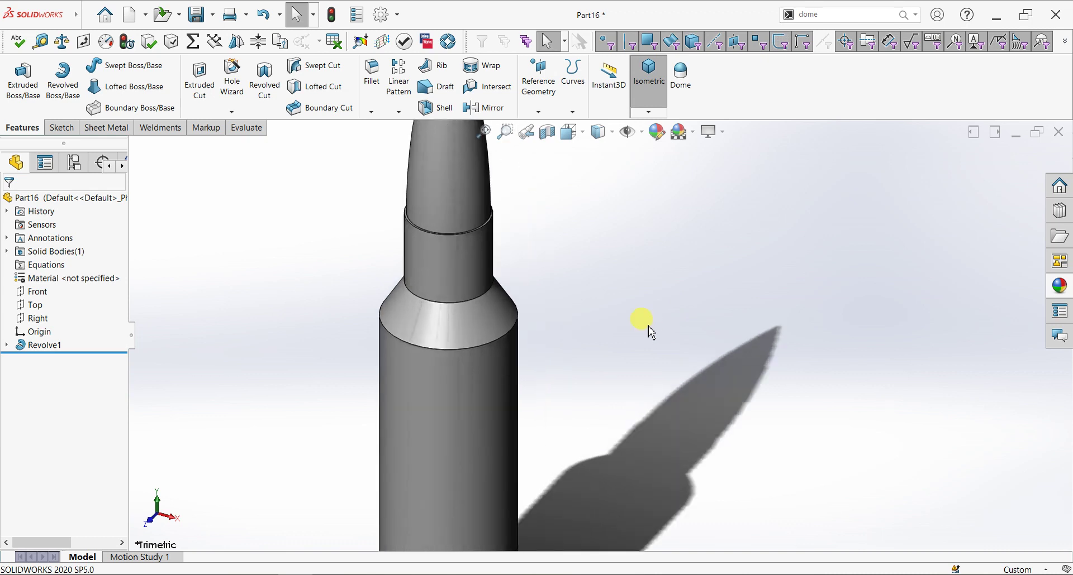
scroll(650, 332, "up", 5)
middle_click_drag(577, 311, 619, 321)
key("space")
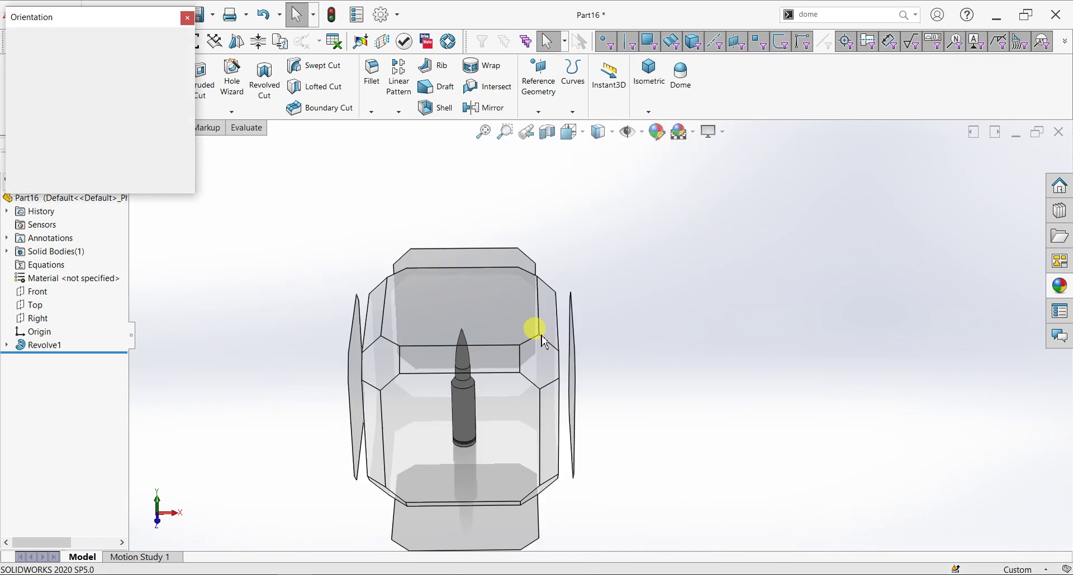
left_click(537, 362)
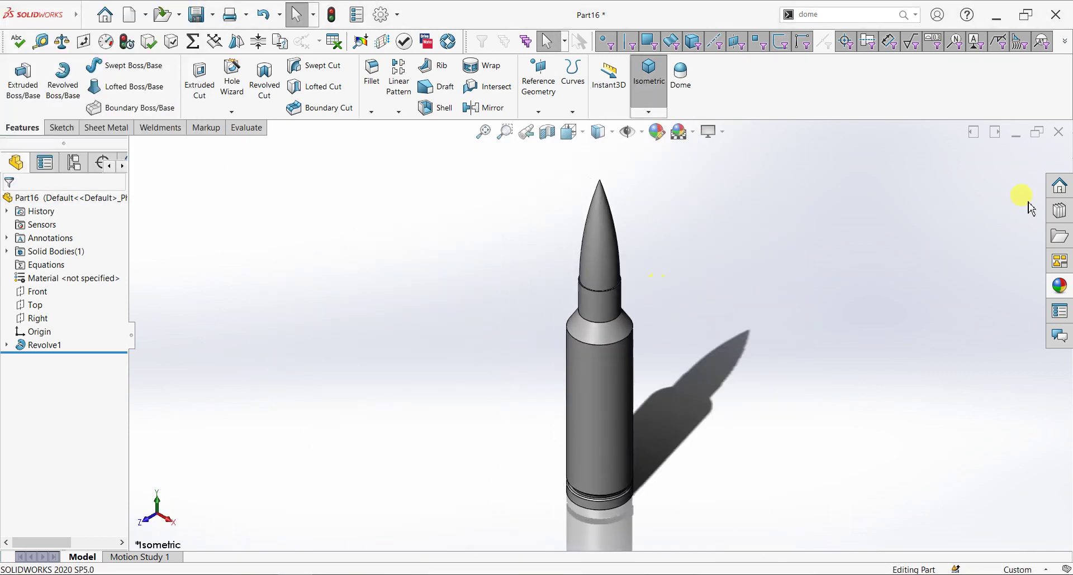
Turn off RealView Graphics and Shadows In Shaded Mode
left_click(720, 133)
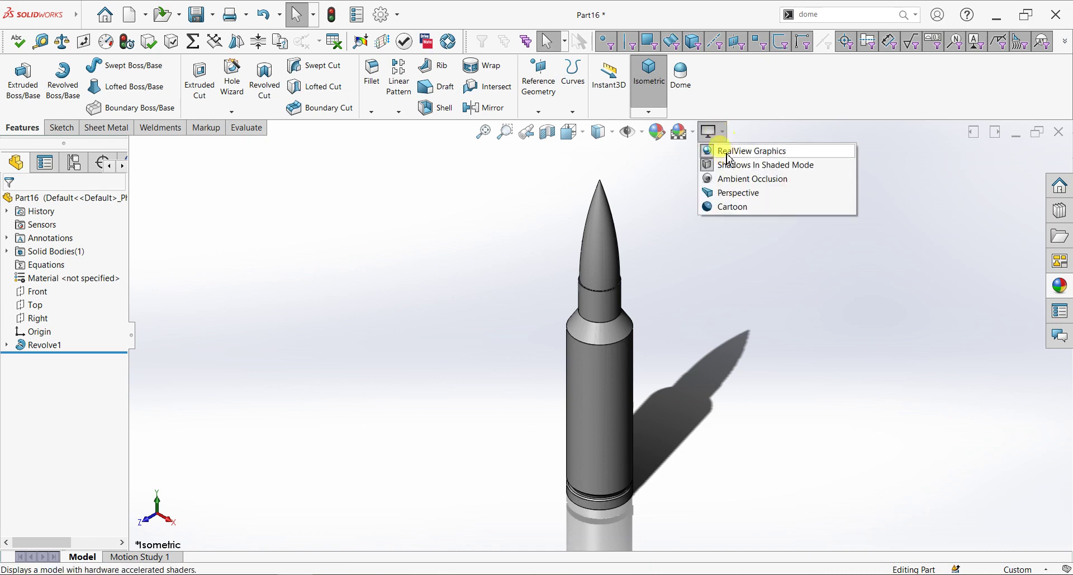
left_click(727, 164)
left_click(718, 134)
left_click(725, 167)
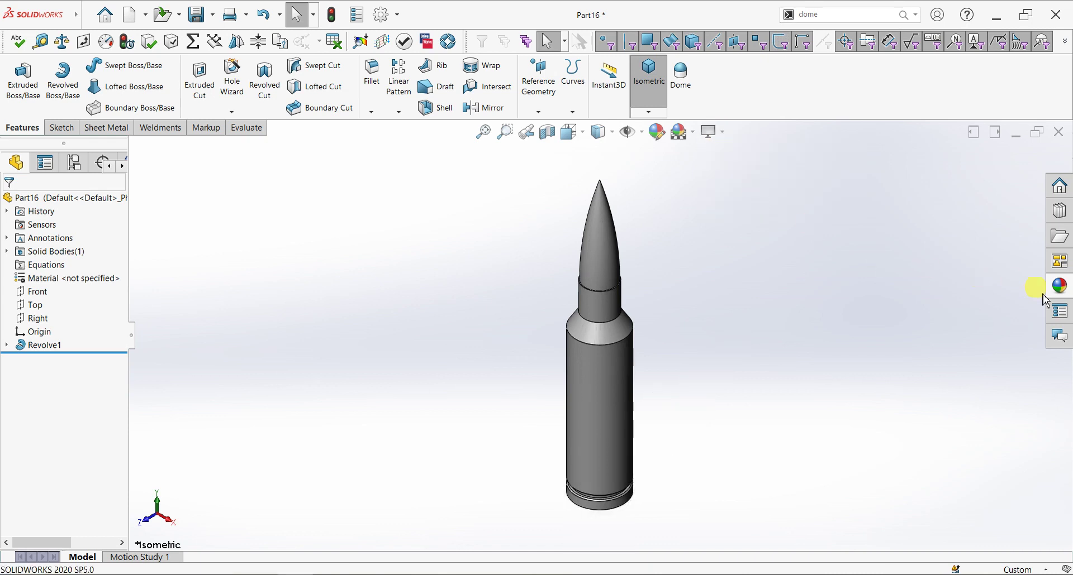
Apply the brushed brass appearance to the whole cartridge
left_click(1058, 285)
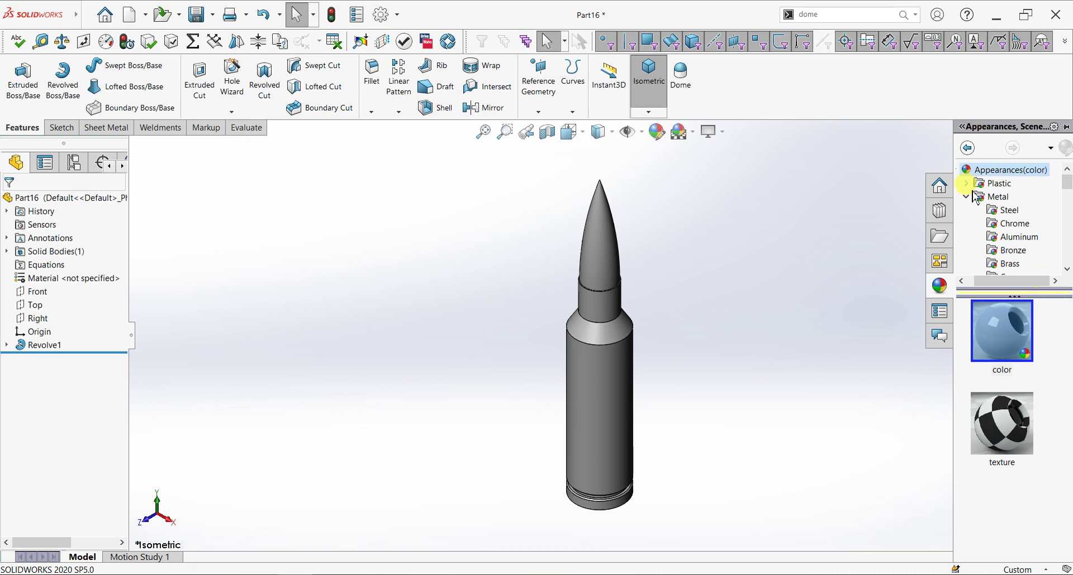
left_click(1004, 265)
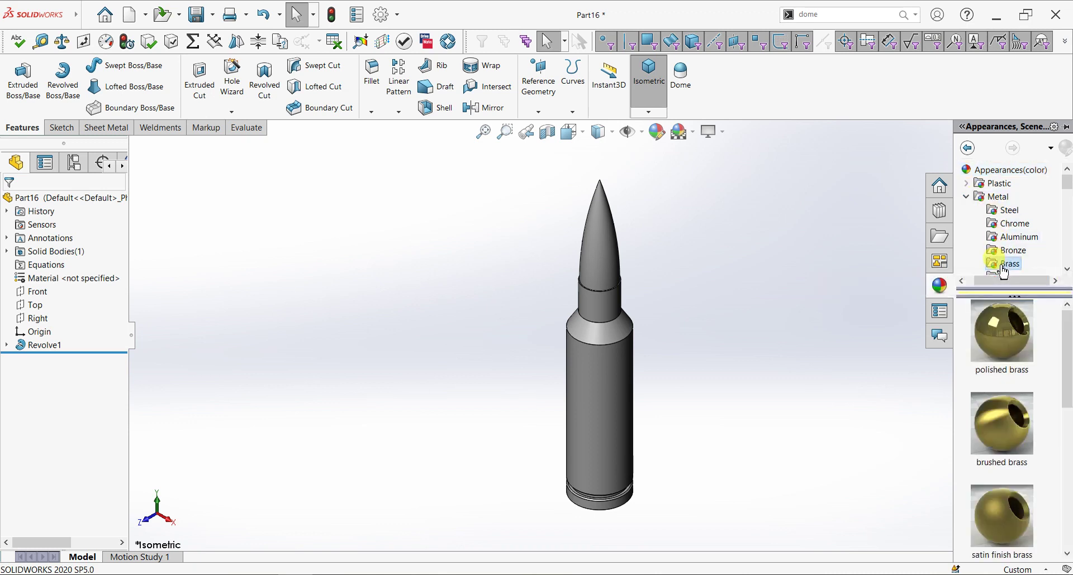
left_click_drag(1002, 425, 613, 404)
left_click(615, 405)
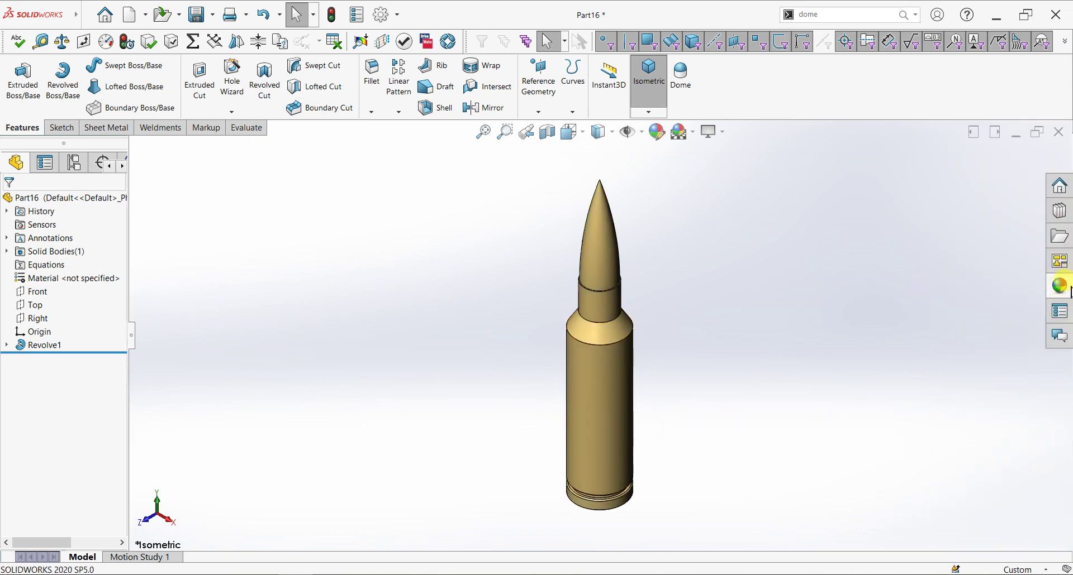
Apply the polished copper appearance to the curved face of the bullet tip
left_click(1060, 286)
scroll(1044, 377, "down", 1)
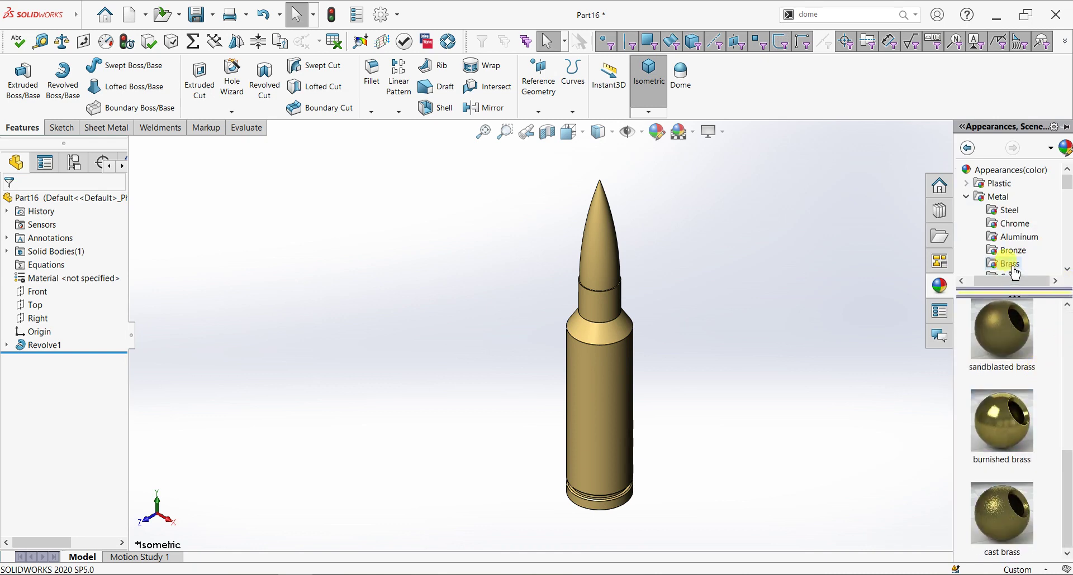
scroll(1015, 252, "down", 3)
left_click(1009, 350)
left_click_drag(1006, 351, 591, 261)
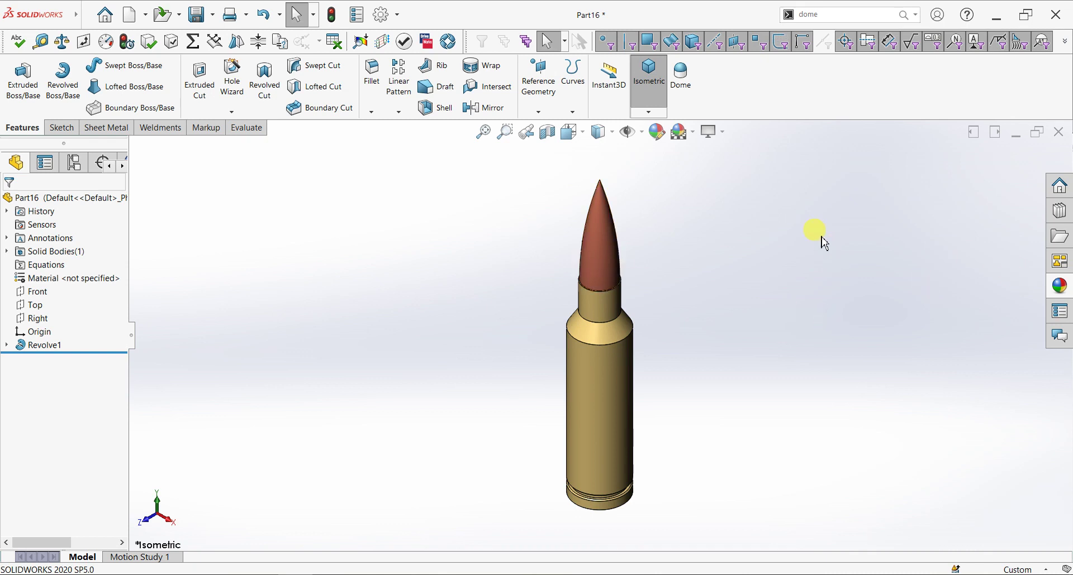
Turn on RealView Graphics and Shadows In Shaded Mode
left_click(720, 137)
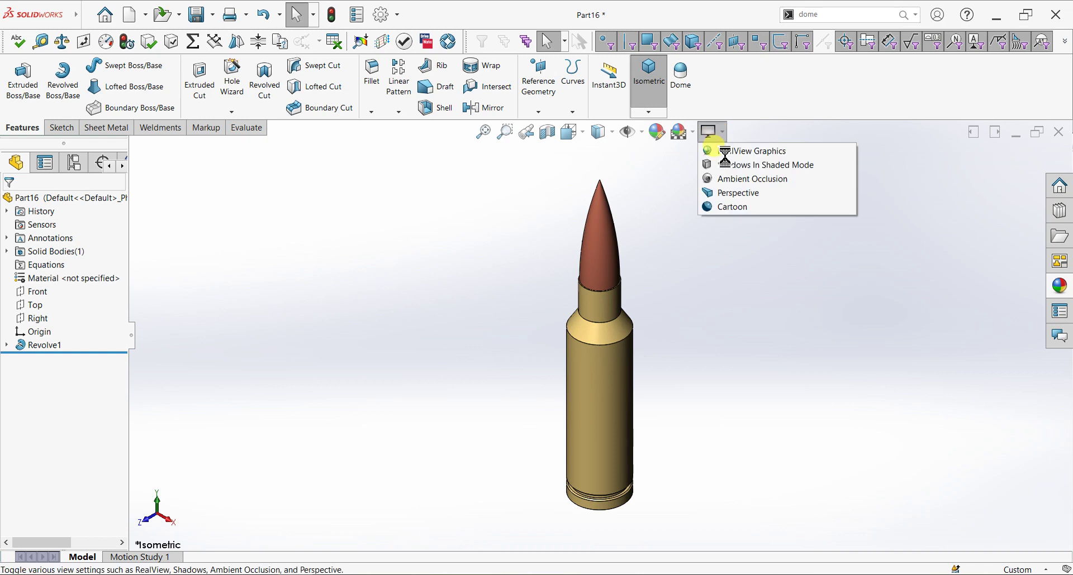
left_click(724, 156)
left_click(710, 134)
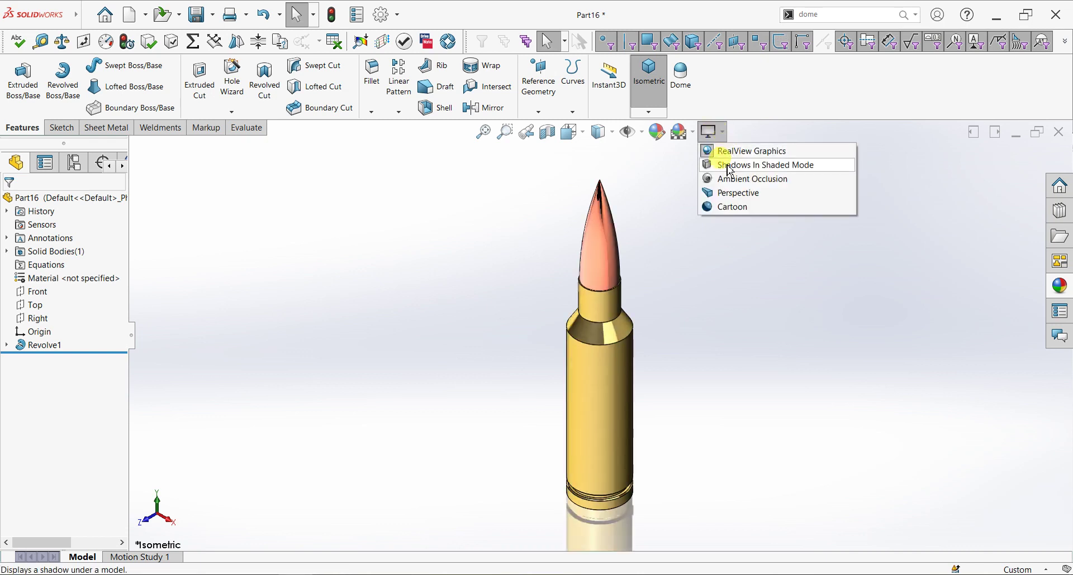
left_click(726, 165)
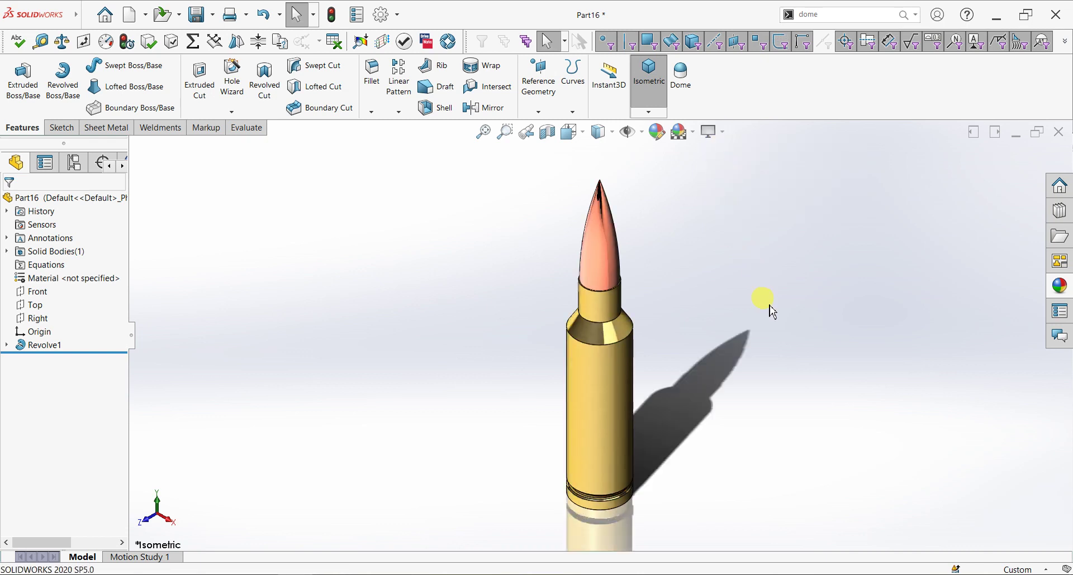
Apply the brushed copper appearance to the curved face of the bullet tip
left_click(1059, 285)
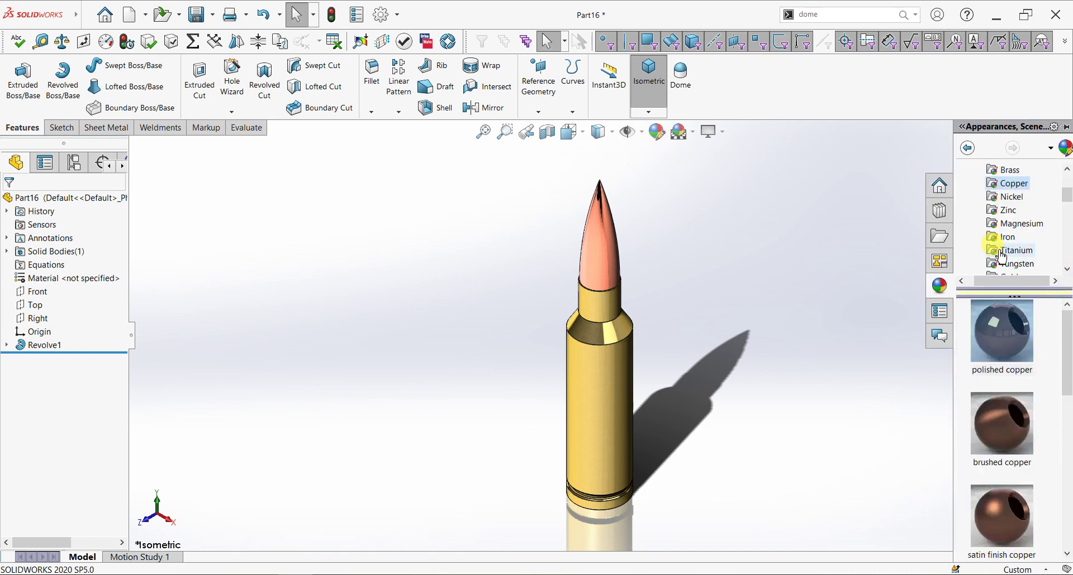
left_click(1006, 201)
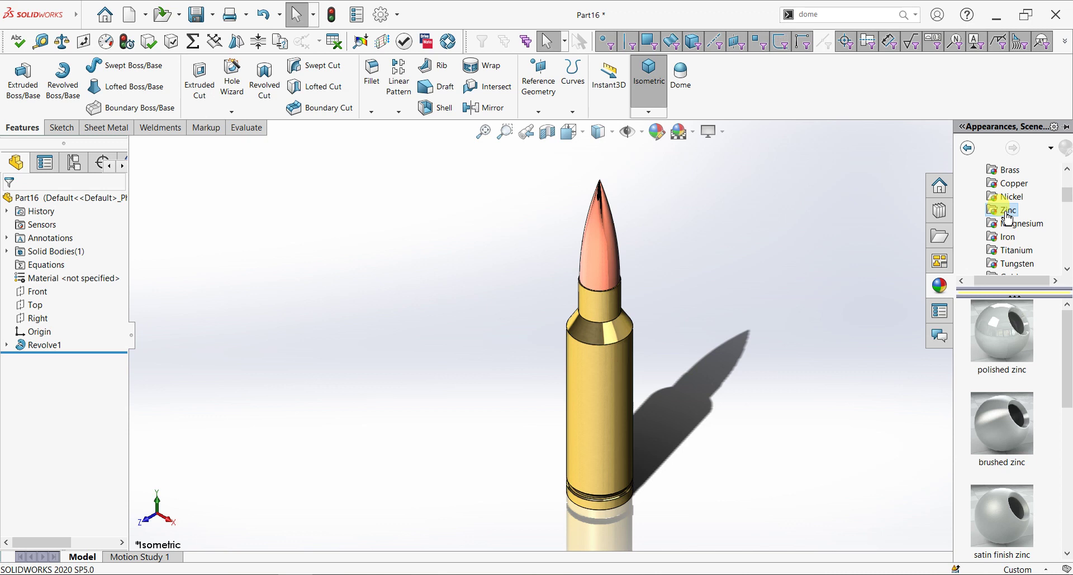
left_click(1005, 189)
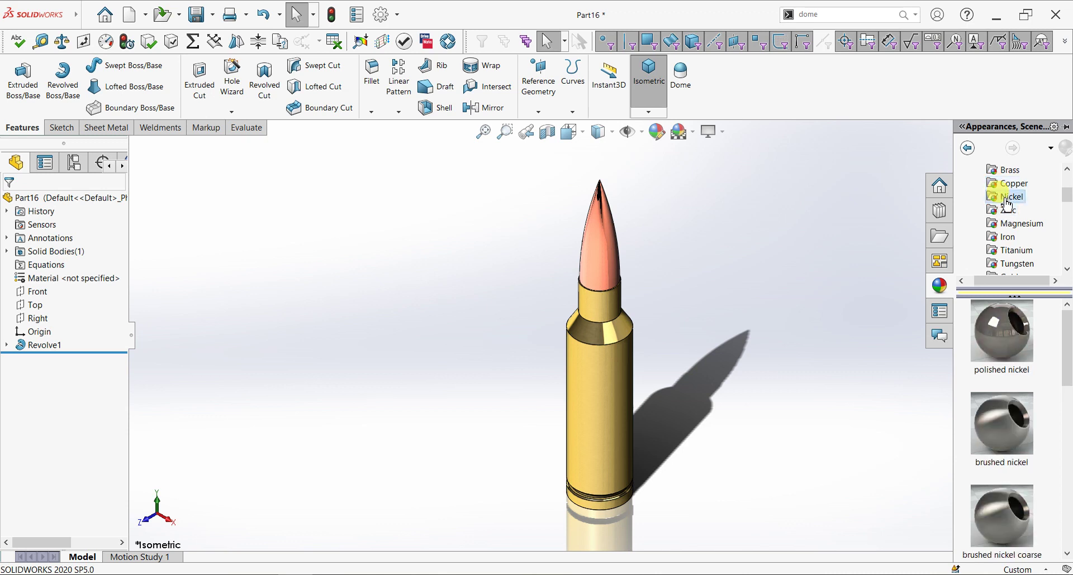
scroll(1040, 347, "down", 3)
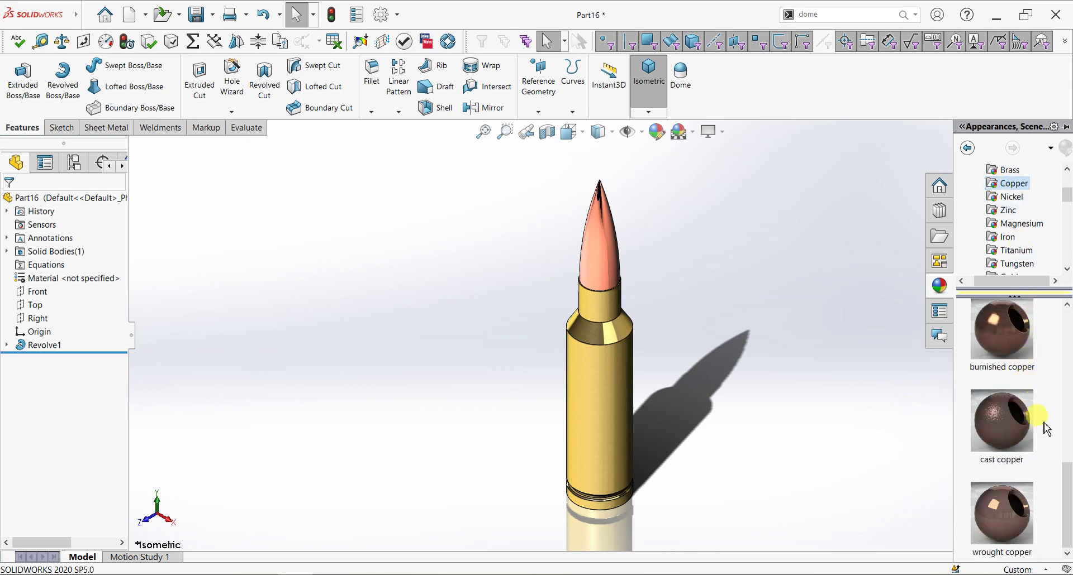
scroll(1036, 444, "up", 3)
mouse_move(1036, 433)
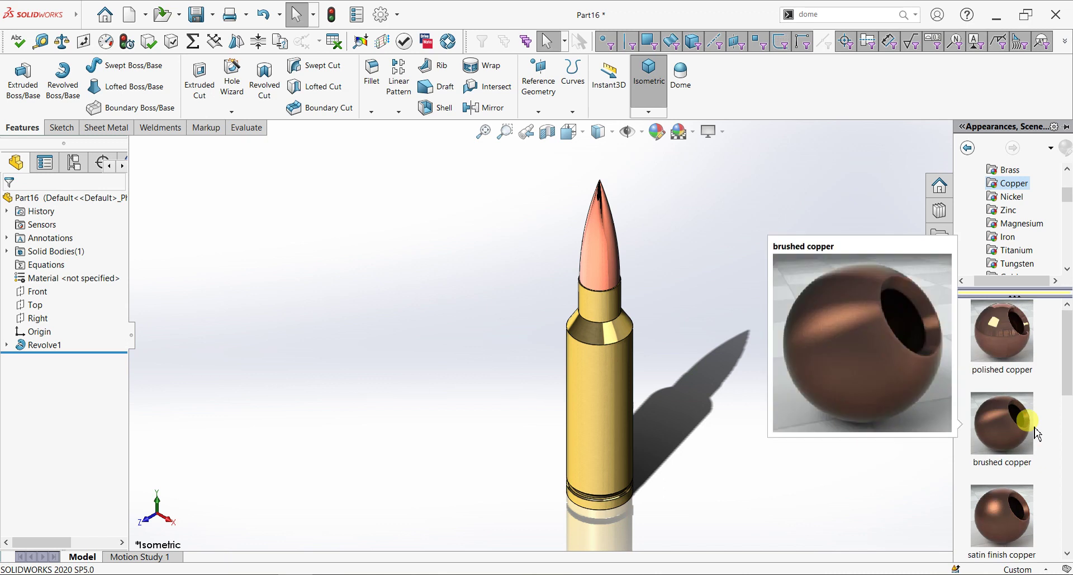
scroll(1049, 462, "down", 2)
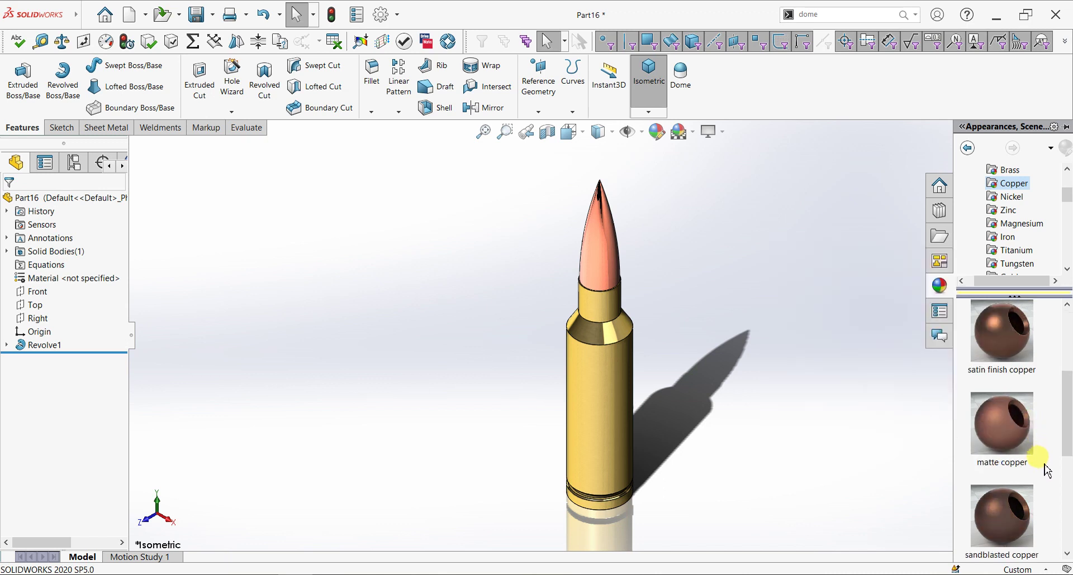
scroll(1046, 469, "up", 1)
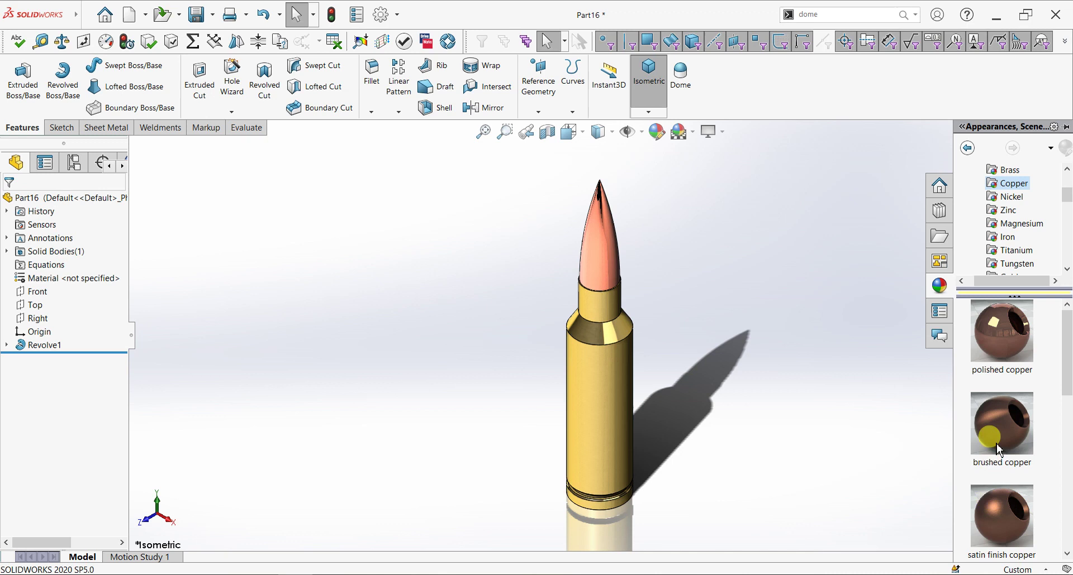
left_click_drag(1002, 374, 593, 266)
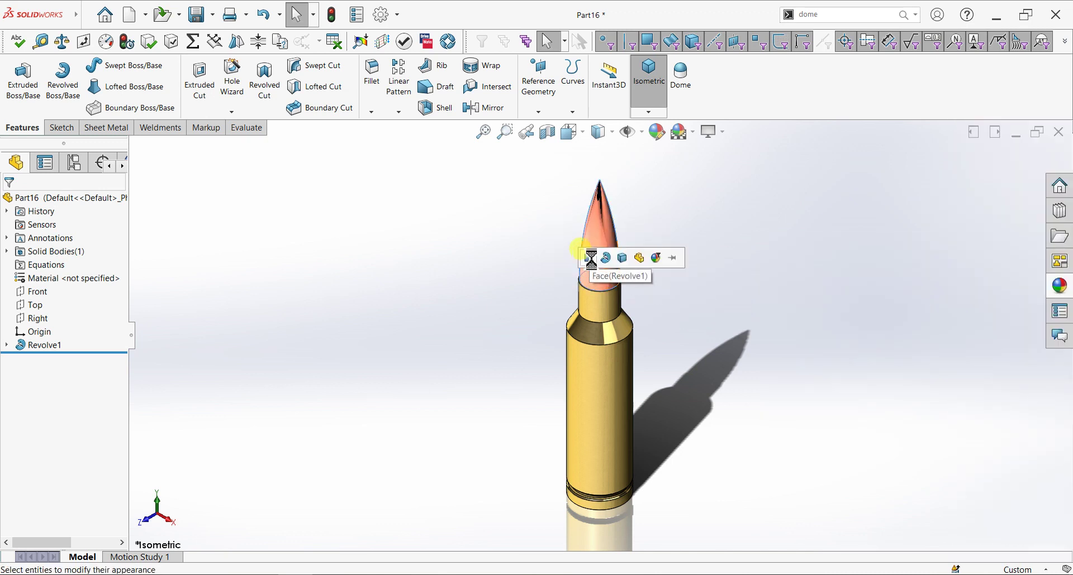
left_click(591, 258)
left_click(1060, 286)
left_click_drag(1000, 375, 595, 254)
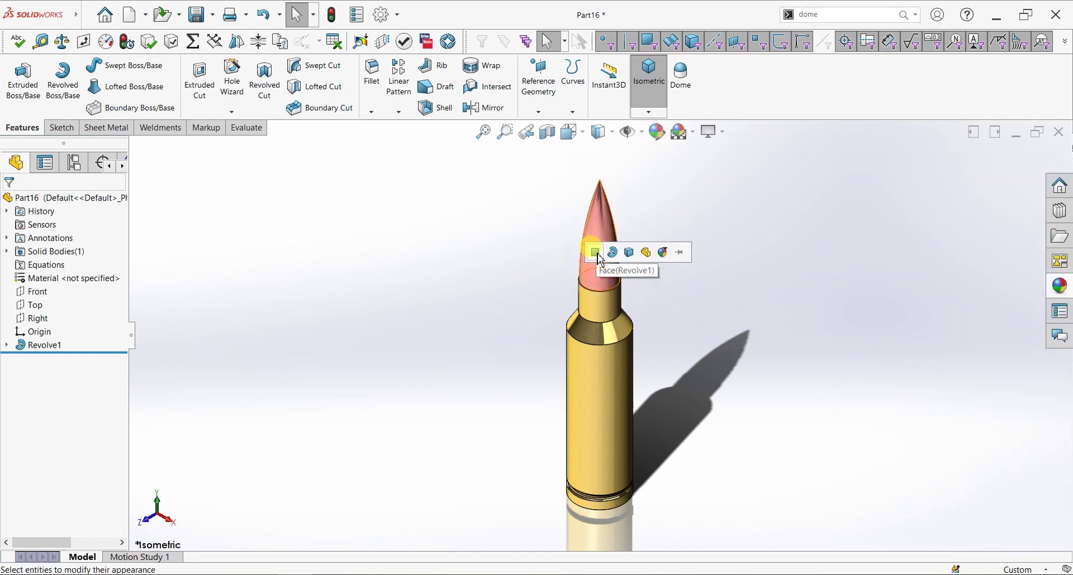
Browse the titanium, tungsten, gold and silver appearances in the metal library
left_click(1059, 286)
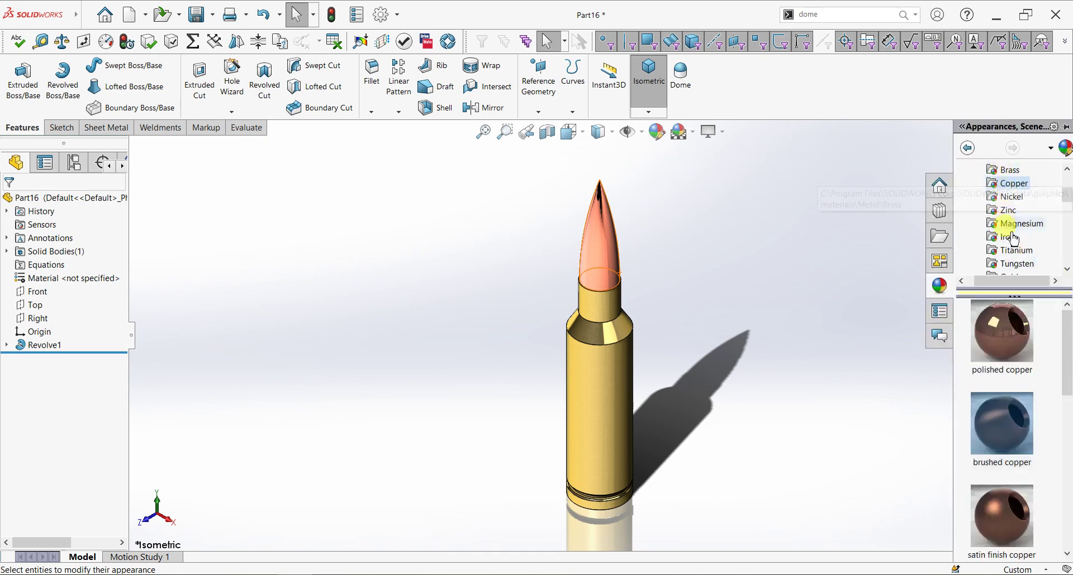
left_click(1013, 256)
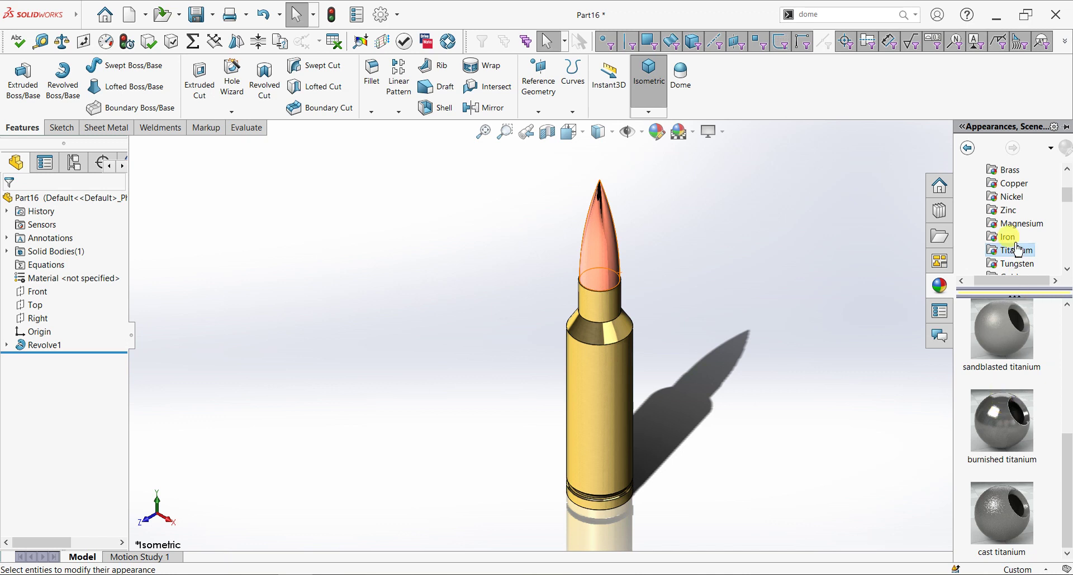
left_click(1012, 267)
scroll(1020, 337, "down", 3)
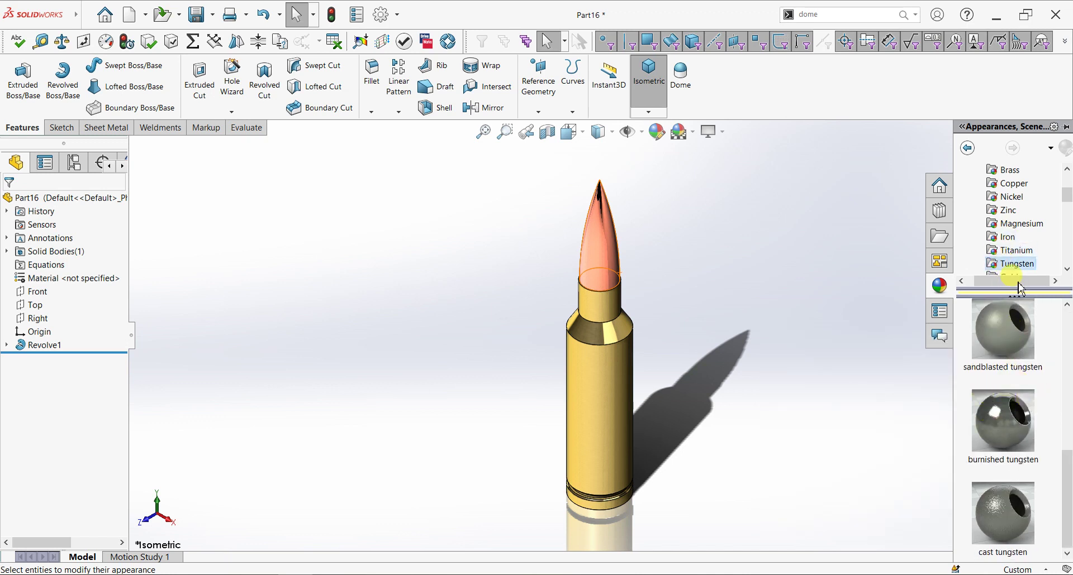
scroll(1022, 263, "down", 2)
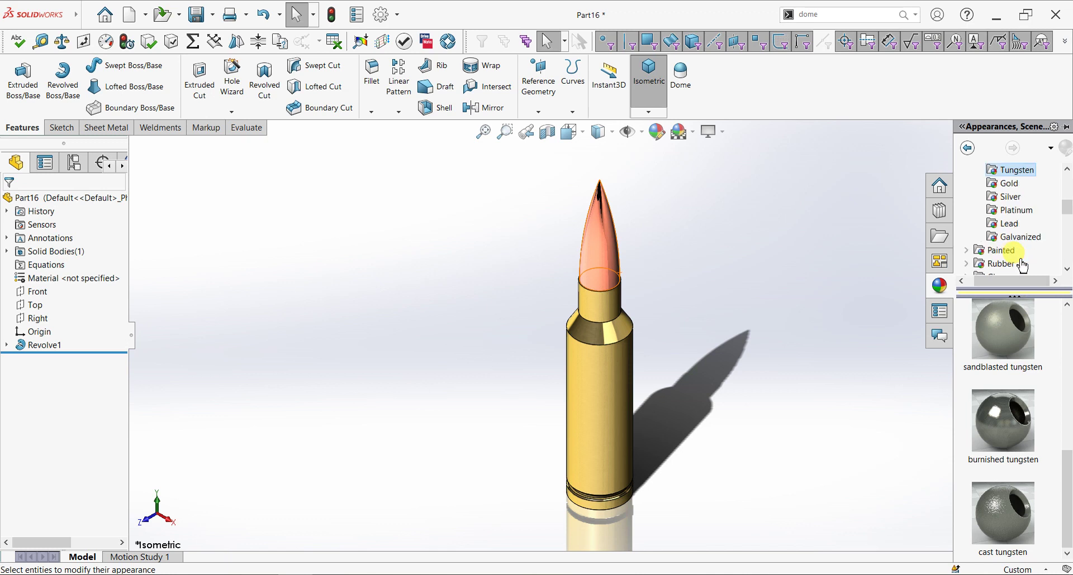
left_click(1010, 189)
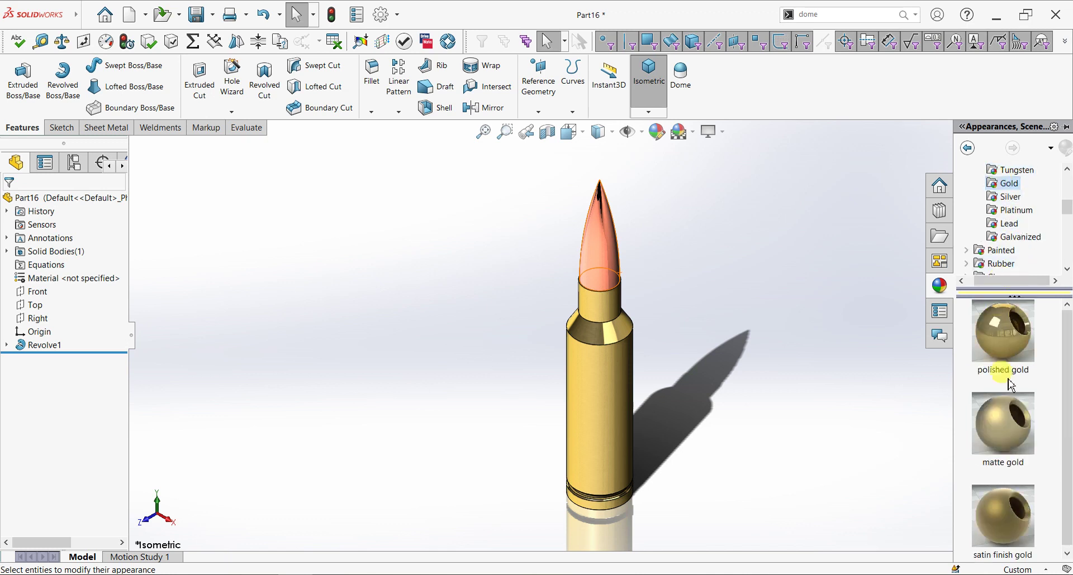
left_click(1005, 199)
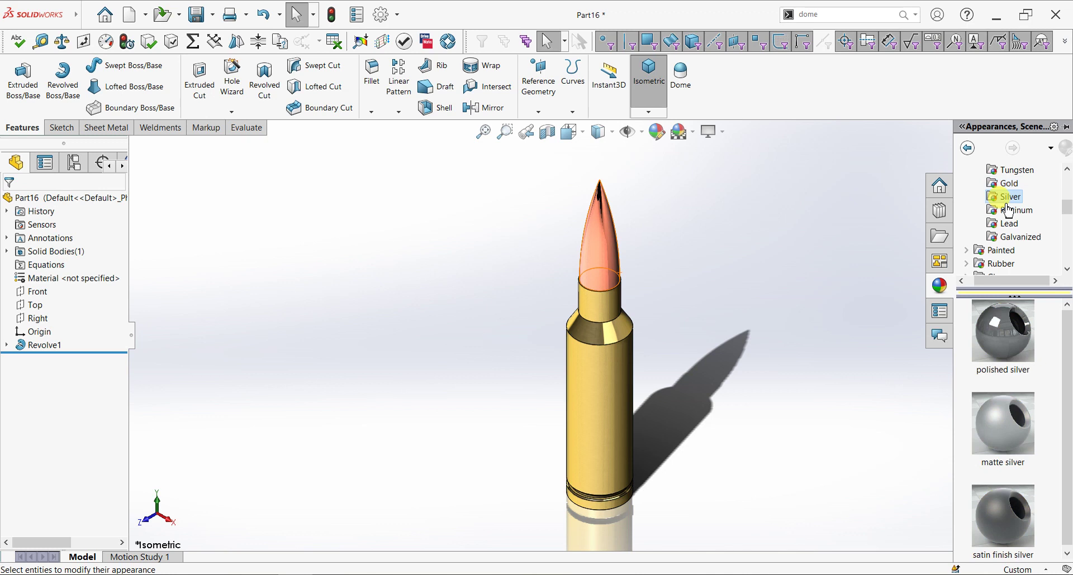
Turn on Ambient Occlusion and inspect the surface of the copper bullet tip up close
left_click(718, 133)
left_click(726, 178)
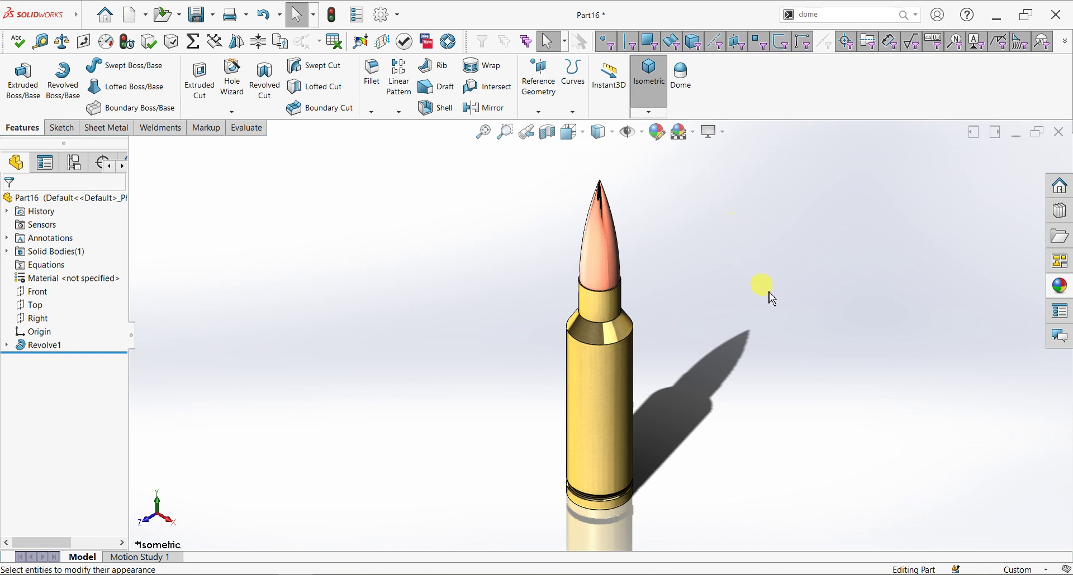
scroll(781, 316, "down", 1)
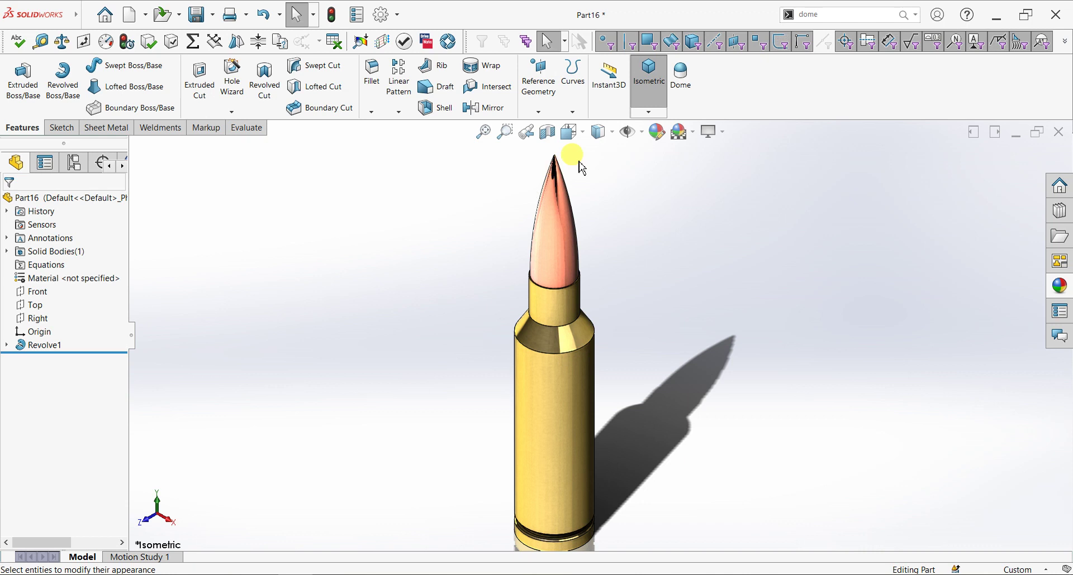
scroll(556, 229, "down", 5)
middle_click_drag(563, 259, 912, 249)
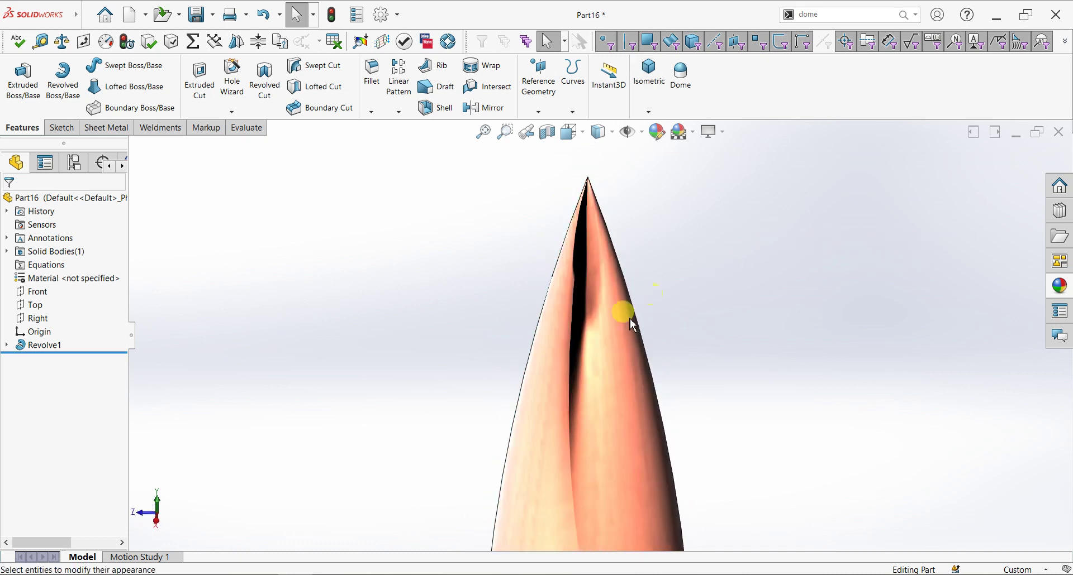
scroll(585, 338, "down", 5)
mouse_move(592, 330)
middle_mouse_down()
mouse_move(510, 304)
mouse_move(520, 285)
middle_mouse_up()
key("space")
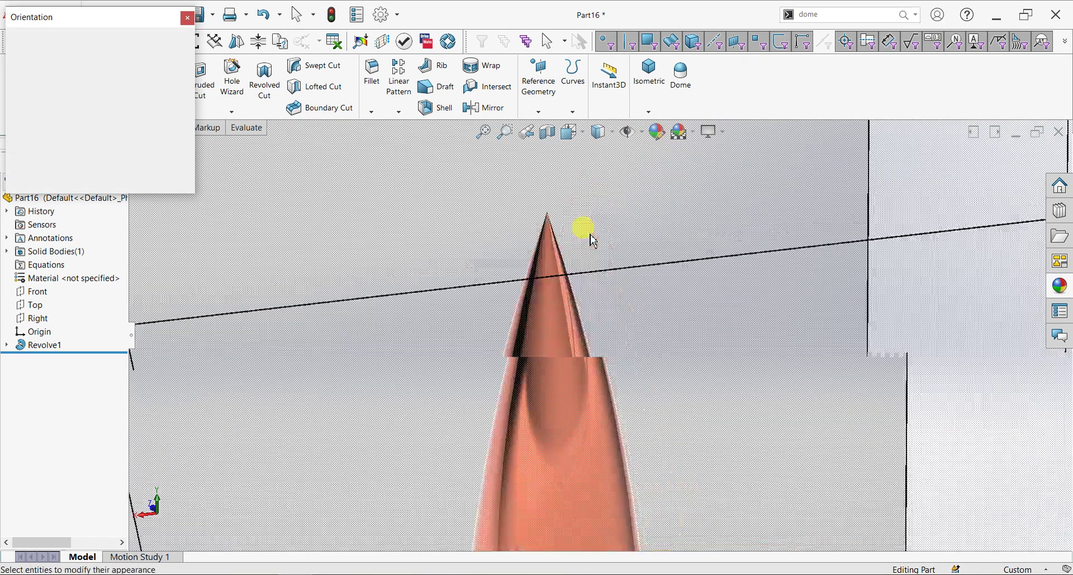
left_click(552, 338)
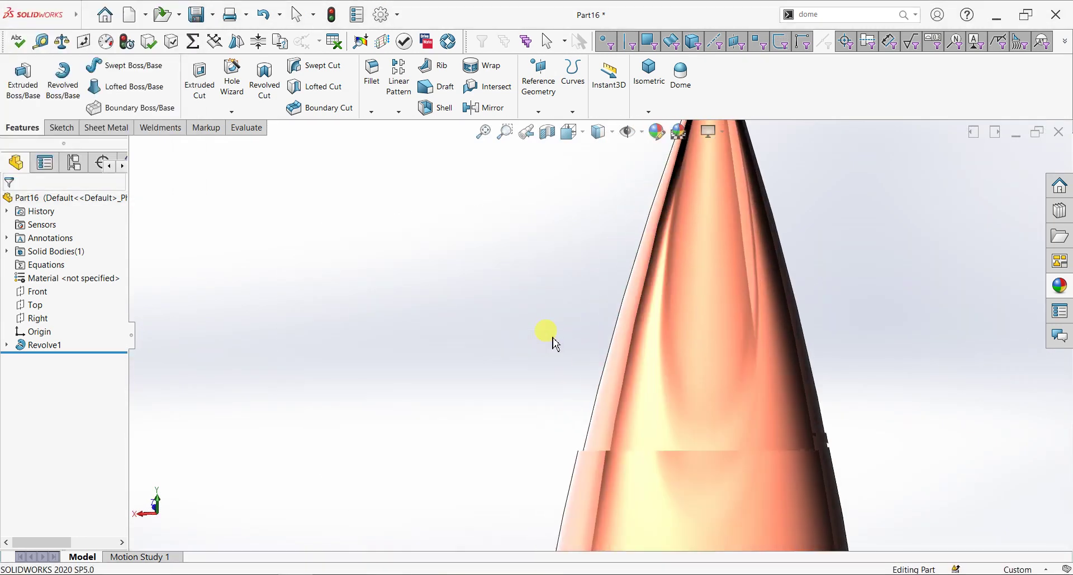